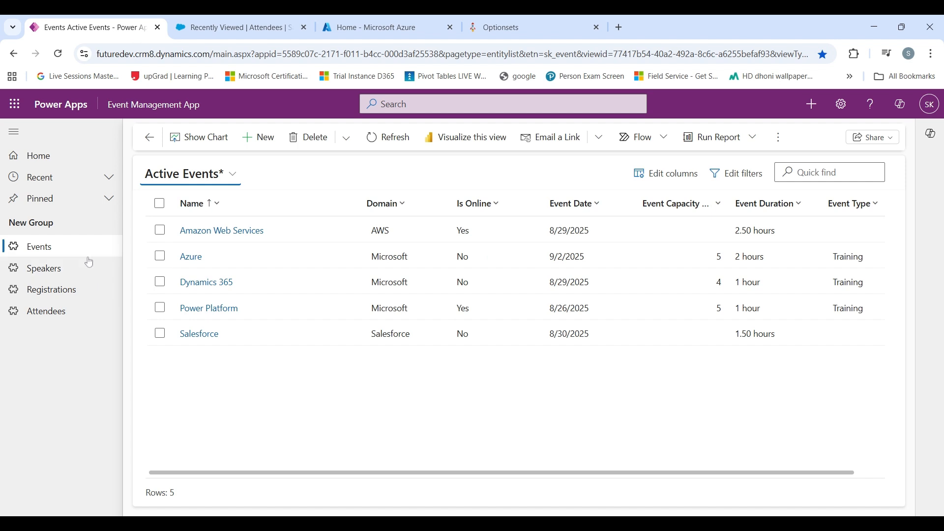
- Create a new Power Apps registration linked to the Salesforce event, then view Salesforce attendees
click(79, 292)
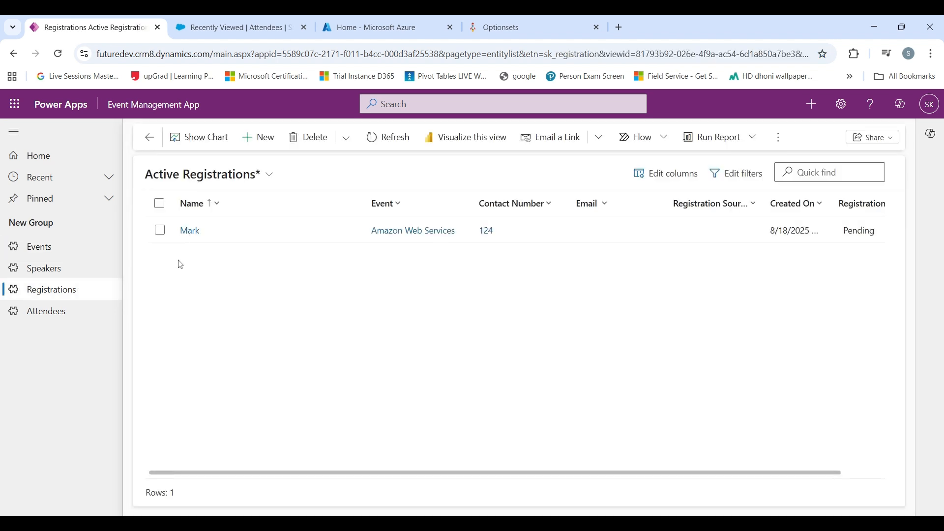
click(254, 137)
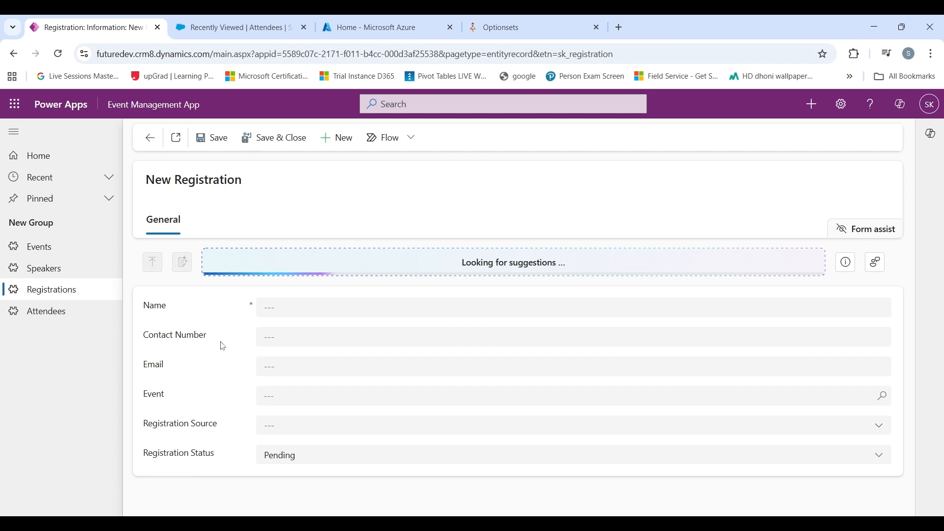
click(296, 396)
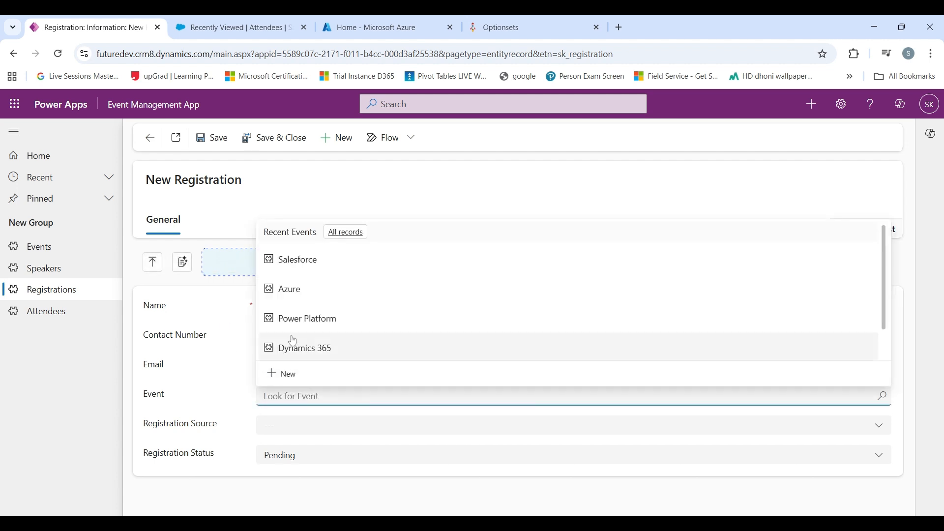
click(305, 269)
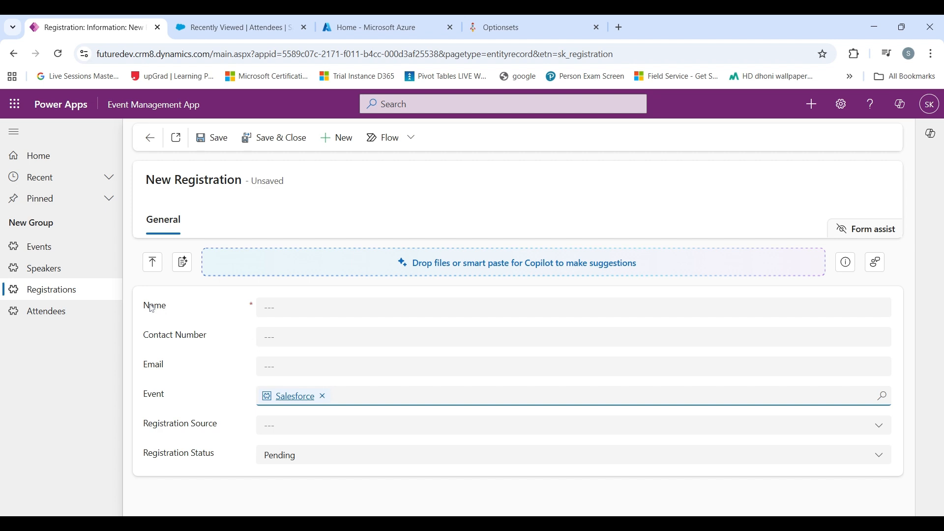
click(238, 27)
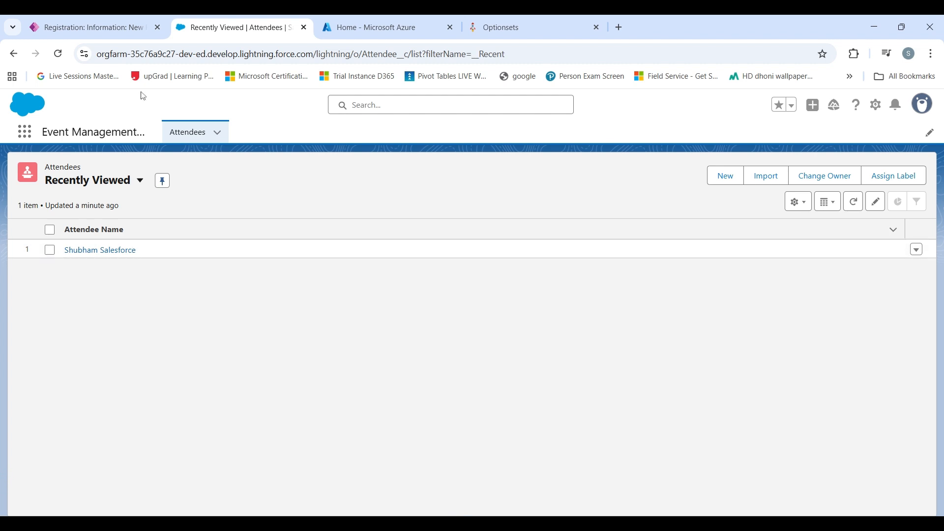
- Return from Salesforce's recently viewed attendees to the unsaved Power Apps registration form
click(94, 28)
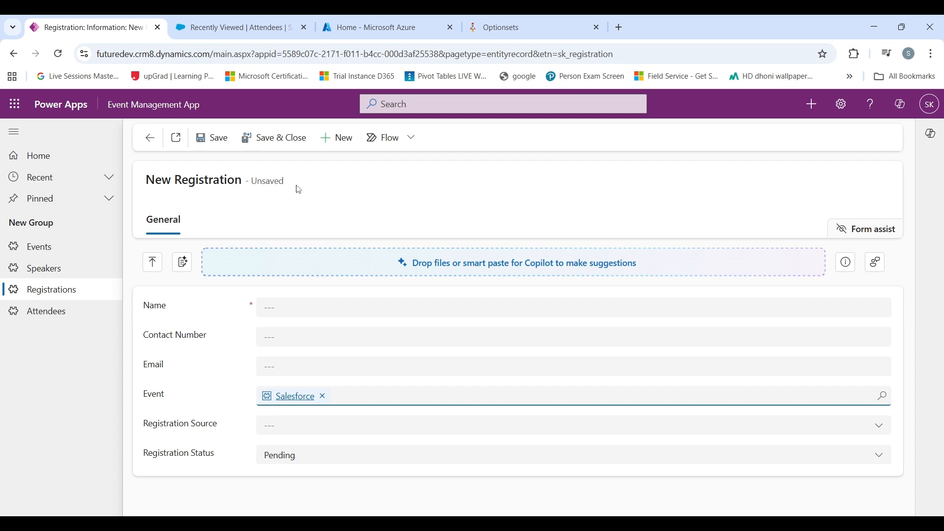
- Switch to the Azure portal home page and scroll to the Azure services row
click(347, 28)
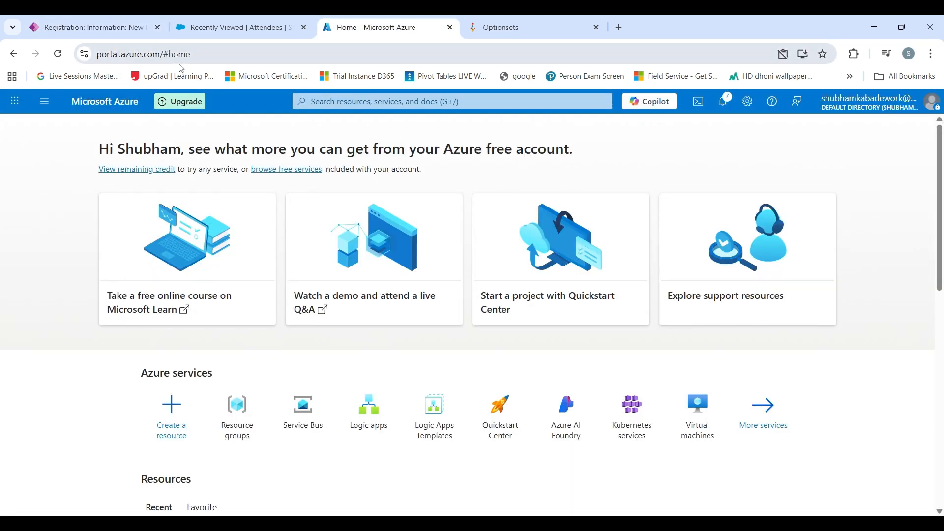
scroll(171, 143, down, 1)
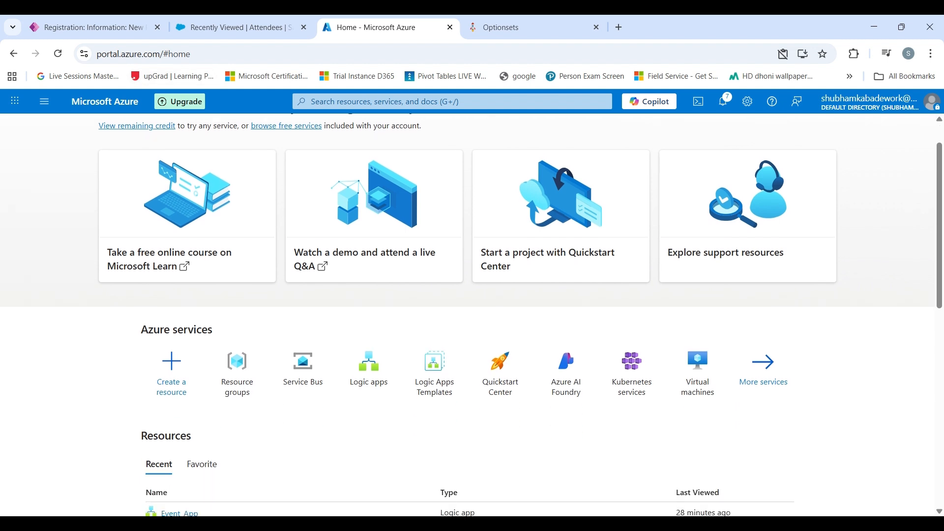
scroll(170, 147, up, 1)
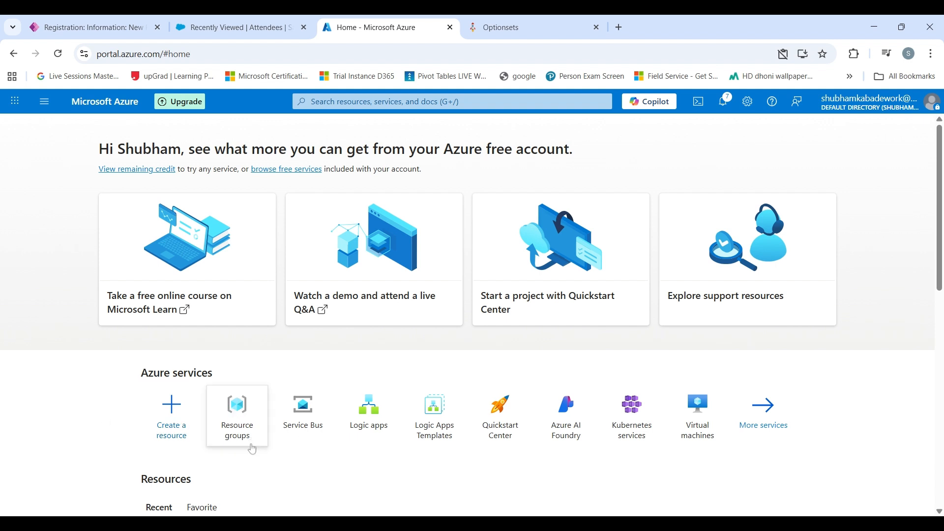
scroll(252, 435, down, 2)
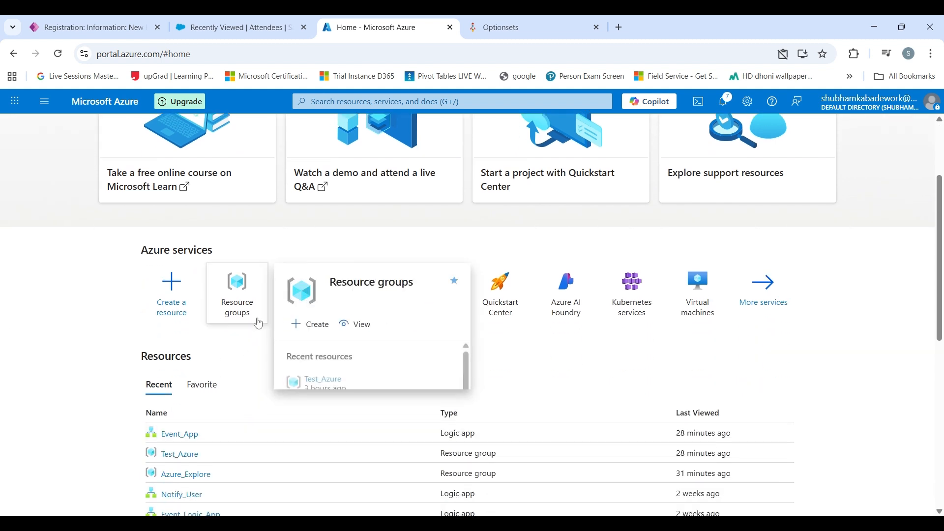
- Start a new resource group named Event_Management_Application
mouse_move(229, 284)
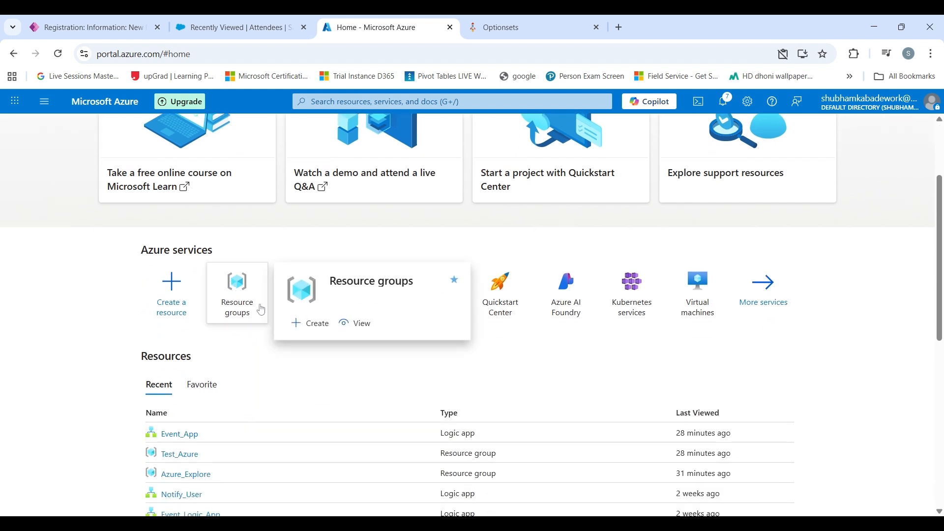
click(306, 322)
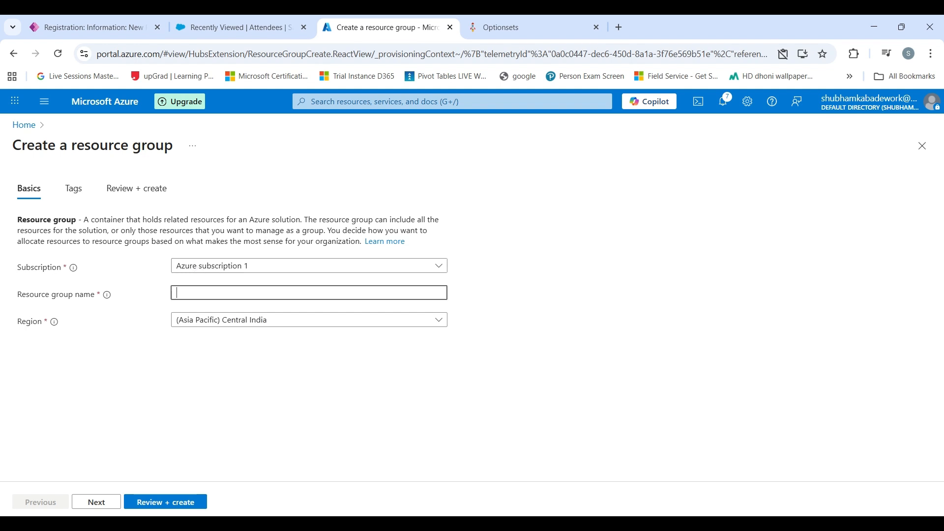
click(207, 293)
text(Ev)
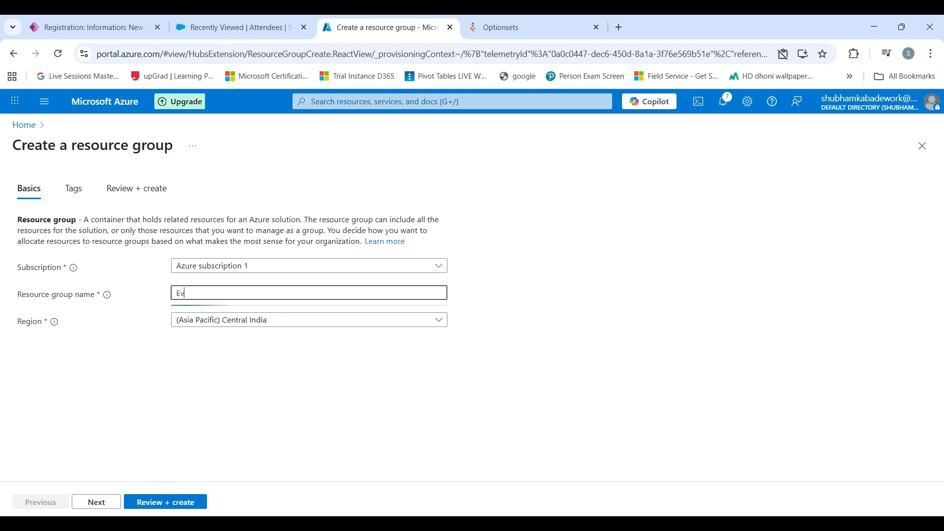
text(ent Management App)
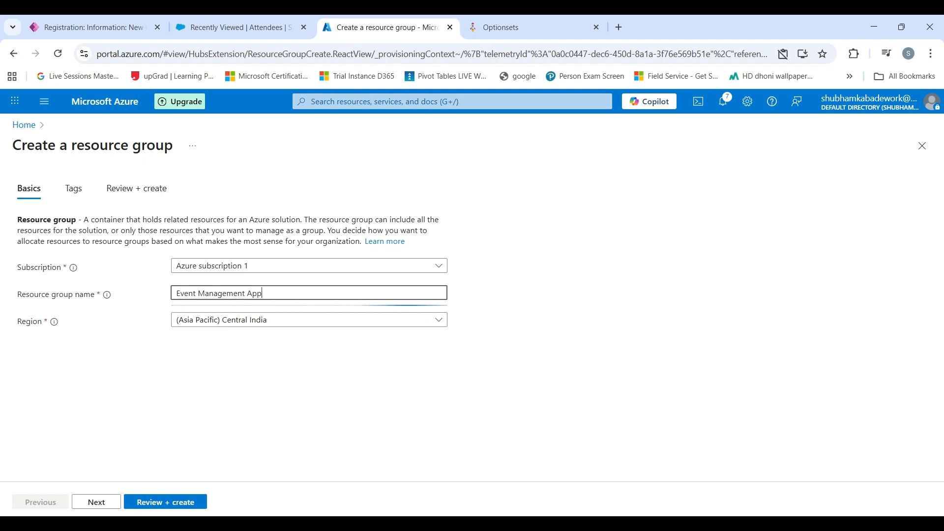
text(lication)
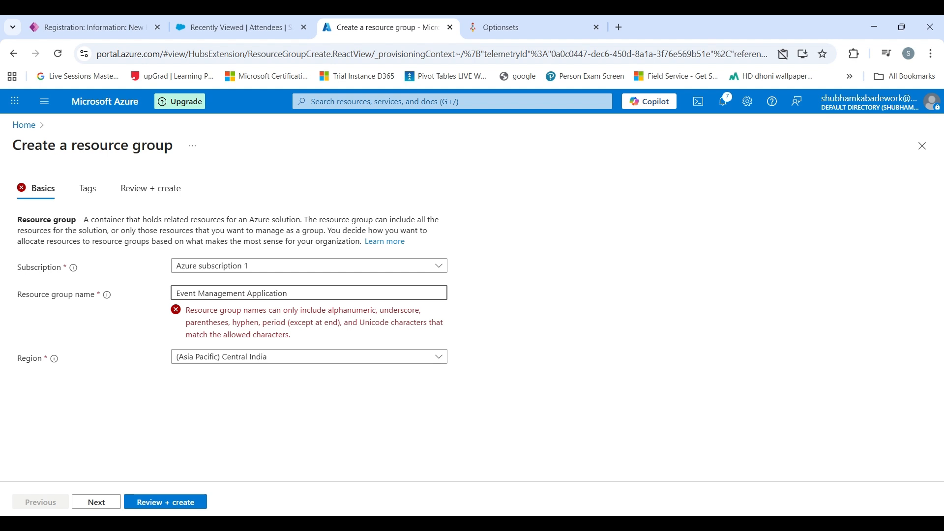
key(BackSpace)
text(_)
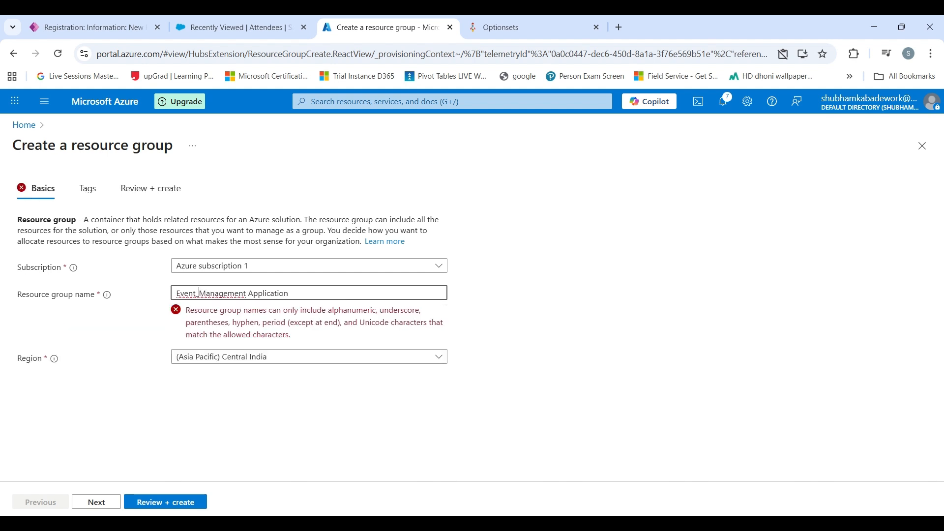
key(Delete)
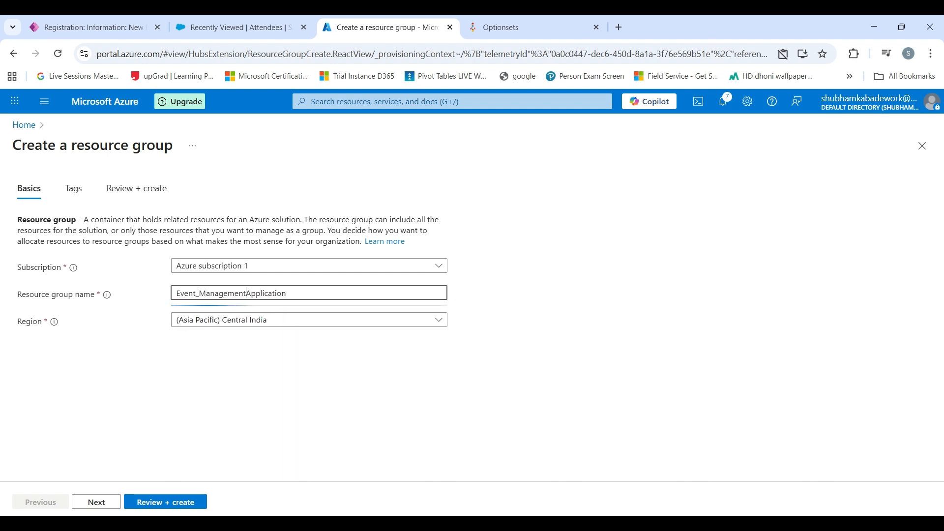
text(_)
- Keep the region as (Asia Pacific) Central India and submit via Review + create
click(252, 324)
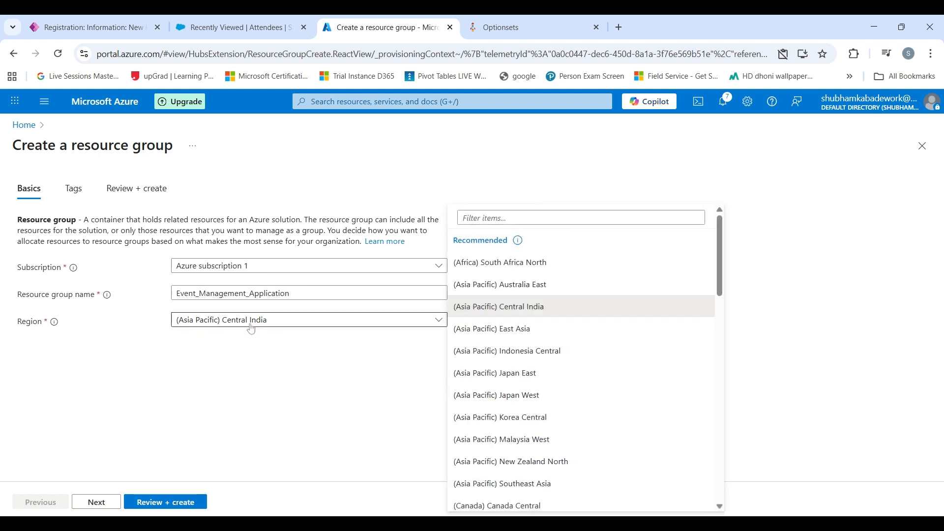
scroll(527, 327, down, 2)
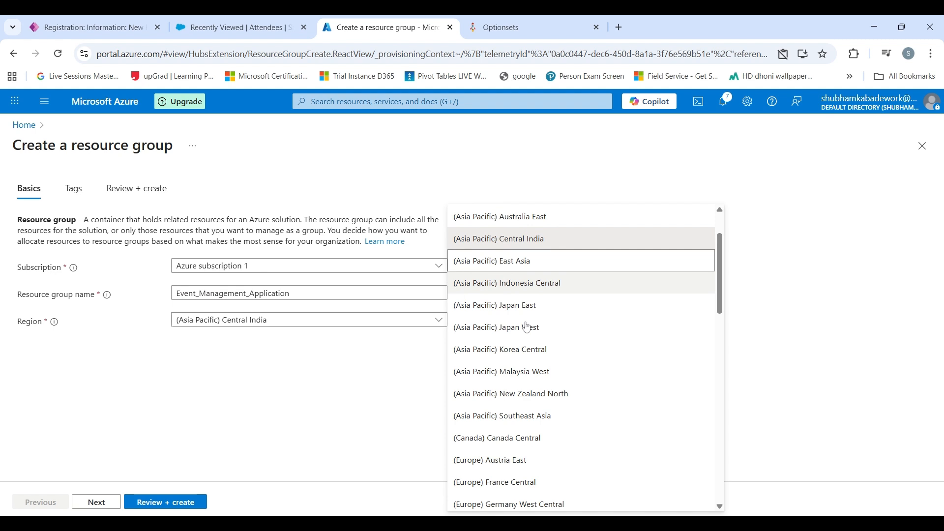
scroll(527, 327, down, 2)
scroll(529, 338, up, 5)
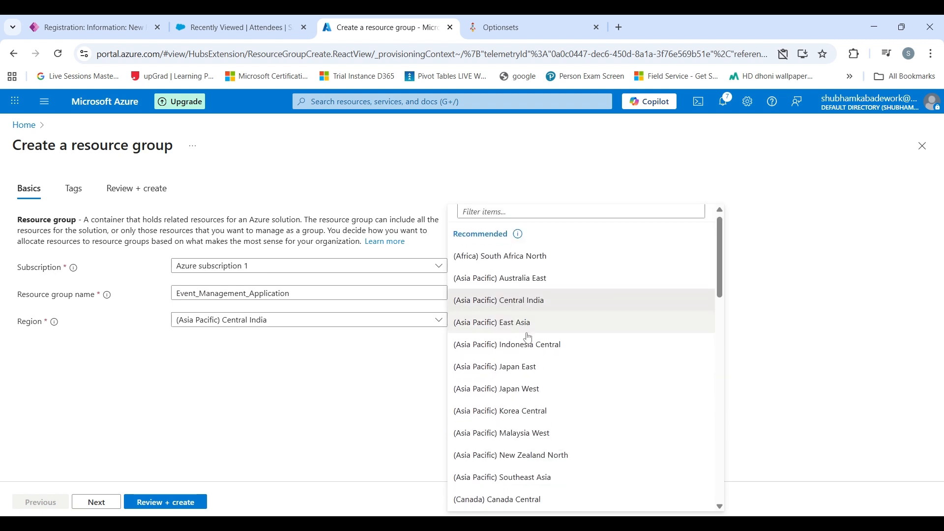
click(525, 301)
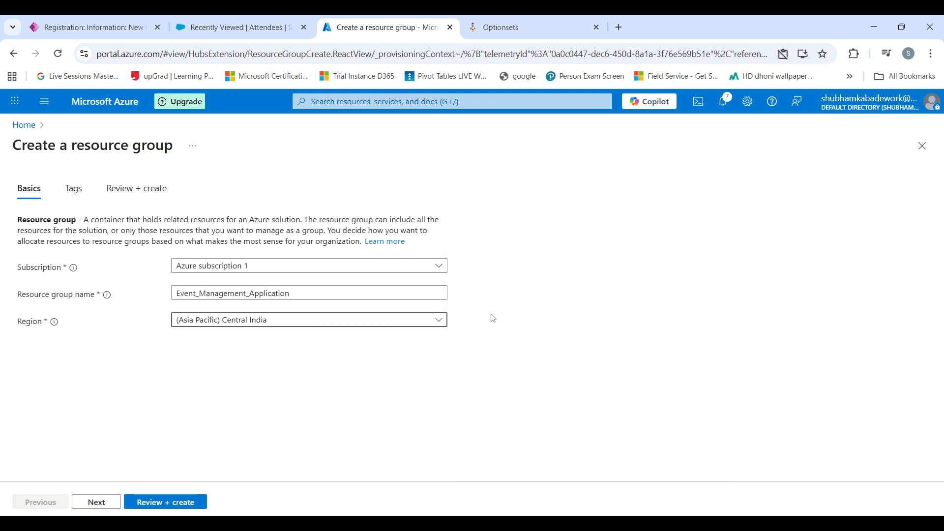
click(311, 381)
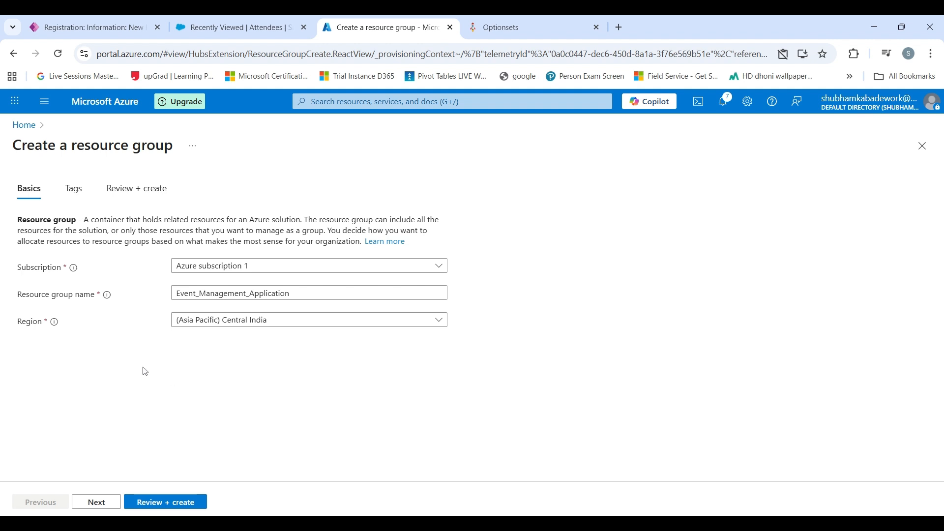
click(177, 504)
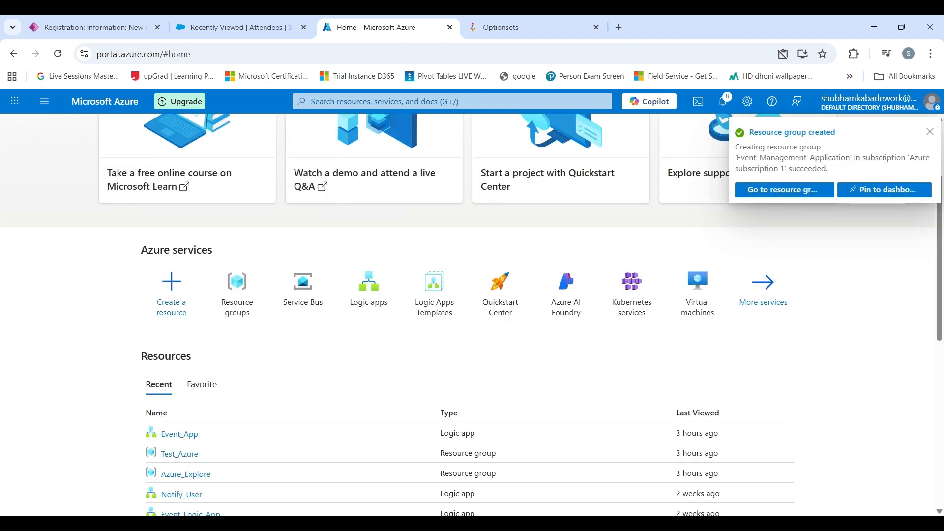
- Open the empty Event_Management_Application resource group from the creation notification
scroll(242, 253, up, 3)
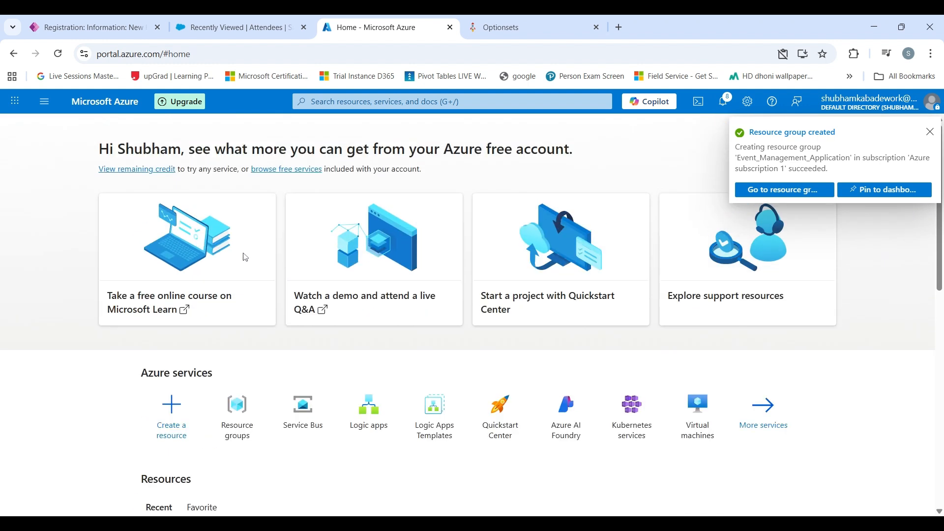
click(793, 196)
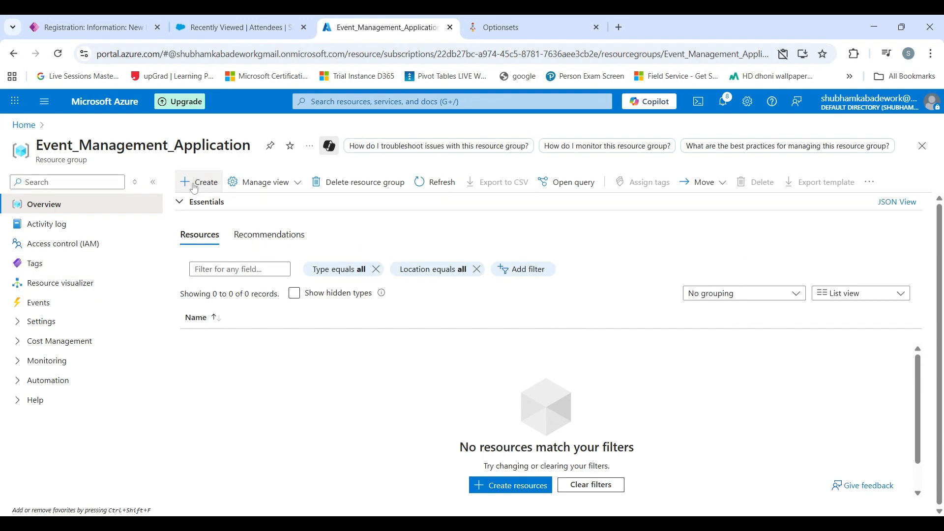
click(194, 187)
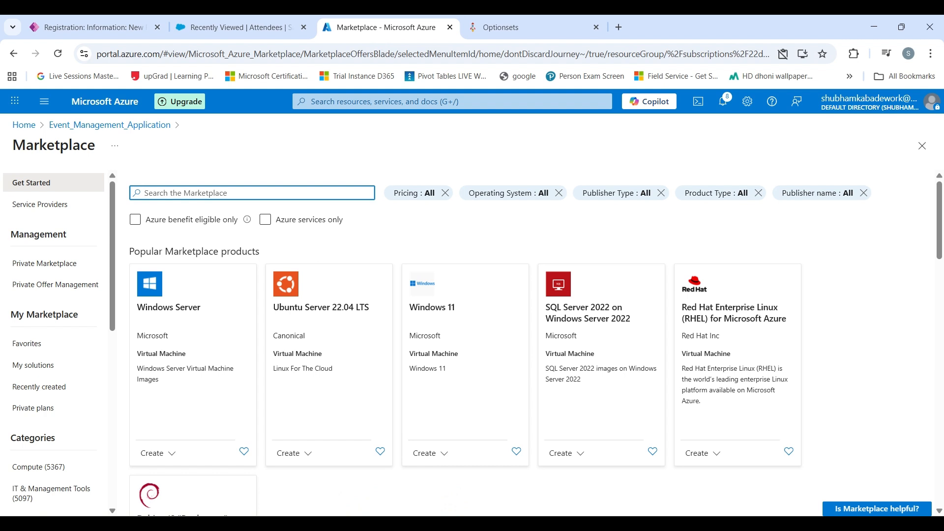
- Search the Marketplace for 'logic app' and start creating a Logic App
text(logic app)
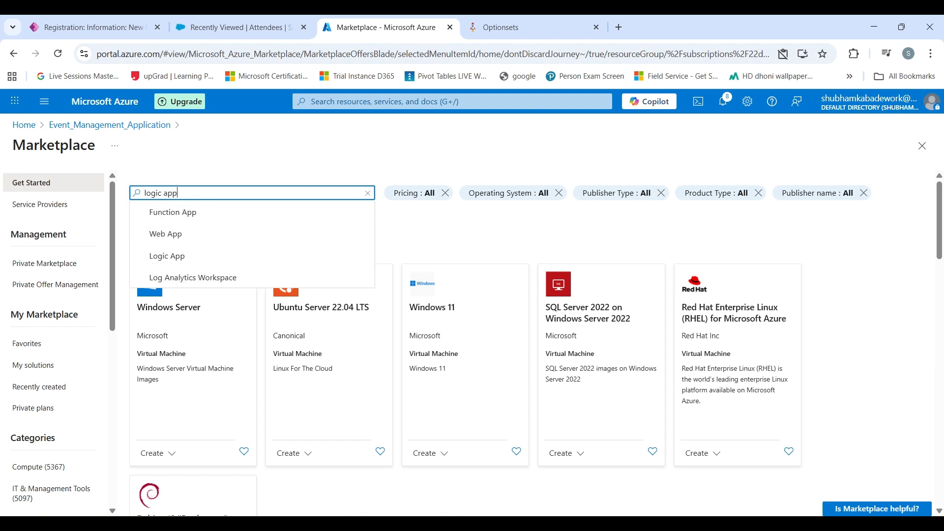
click(167, 234)
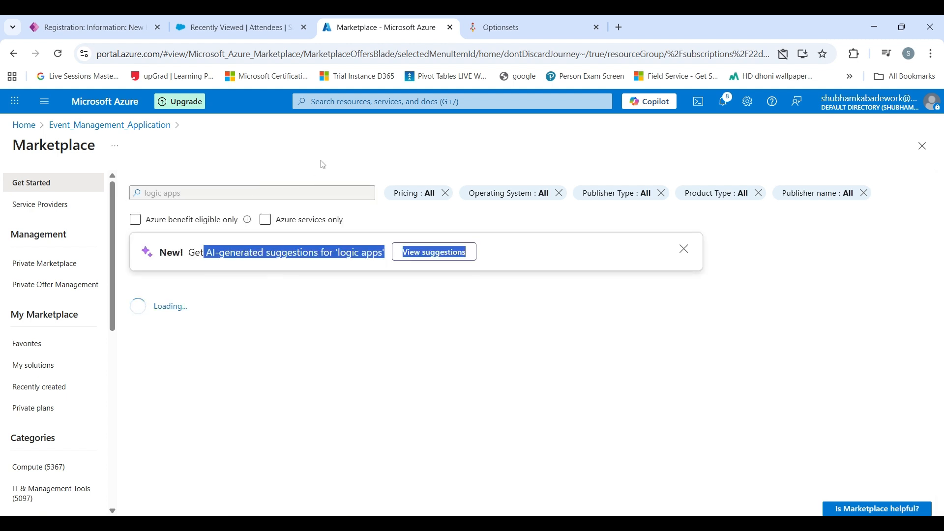
scroll(255, 353, down, 5)
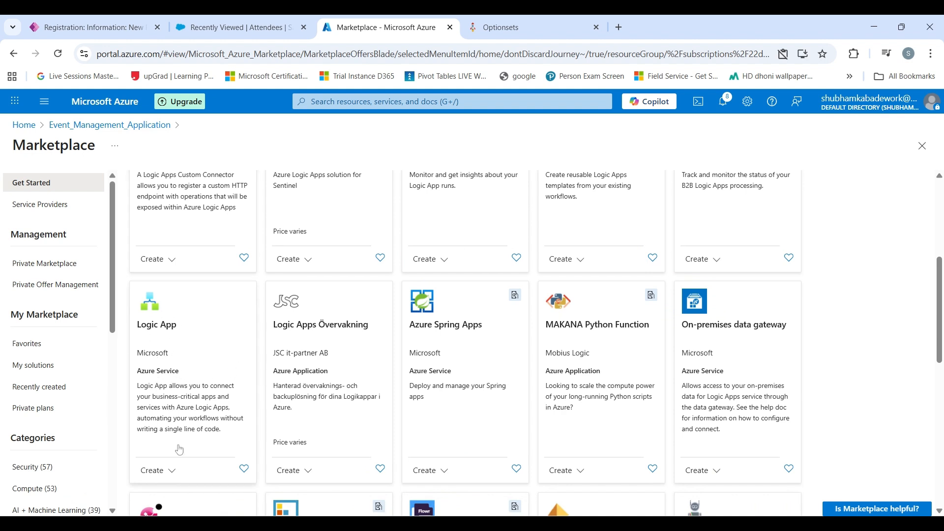
scroll(172, 413, down, 1)
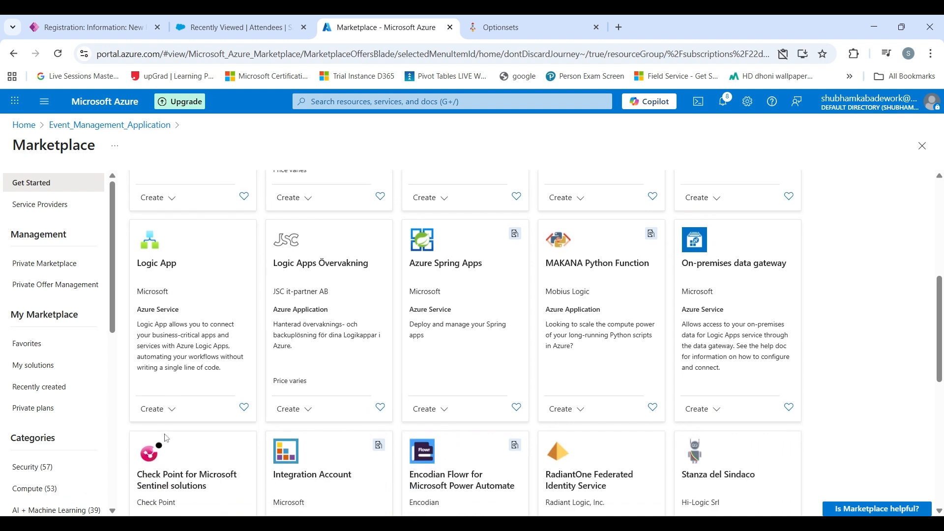
click(167, 430)
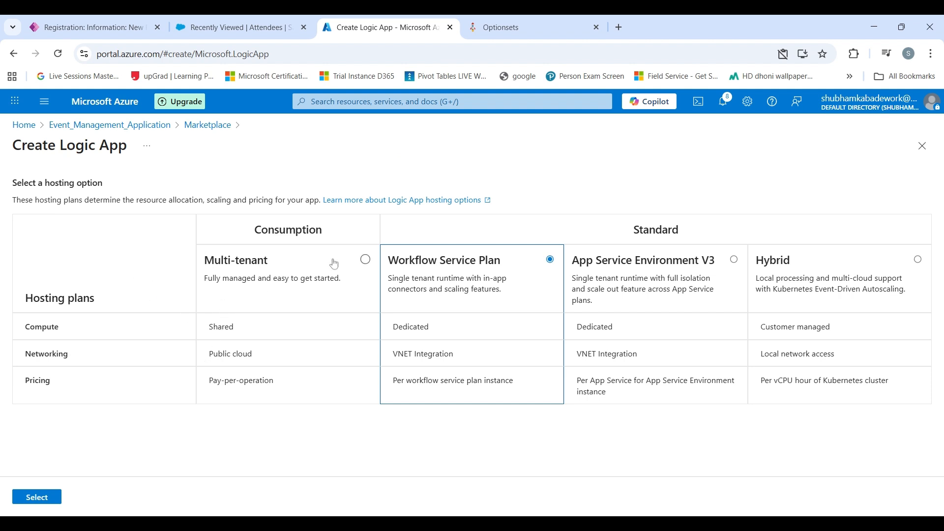
- Choose the Consumption multi-tenant hosting plan and confirm it
click(364, 265)
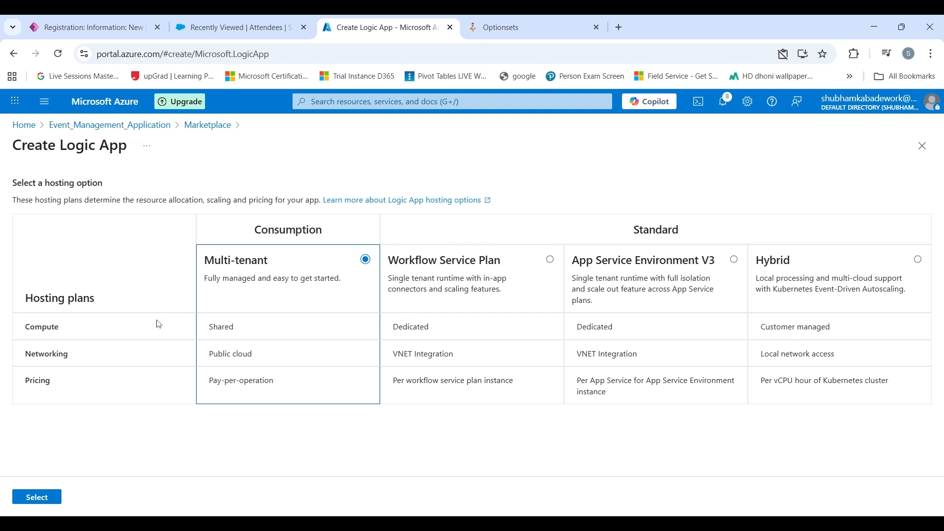
click(50, 499)
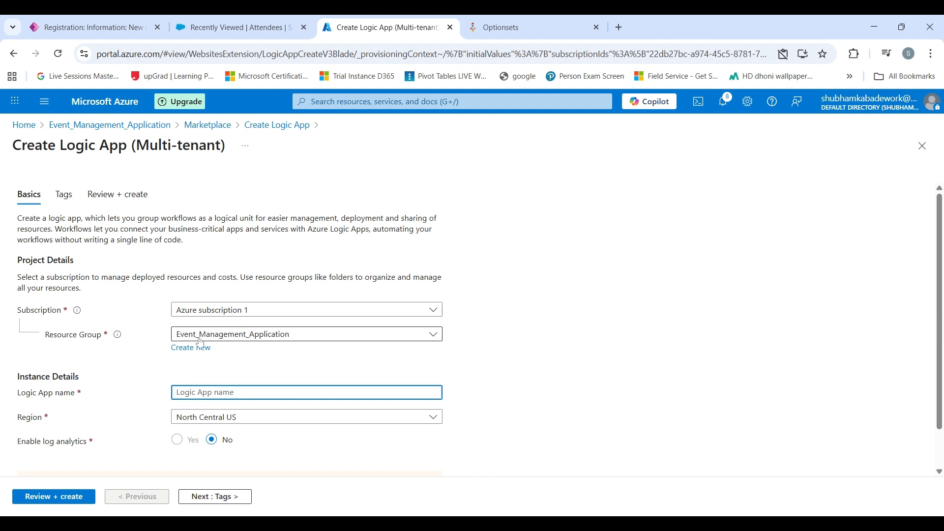
- Name the Logic App Event_Registration_App, set region Central India, and go to Review + create
scroll(202, 365, down, 1)
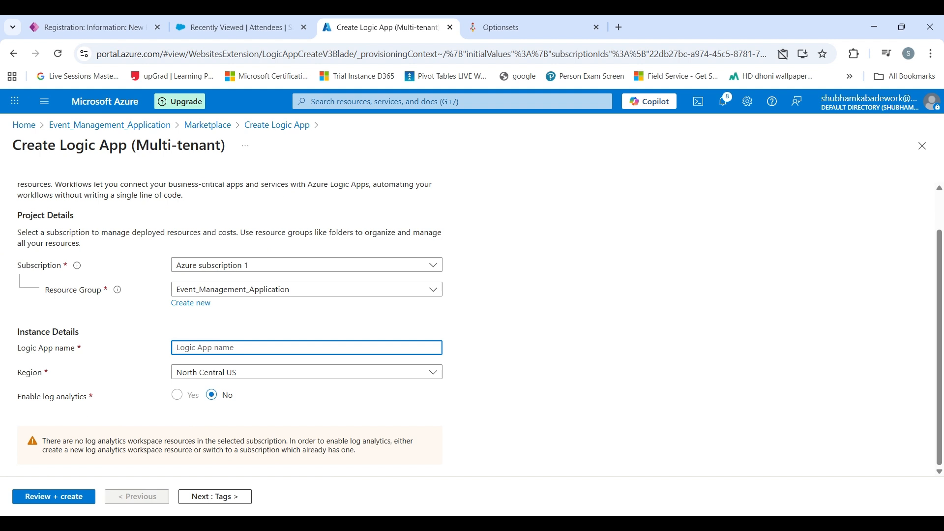
text(Event Registration)
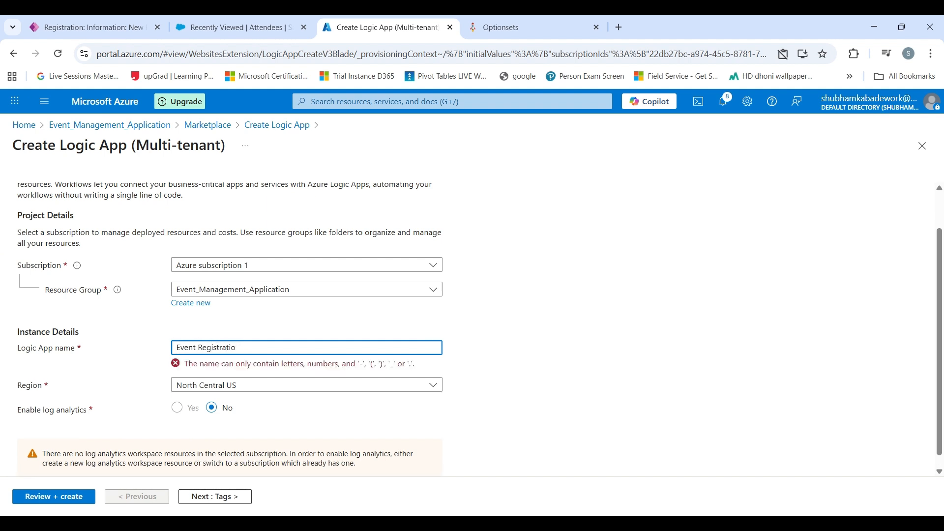
key(BackSpace)
key(BackSpace)
key(BackSpace)
key(BackSpace)
key(BackSpace)
key(BackSpace)
key(BackSpace)
key(BackSpace)
key(BackSpace)
key(BackSpace)
text(_)
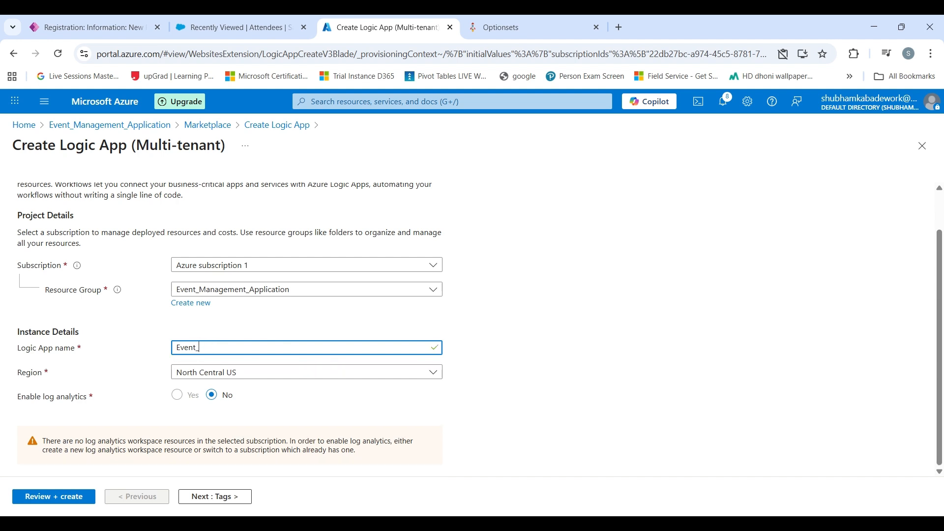
text(Registration_App)
click(212, 368)
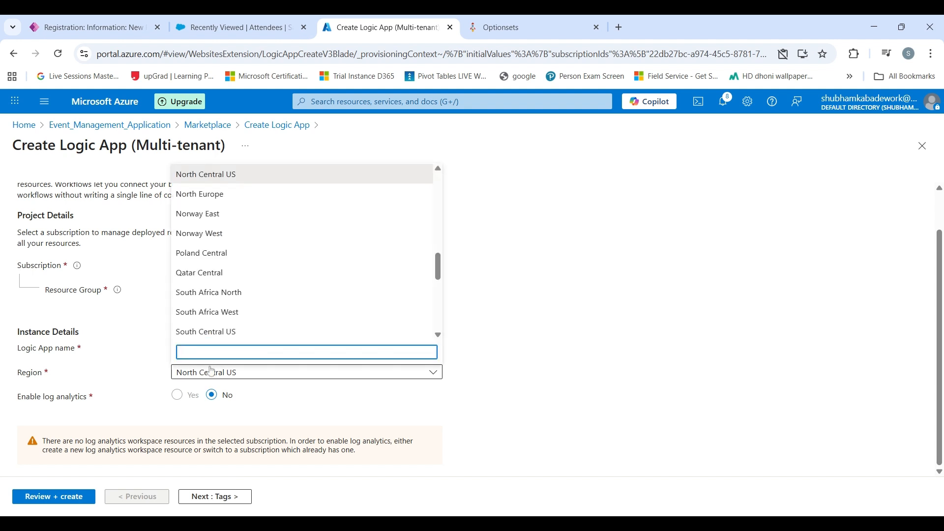
text(ind)
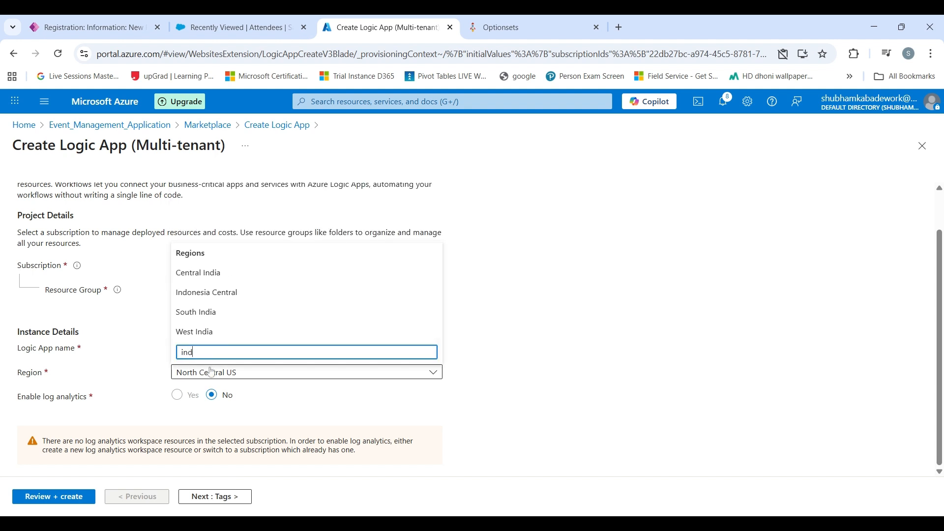
click(198, 273)
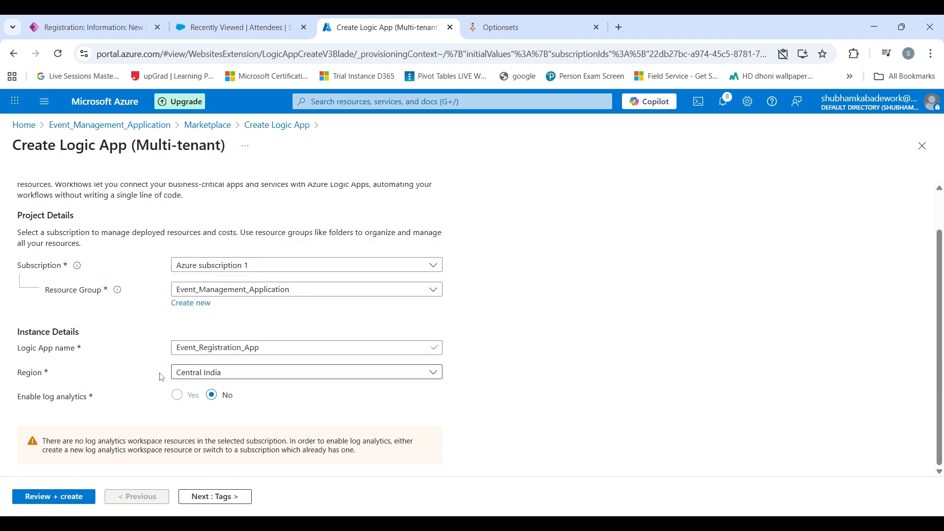
click(69, 498)
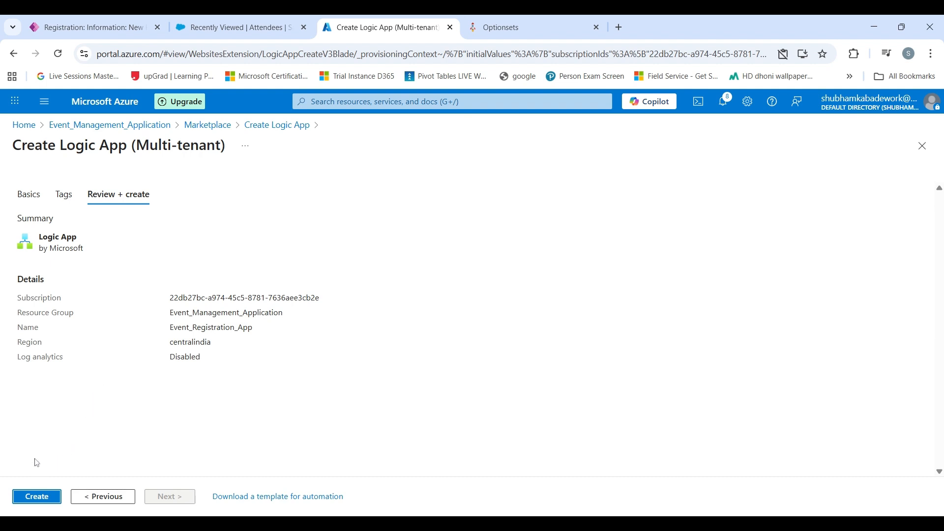
- Create the Event_Registration_App Logic App and let its deployment complete
click(37, 497)
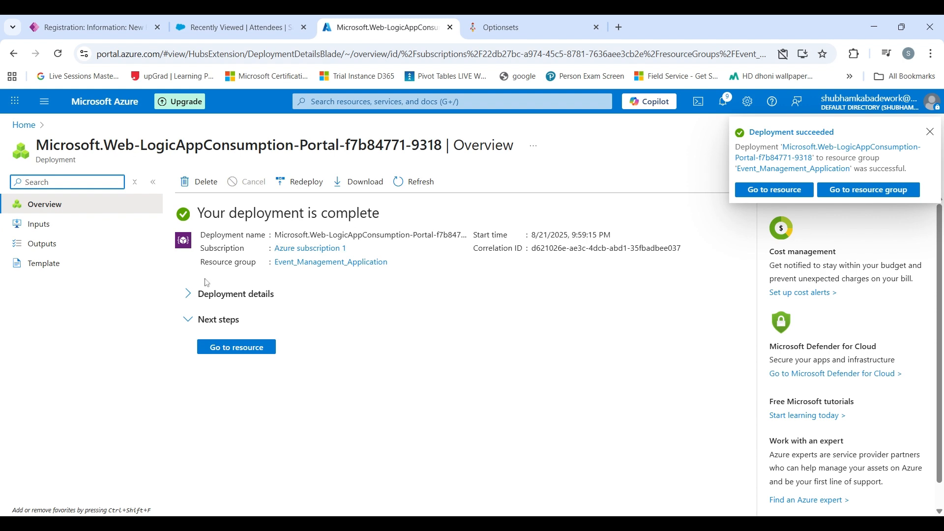
- Open the Event_Registration_App resource from the expanded deployment details
click(187, 294)
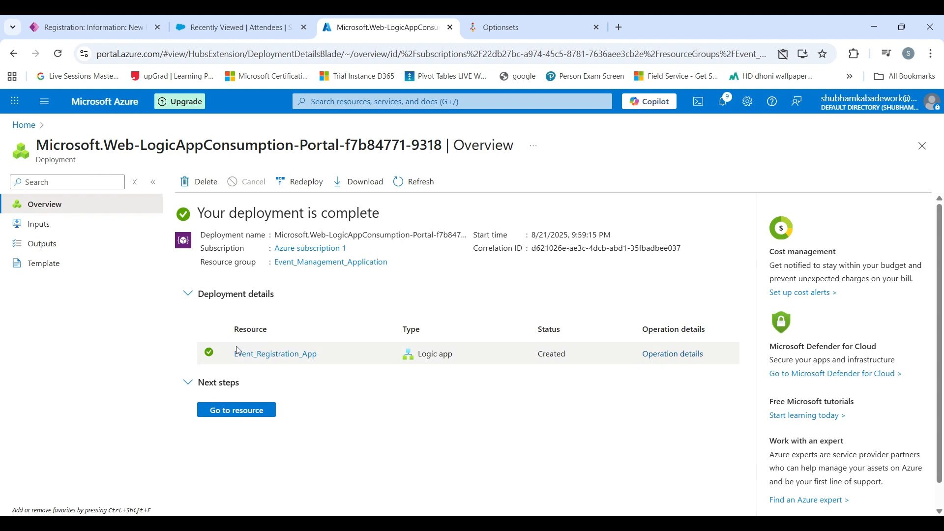
mouse_move(244, 359)
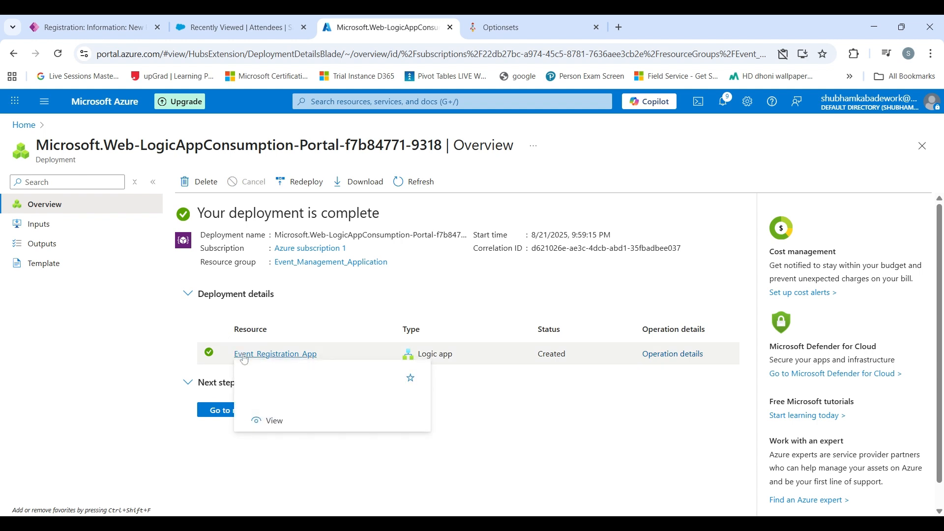
click(257, 354)
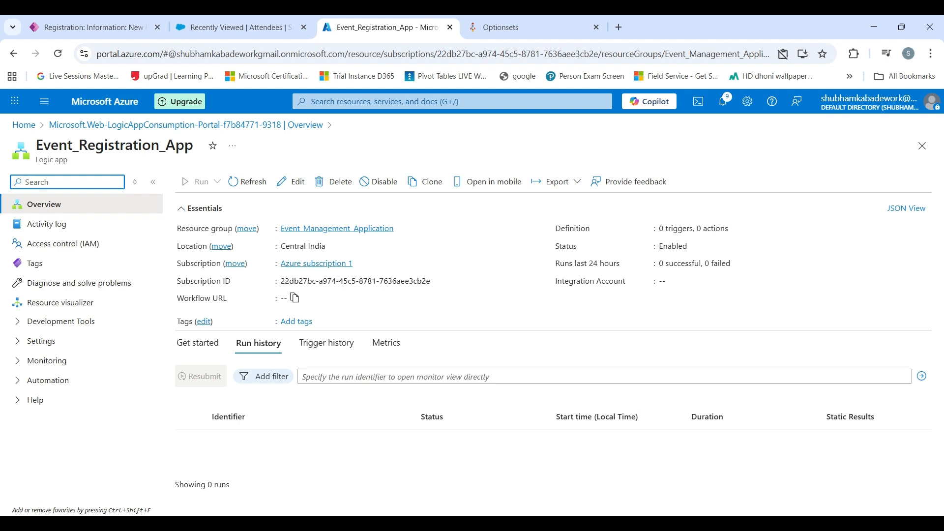
- Open Event_Registration_App's empty workflow in the designer from the Overview toolbar
click(297, 181)
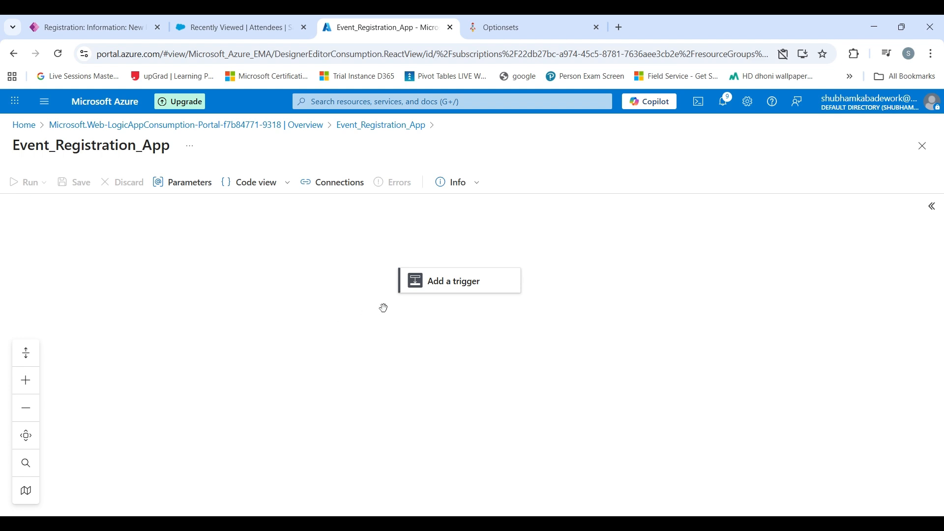
- Search 'dataverse' and add the 'When a row is added, modified or deleted' trigger
click(408, 290)
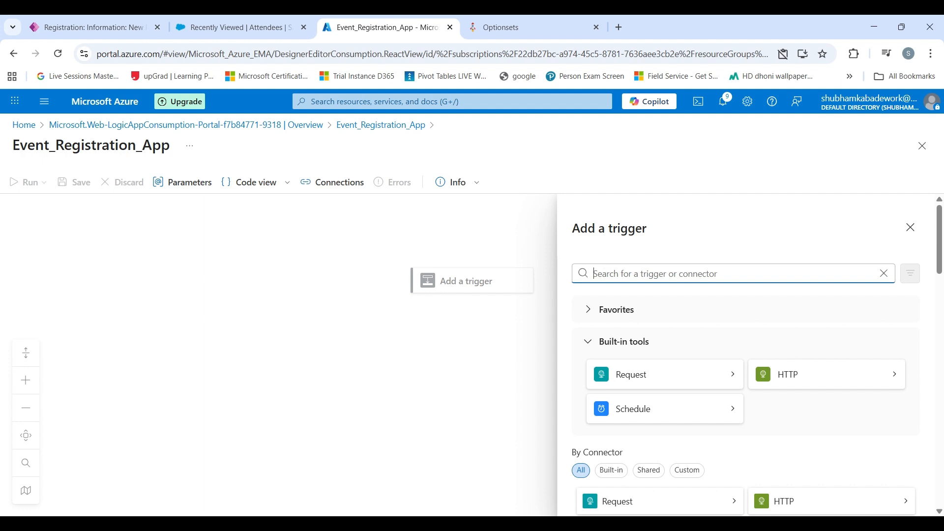
text(add a ro)
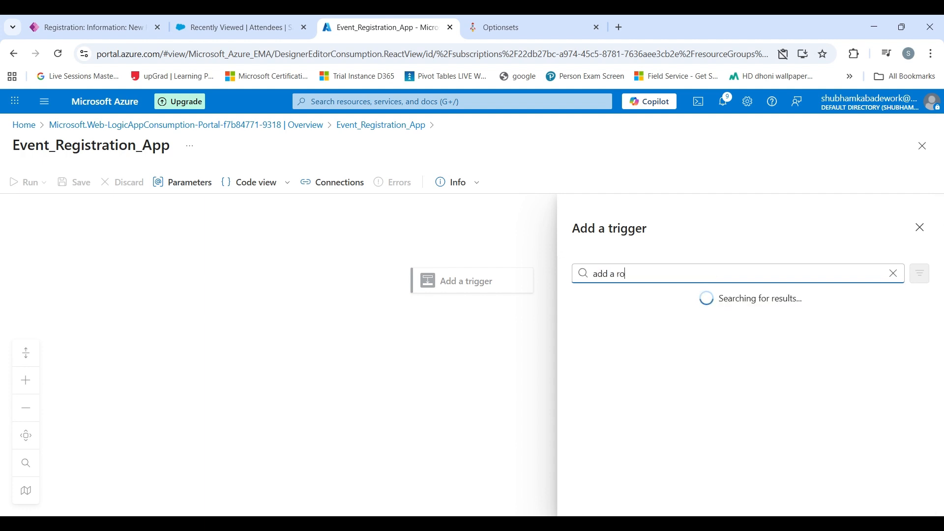
text(w in data)
triple_click(657, 278)
text(dataverse)
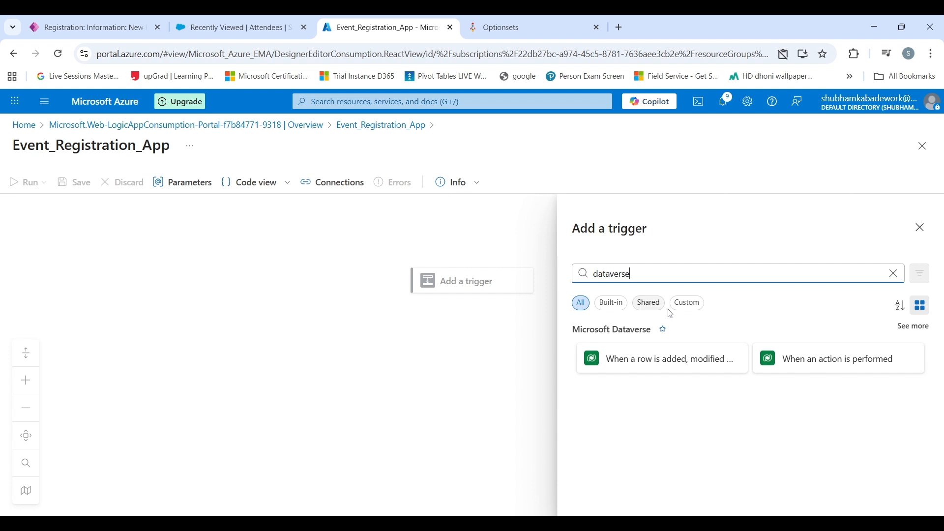
click(660, 363)
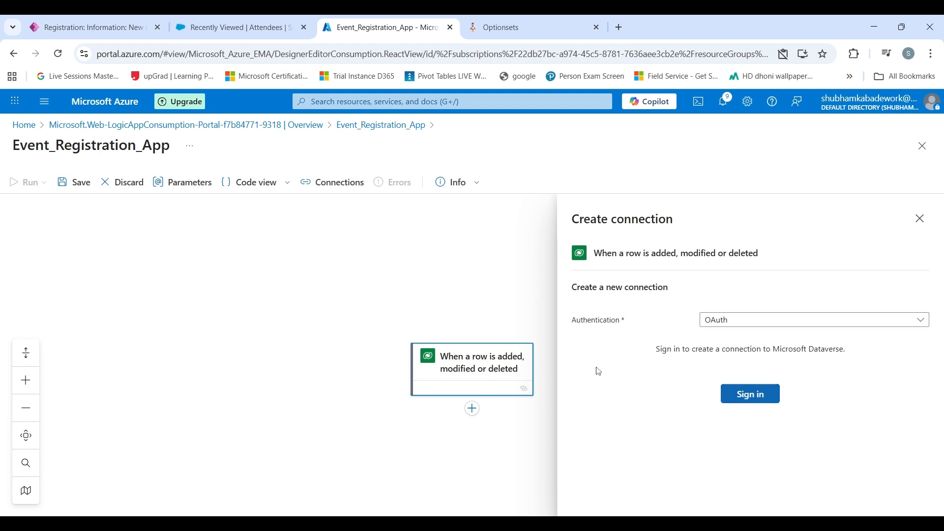
- Sign in the Dataverse connection and retitle the trigger 'When a Registration record is created'
click(752, 397)
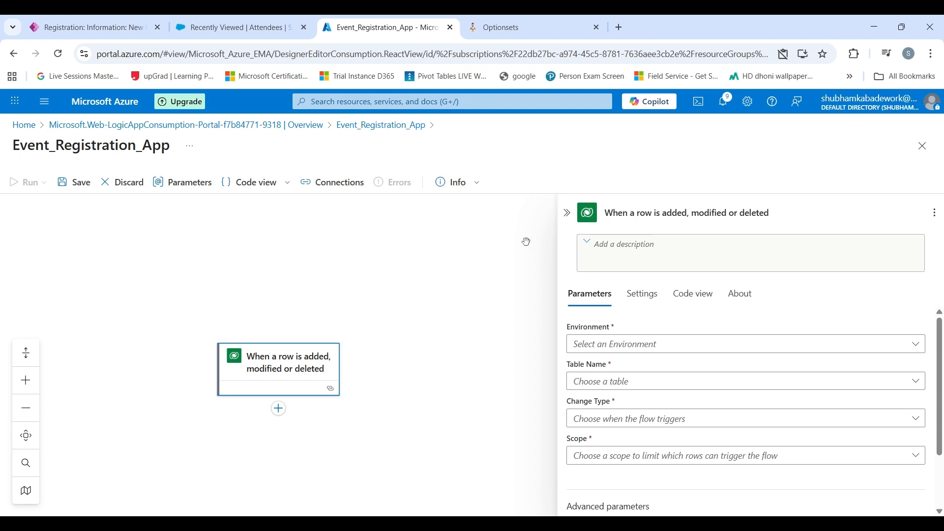
scroll(402, 316, down, 1)
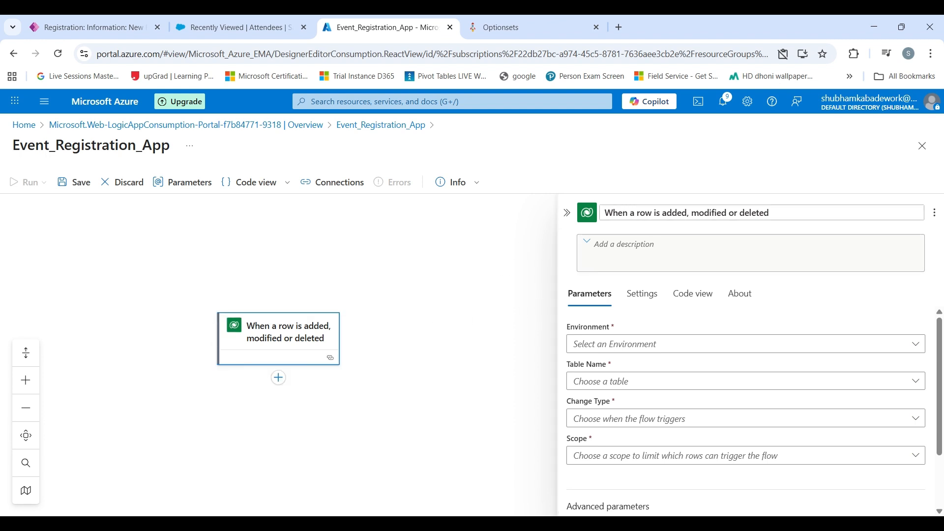
triple_click(646, 213)
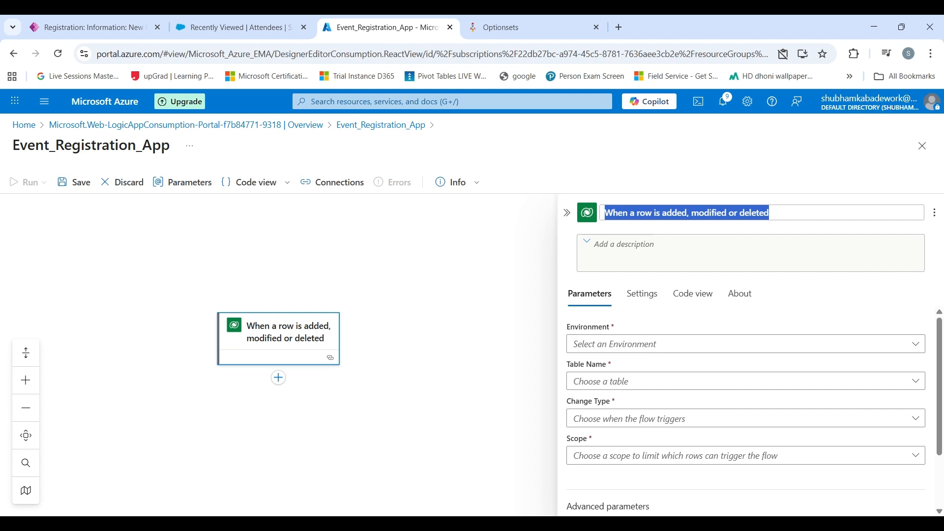
text(Wh)
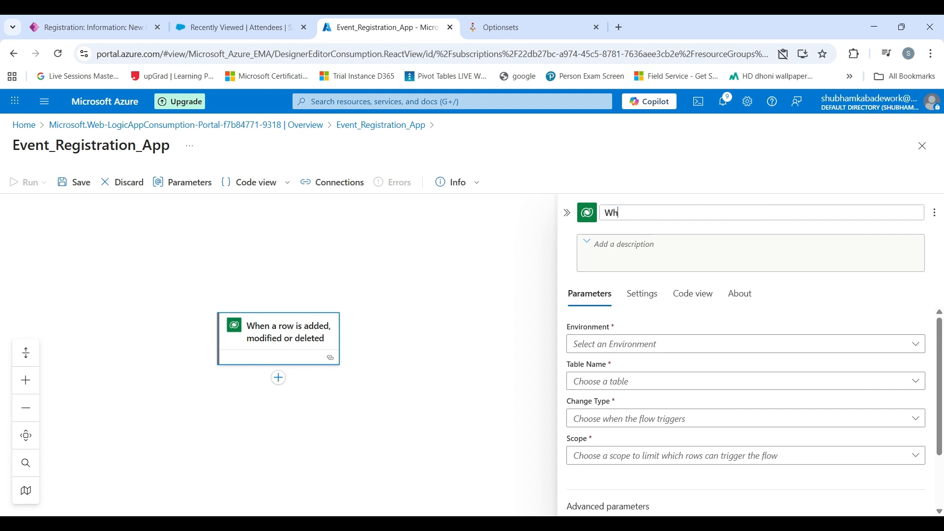
text(en a Regist)
text(trat)
key(BackSpace)
key(BackSpace)
key(BackSpace)
text(ration record )
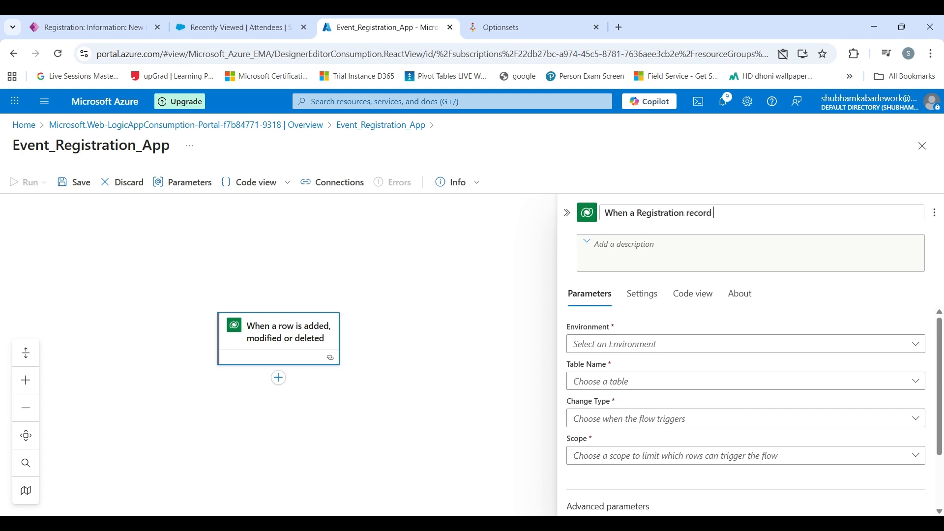
text(is created)
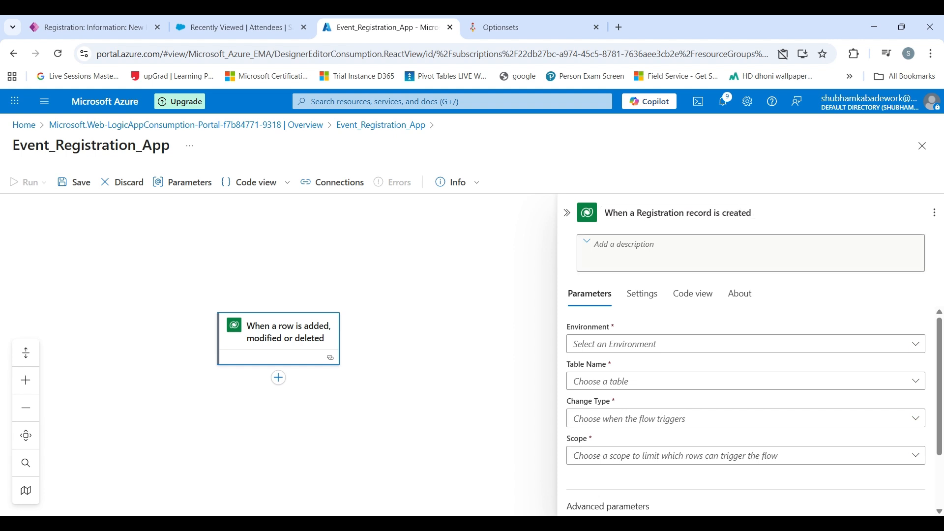
click(618, 343)
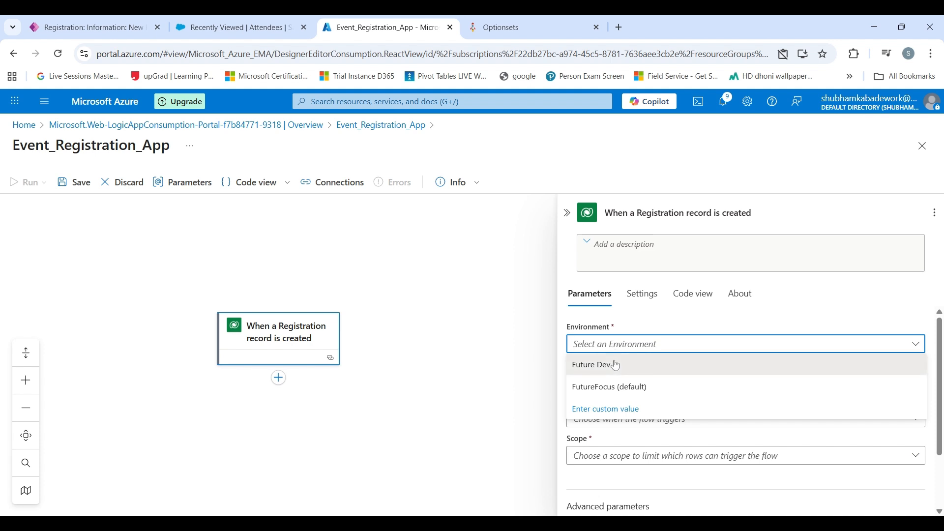
- Set the trigger to environment Future Dev, table Registrations, change type Added, scope Organization
click(618, 365)
click(617, 383)
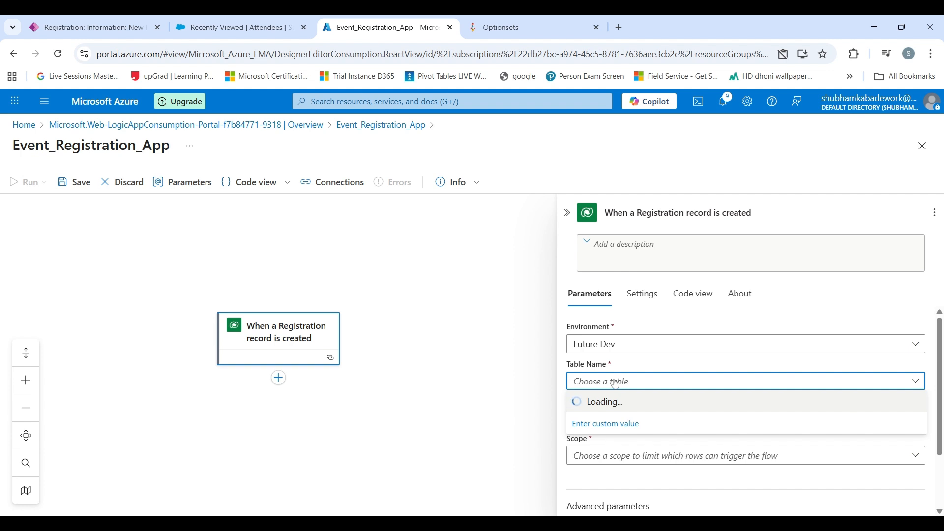
text(REG)
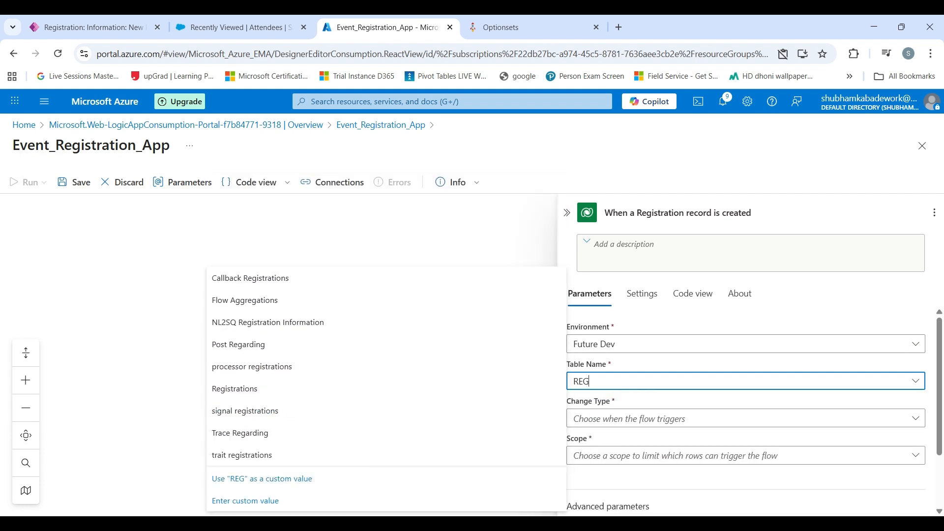
click(225, 389)
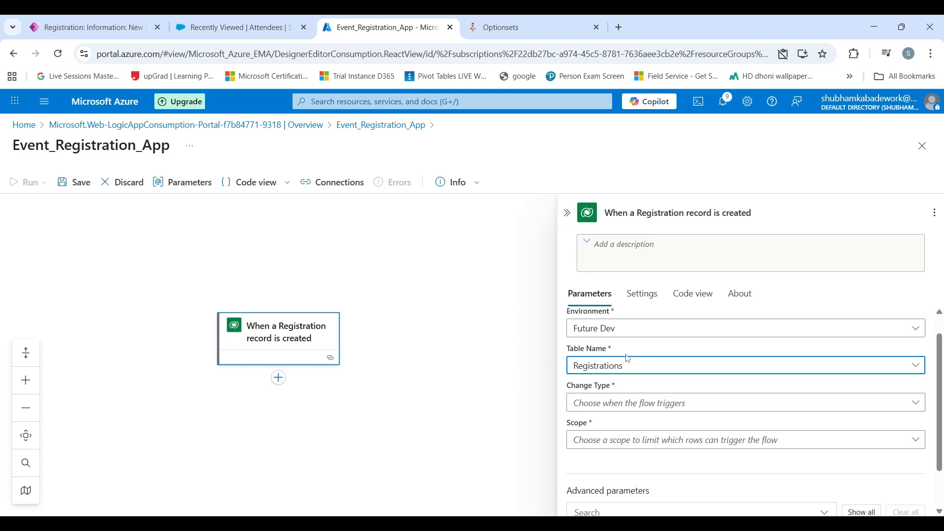
scroll(629, 359, down, 1)
click(615, 350)
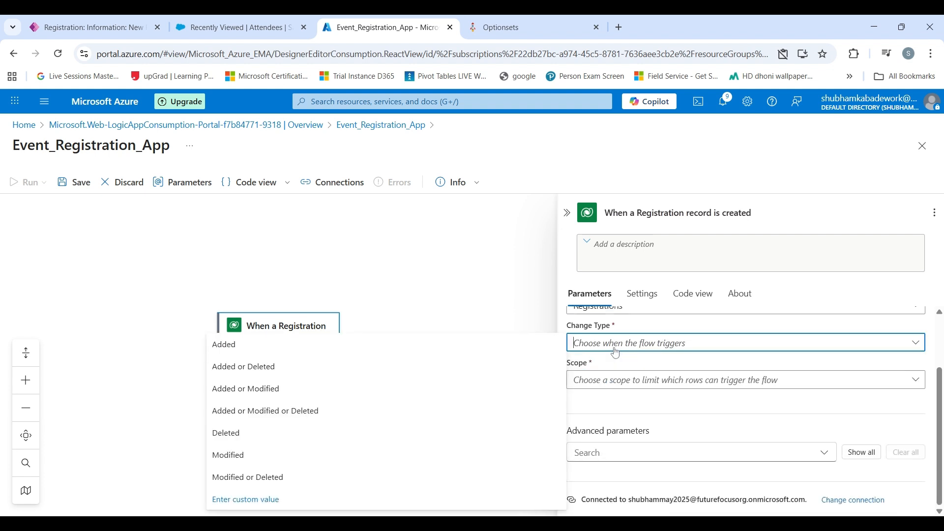
click(394, 347)
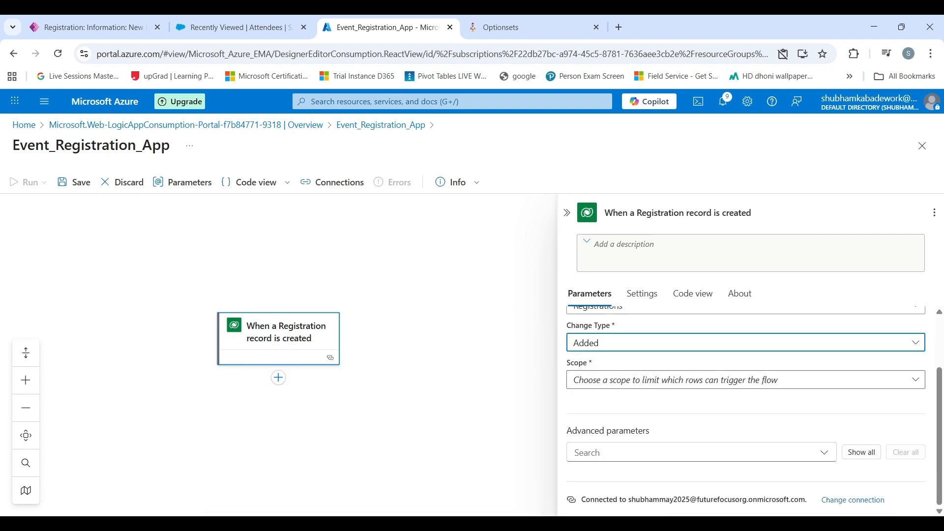
click(595, 381)
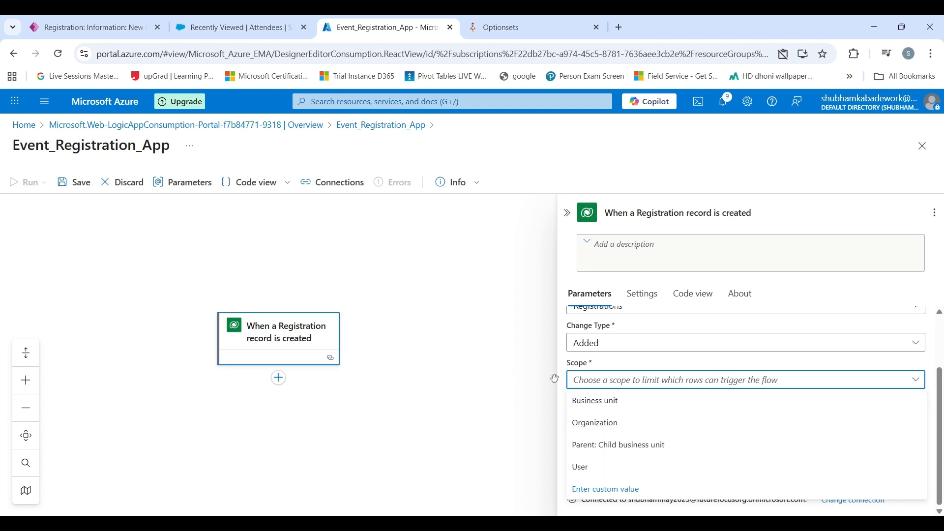
click(599, 424)
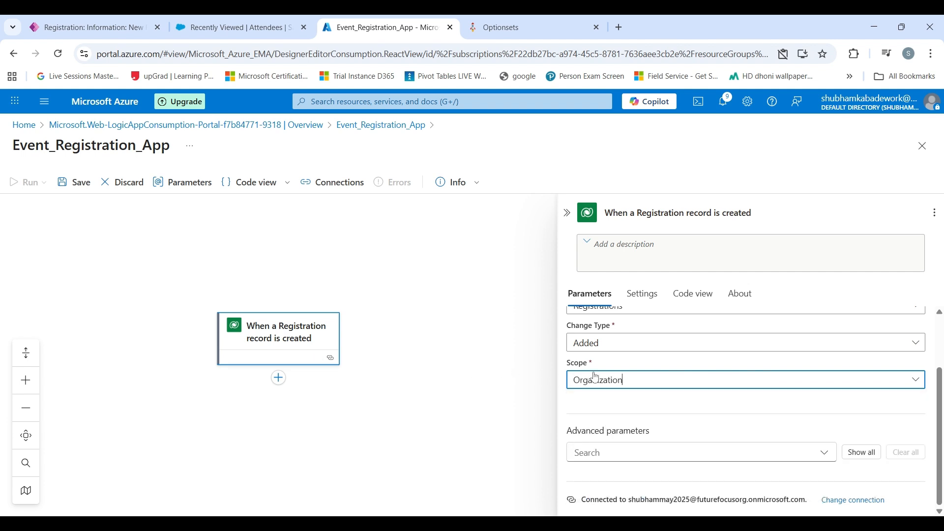
- Review the trigger's advanced parameters, then collapse its settings to view the whole flow
click(863, 453)
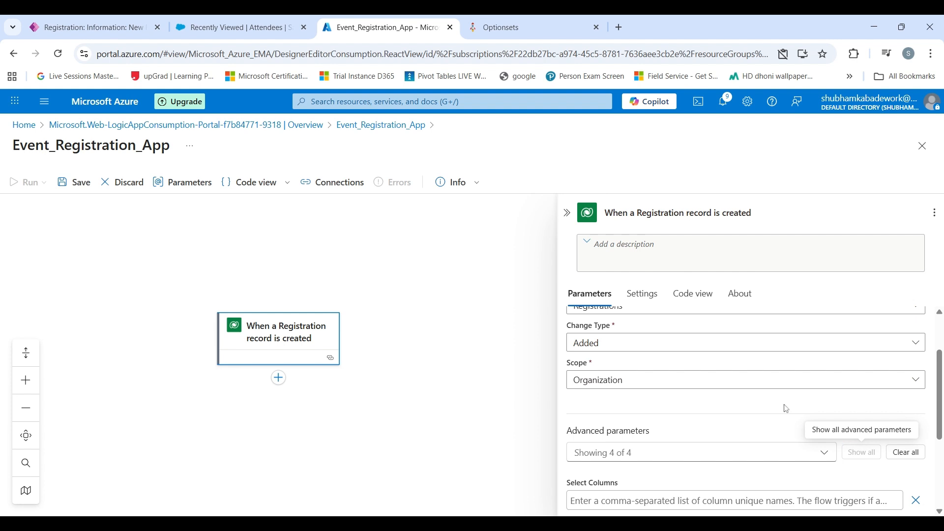
scroll(703, 356, down, 3)
scroll(702, 357, up, 5)
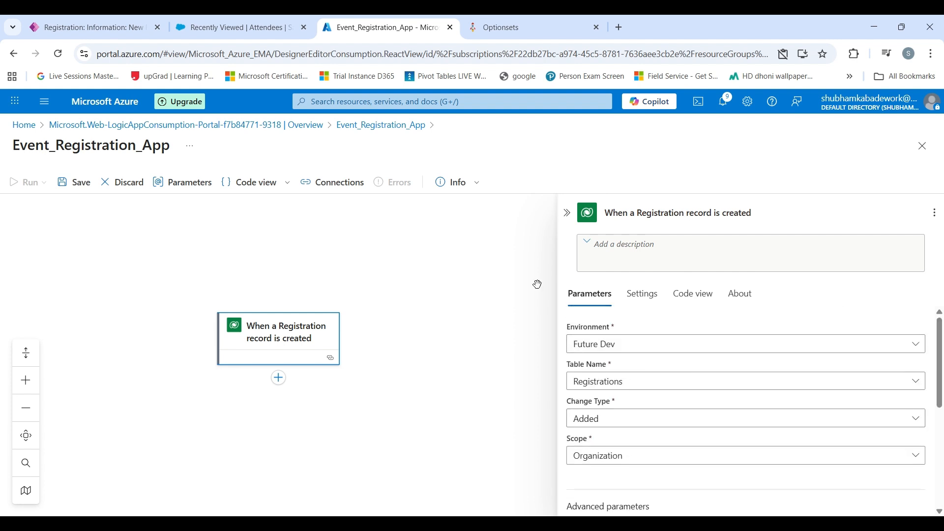
click(457, 379)
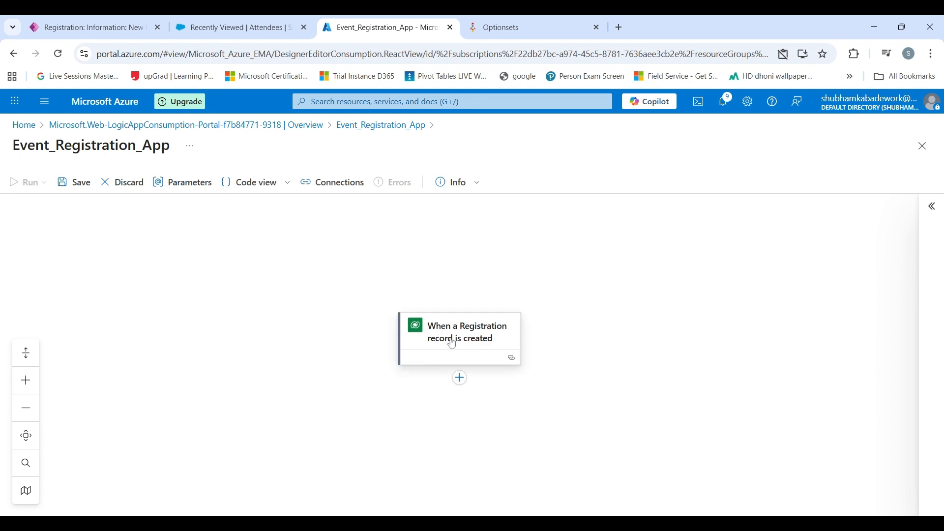
click(452, 342)
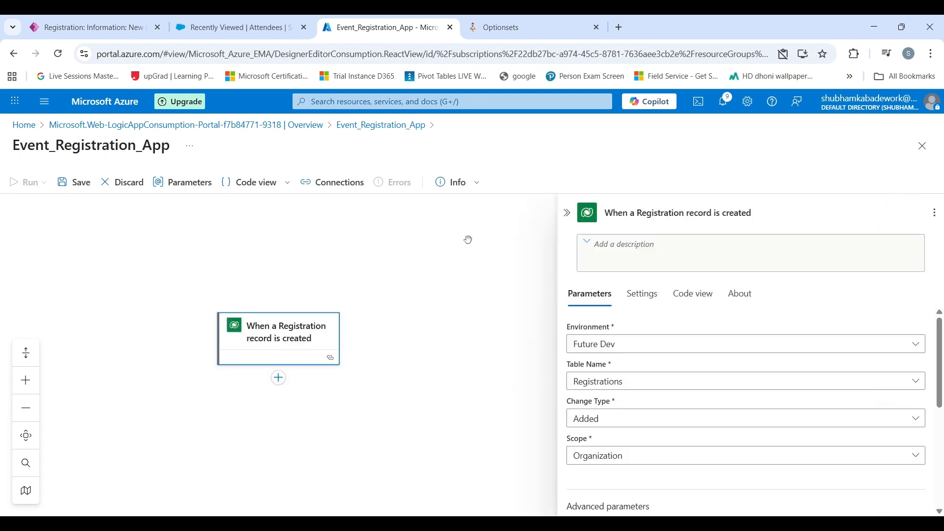
click(567, 213)
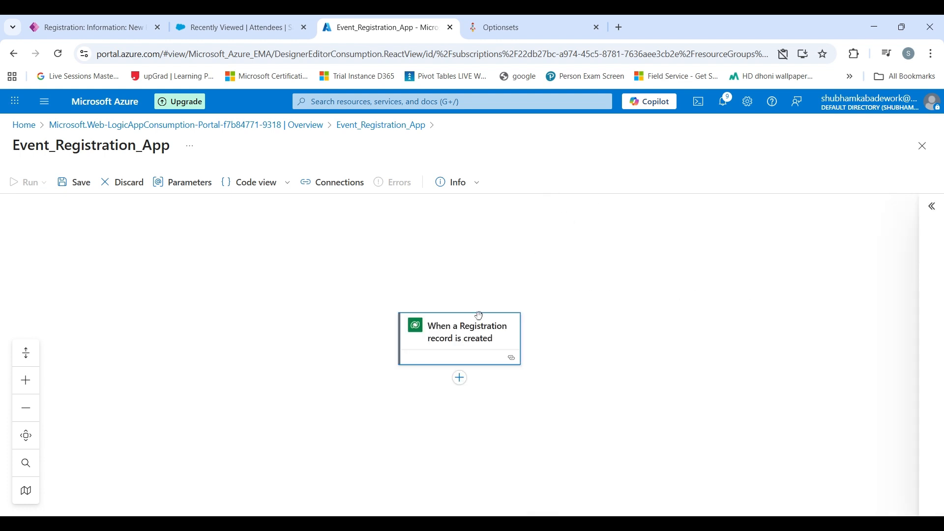
scroll(580, 288, down, 2)
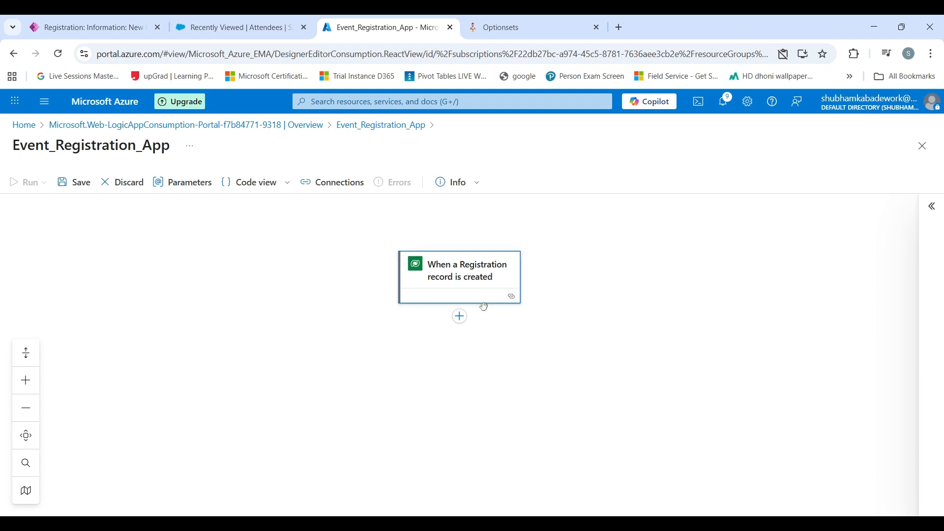
- Insert a Dataverse 'Get a row by ID' action below the trigger via a 'GET A ROW' search
click(460, 317)
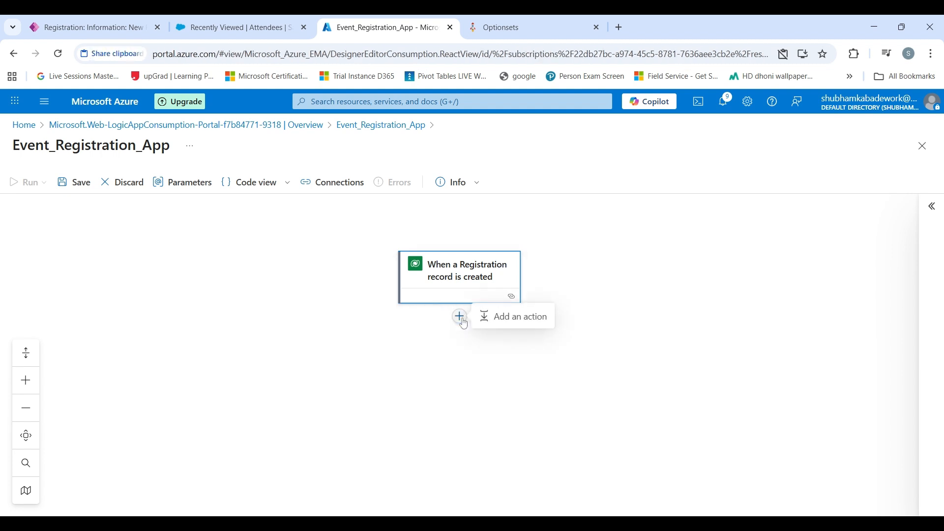
click(514, 317)
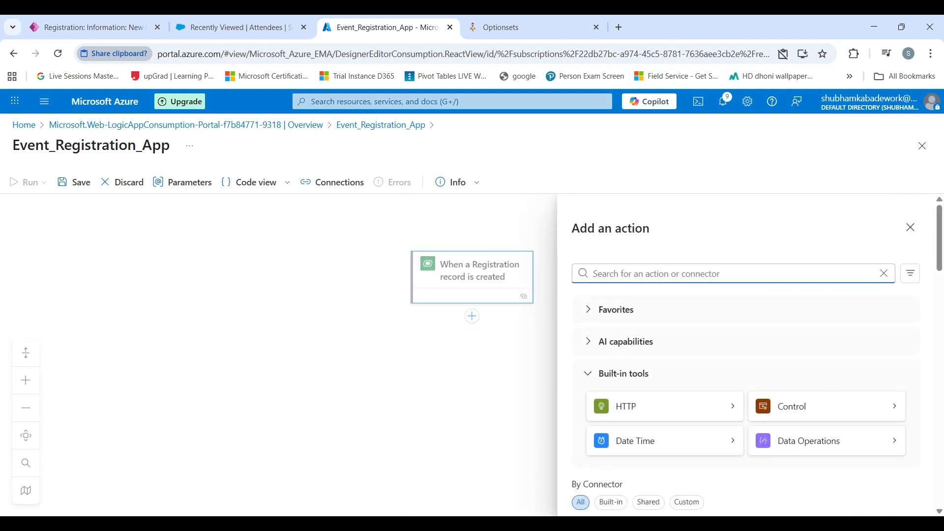
text(GET)
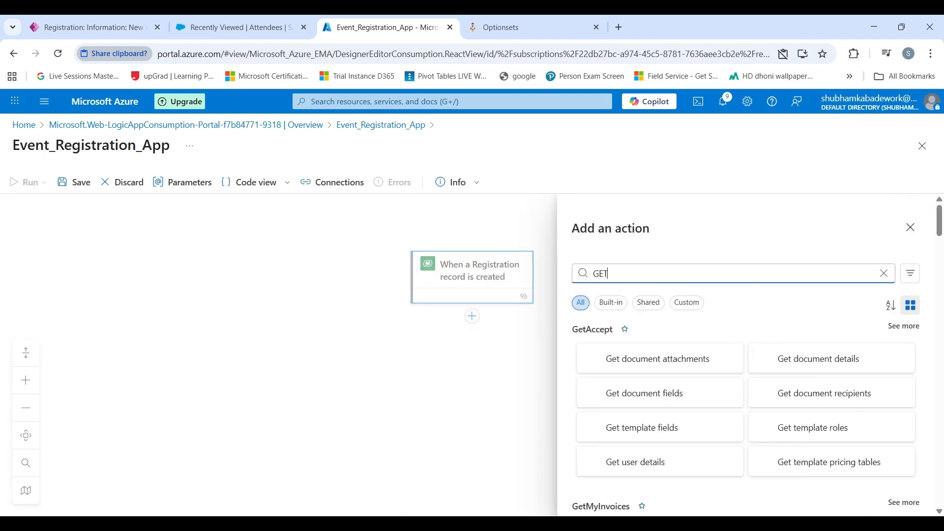
text( A ROW)
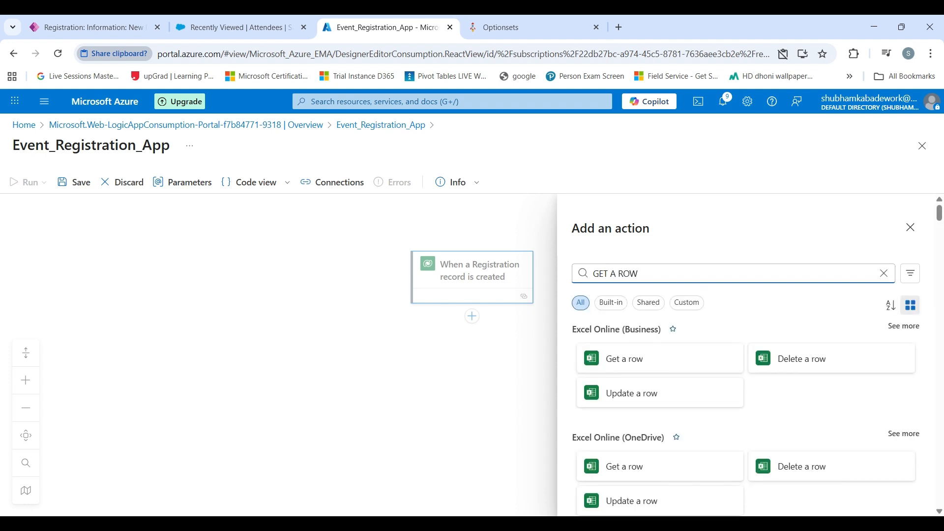
scroll(716, 333, down, 4)
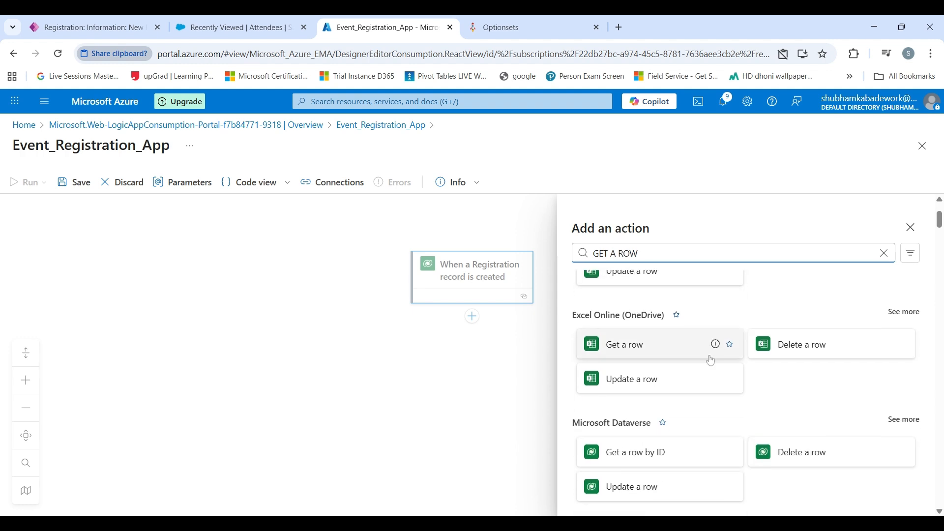
click(676, 393)
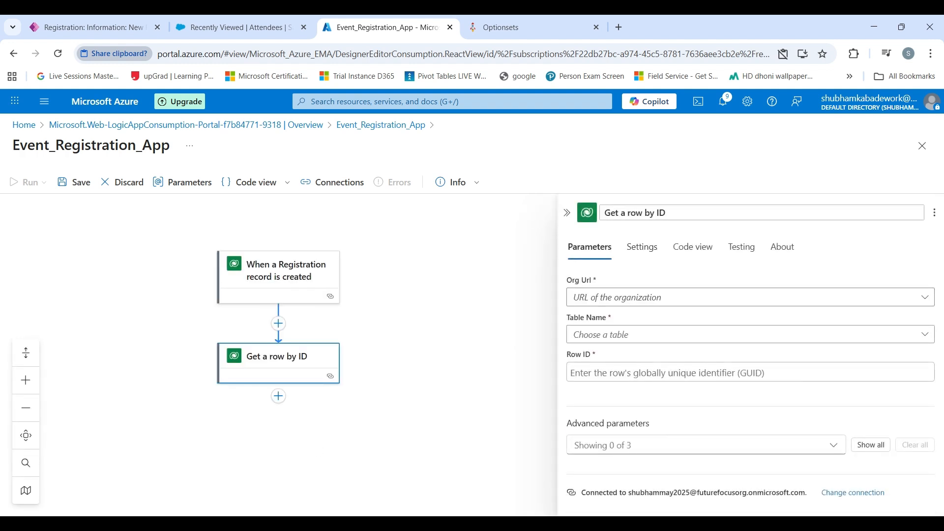
- Rename the action 'Get Event Details' and point it at Future Dev's Events table
drag(604, 213, 665, 213)
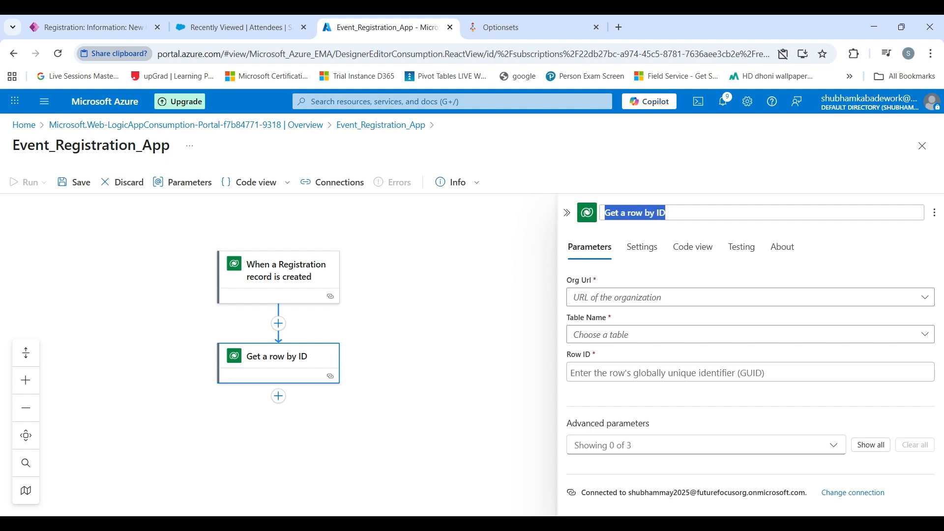
text(Get)
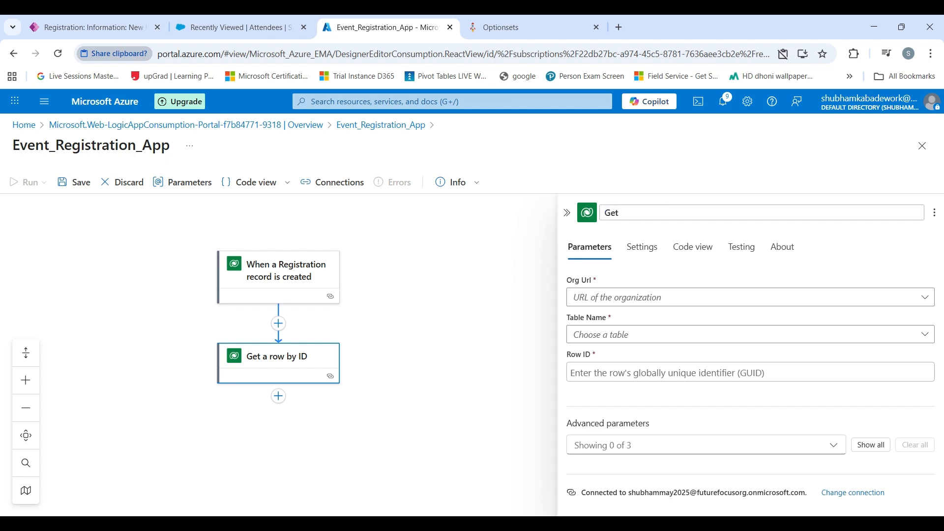
text( Event Details)
click(642, 298)
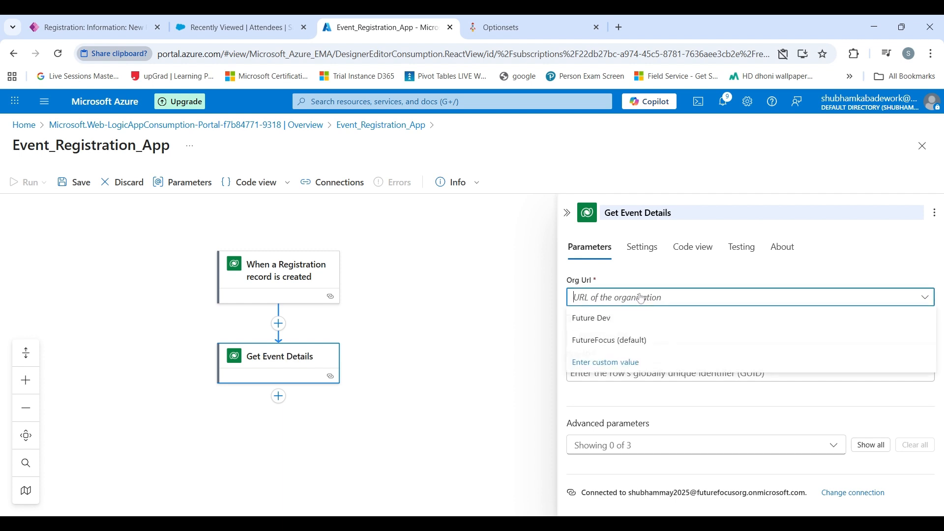
click(637, 326)
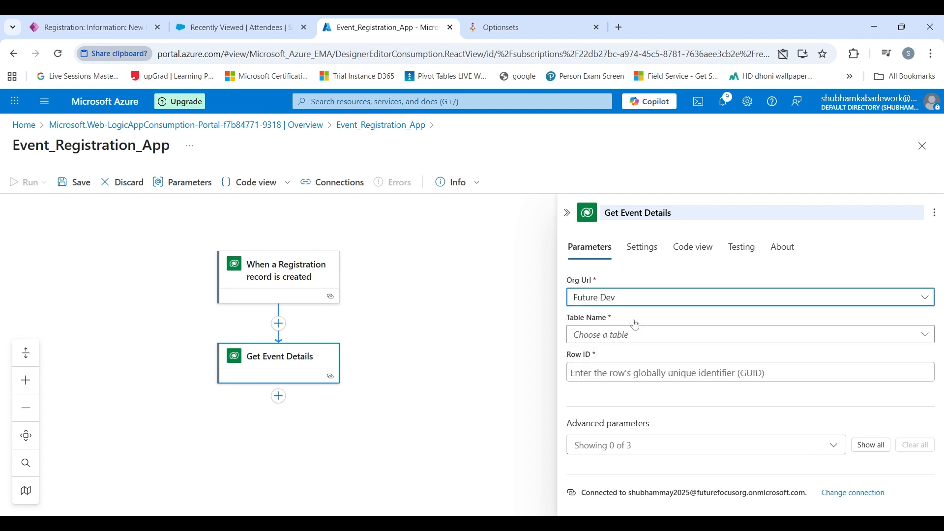
click(626, 335)
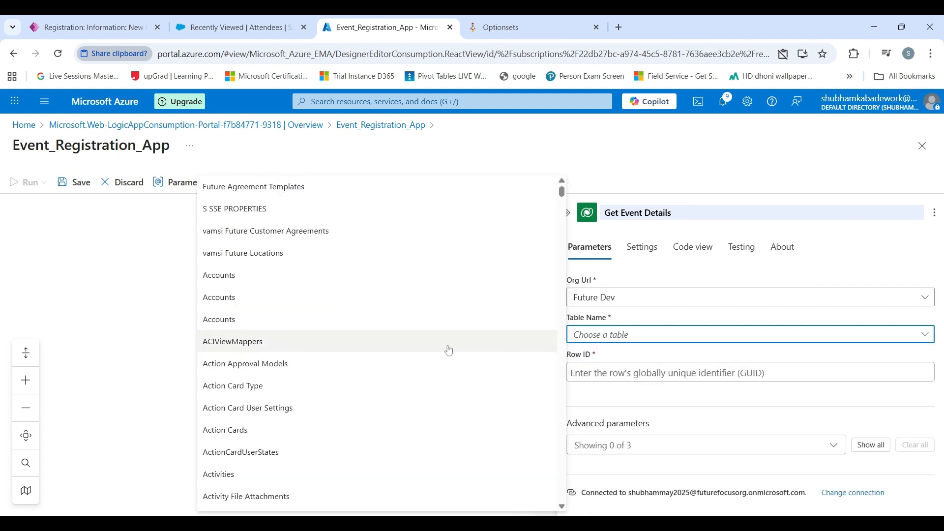
text(e)
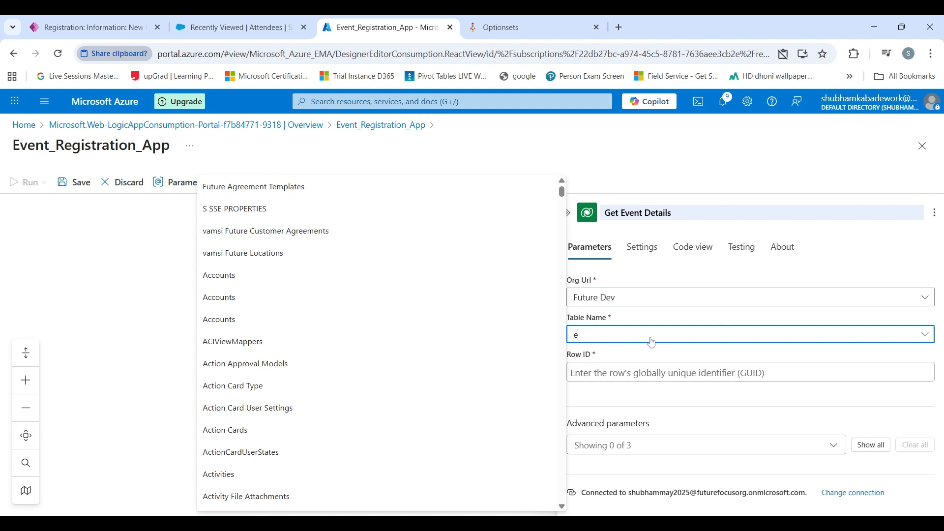
text(ven)
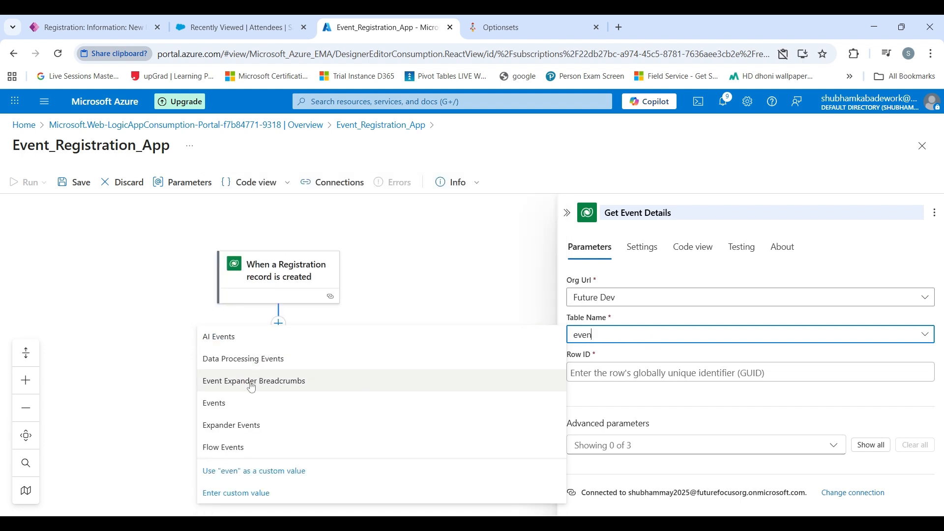
click(250, 399)
- Fill Row ID with the trigger's Event (Value) and close the action's settings
click(571, 373)
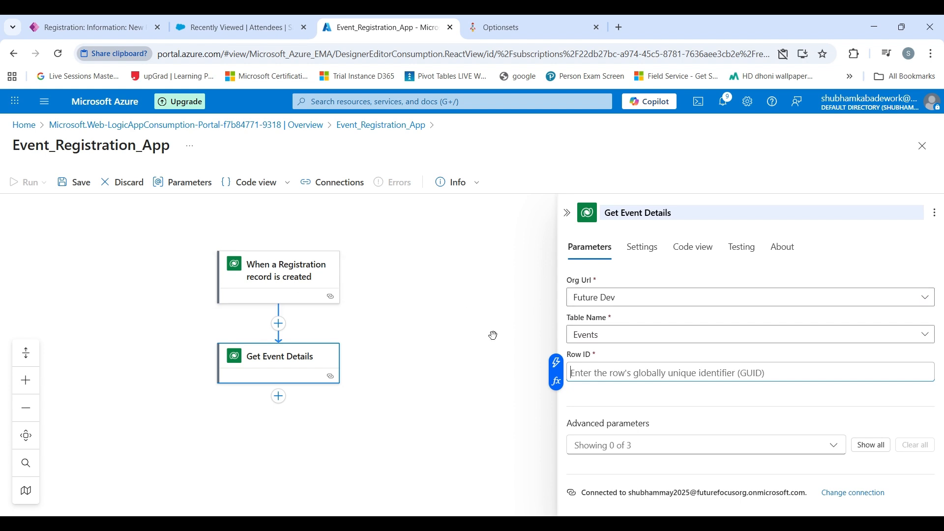
click(562, 367)
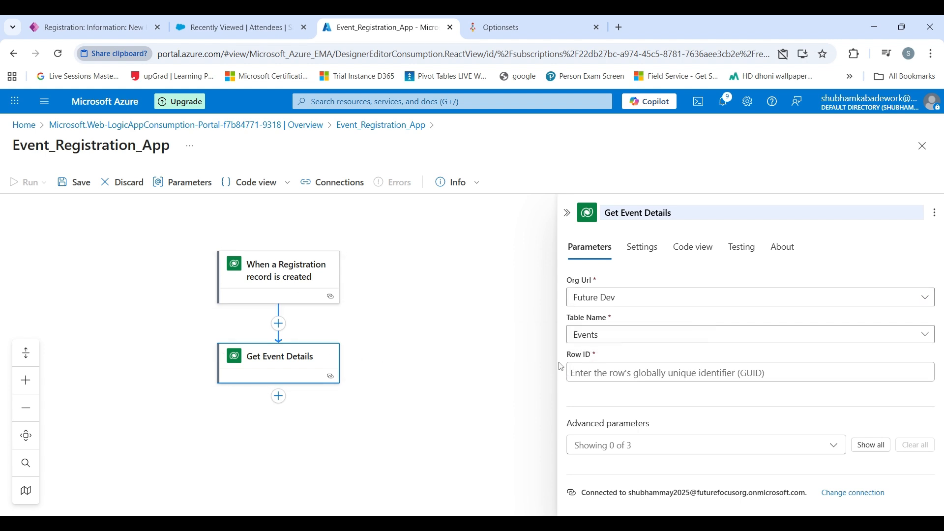
click(571, 372)
click(566, 364)
click(571, 372)
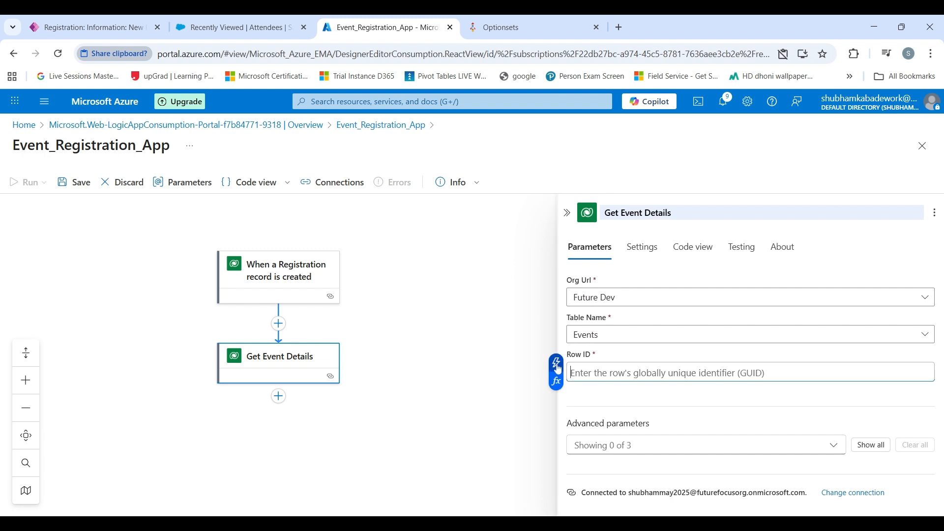
click(558, 366)
click(516, 334)
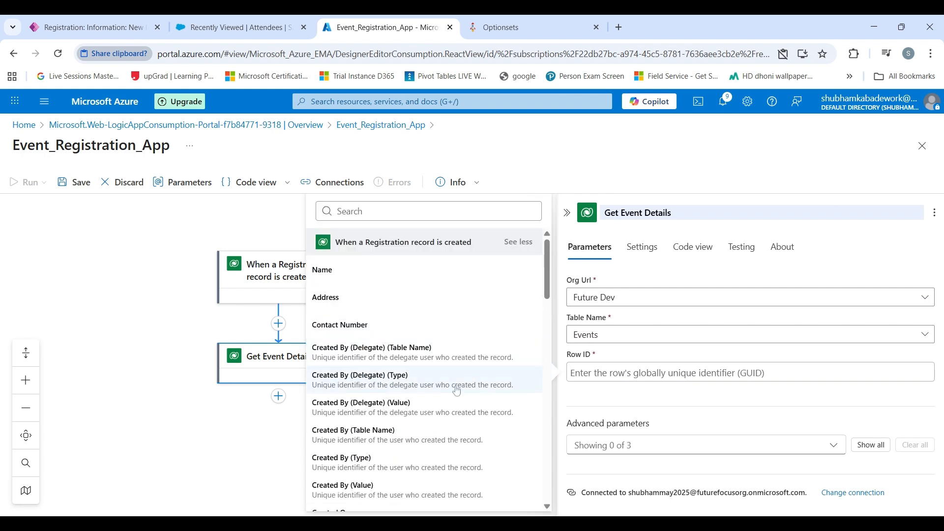
scroll(458, 392, down, 6)
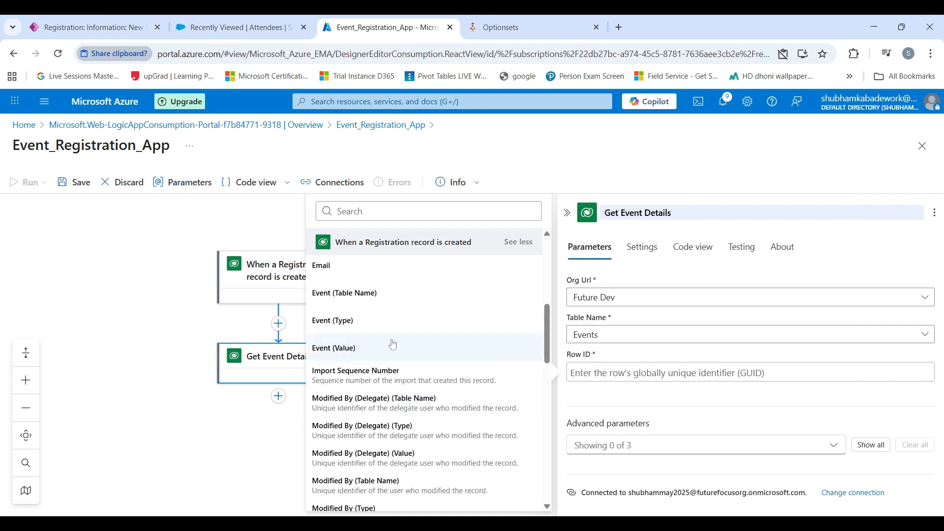
click(393, 346)
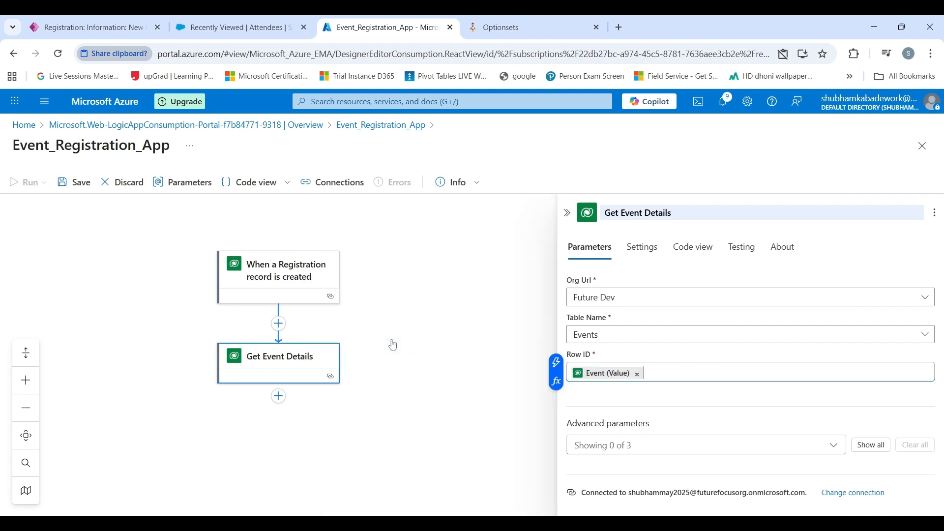
click(439, 401)
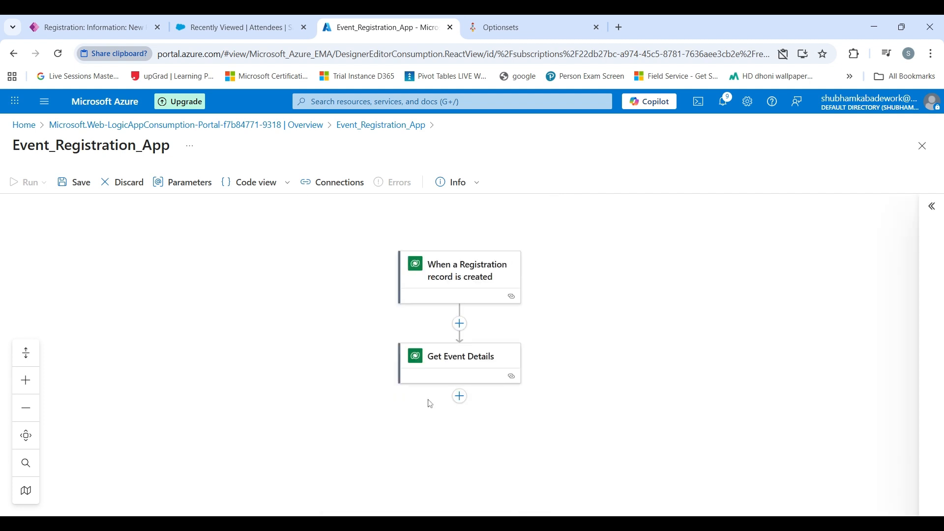
- Insert a Control > Condition step below Get Event Details
click(461, 399)
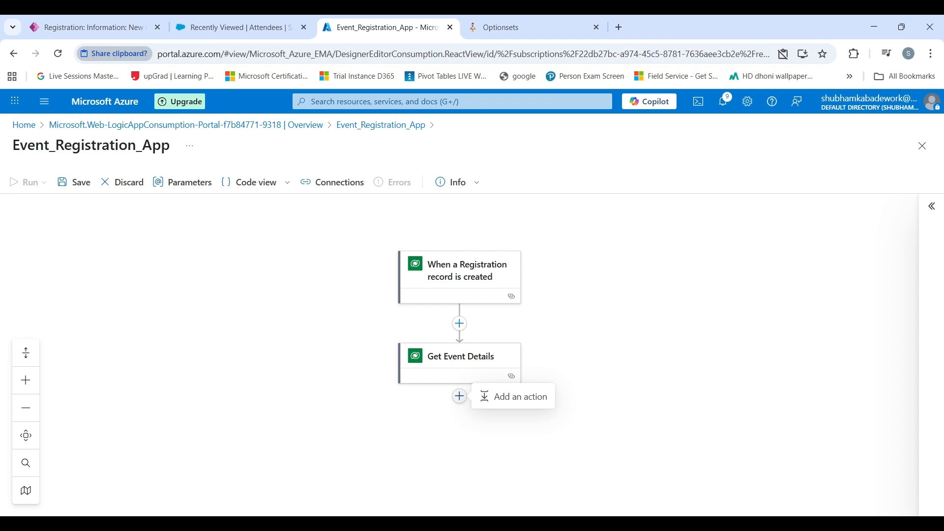
click(495, 397)
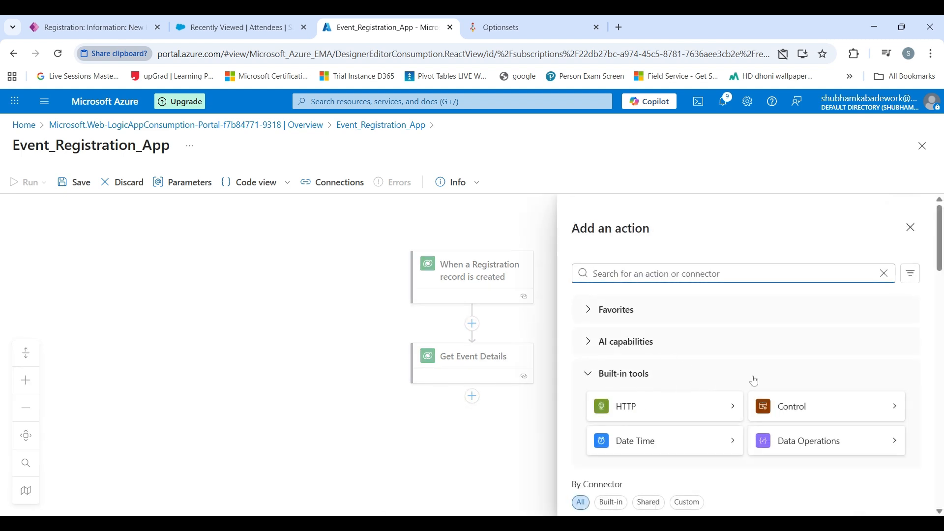
click(788, 404)
click(652, 337)
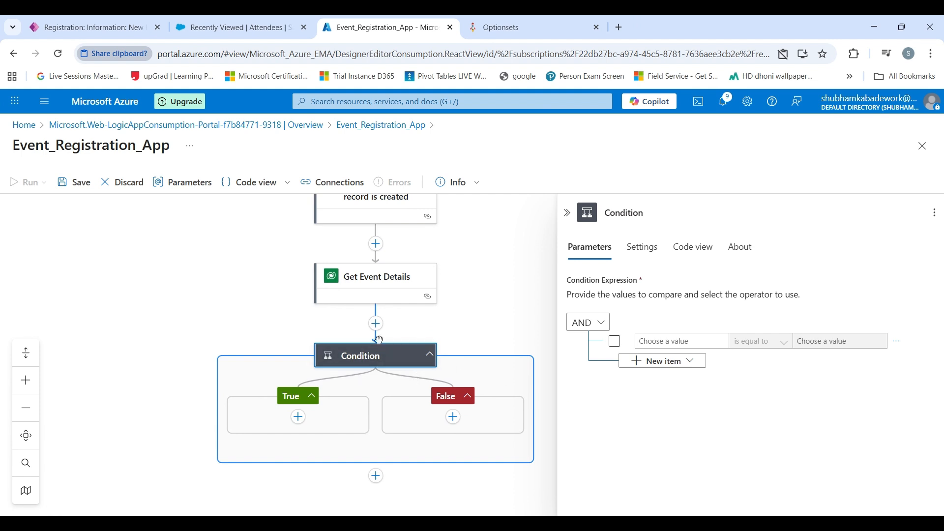
click(624, 212)
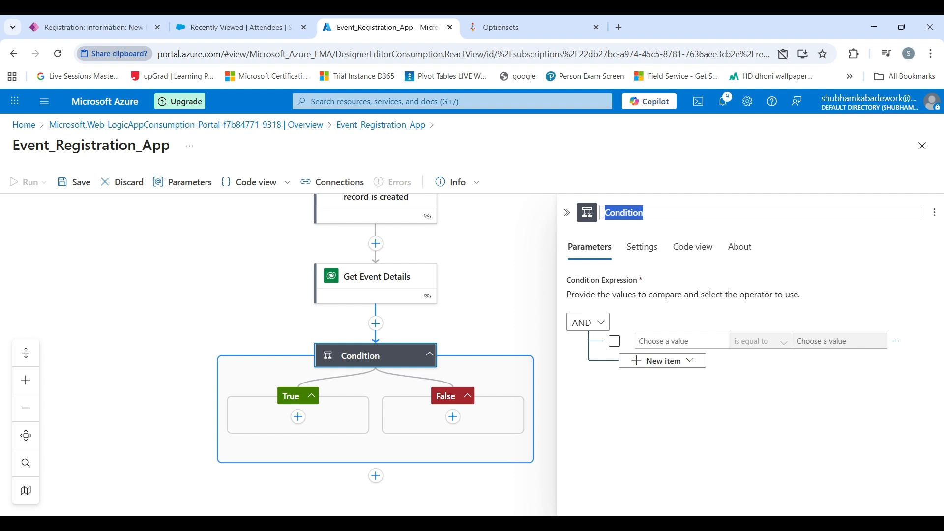
- Rename the condition 'If Event Domain = Salesforce' and set its left value to Get Event Details' Domain
key(BackSpace)
text(If Event Domain)
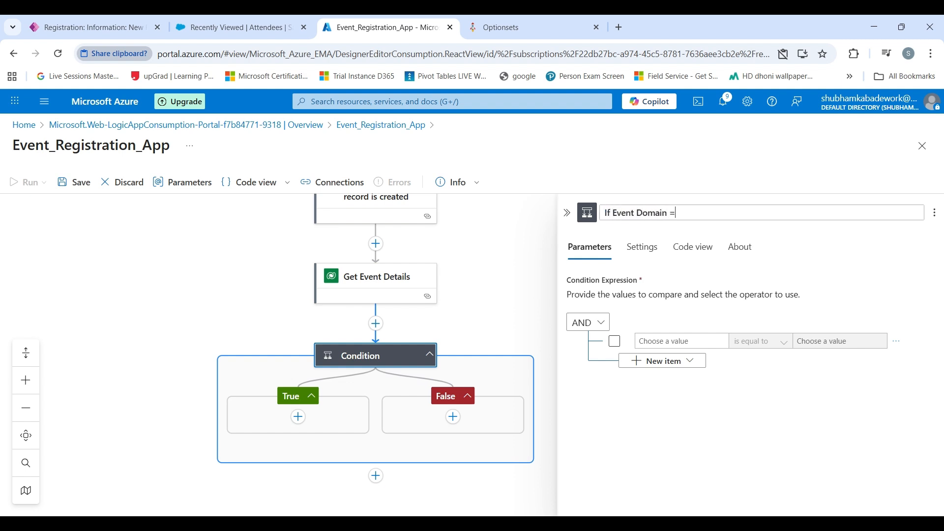
text( = Salesforce)
click(655, 341)
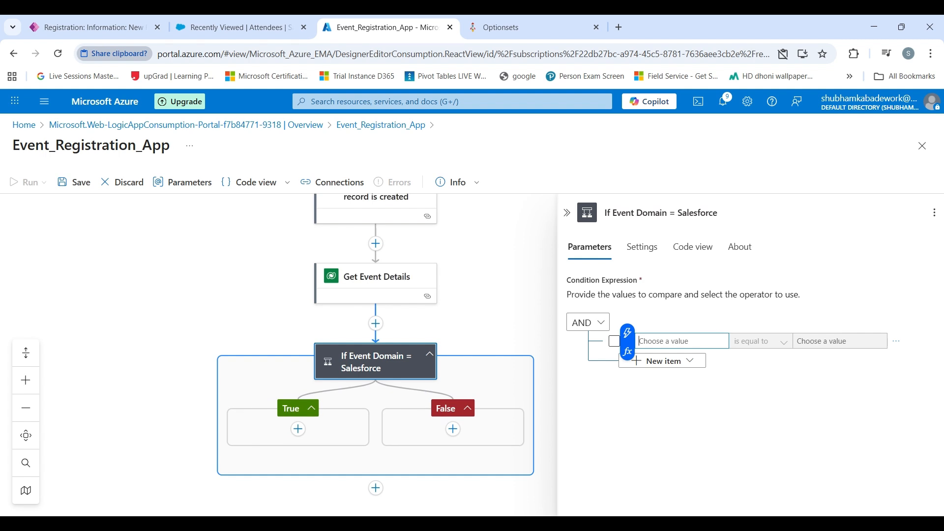
click(628, 333)
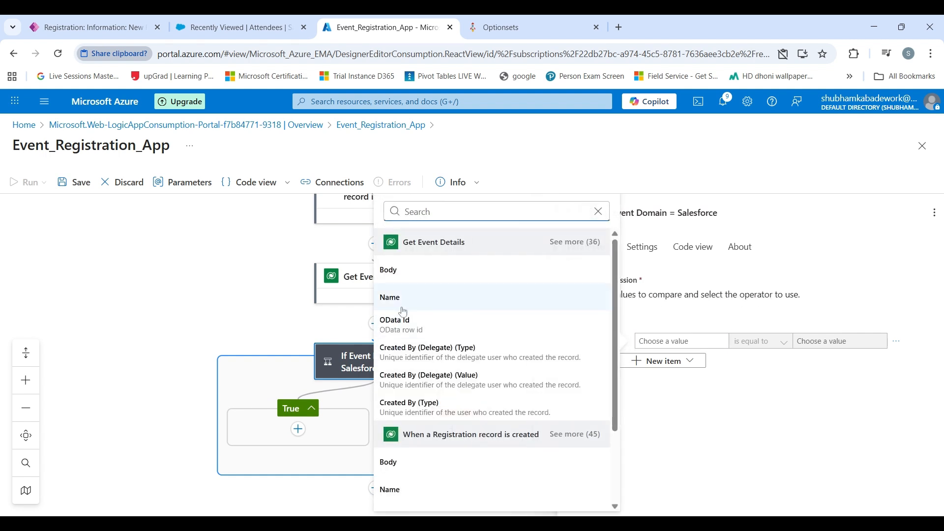
scroll(408, 317, down, 2)
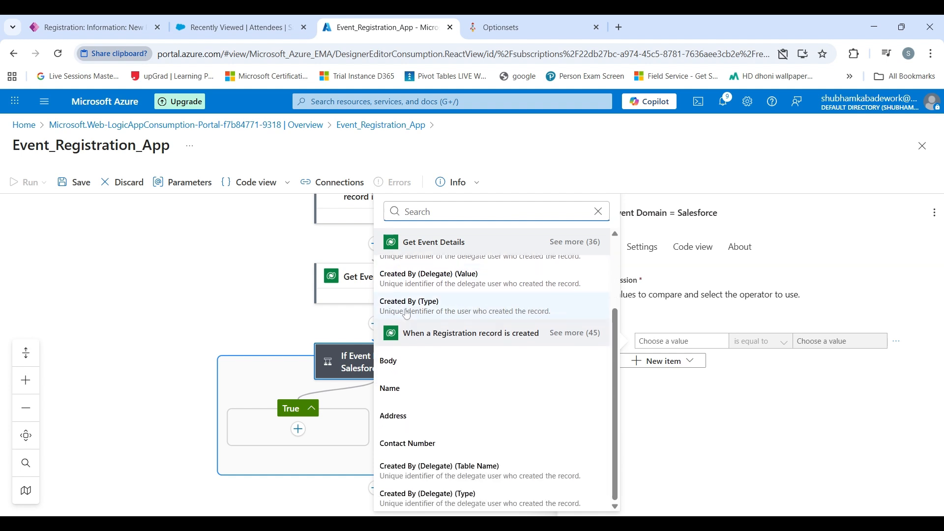
click(575, 336)
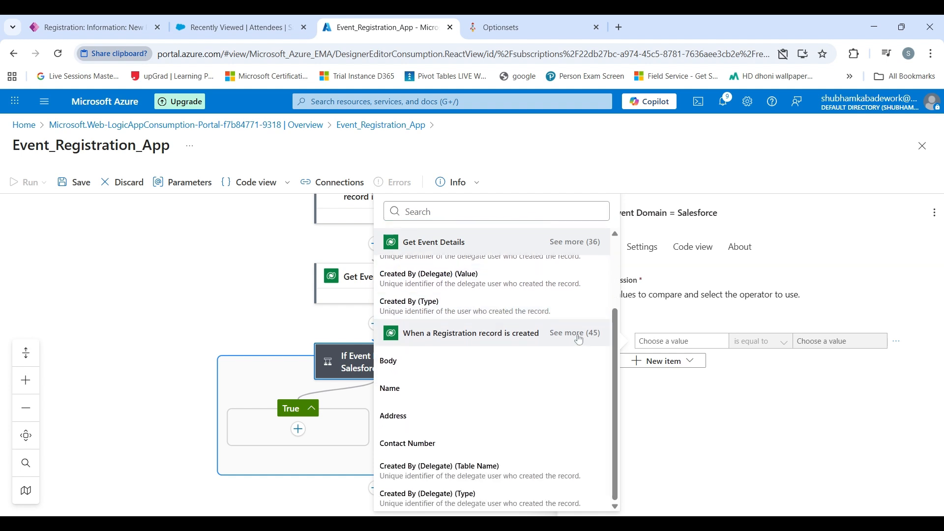
scroll(531, 357, up, 2)
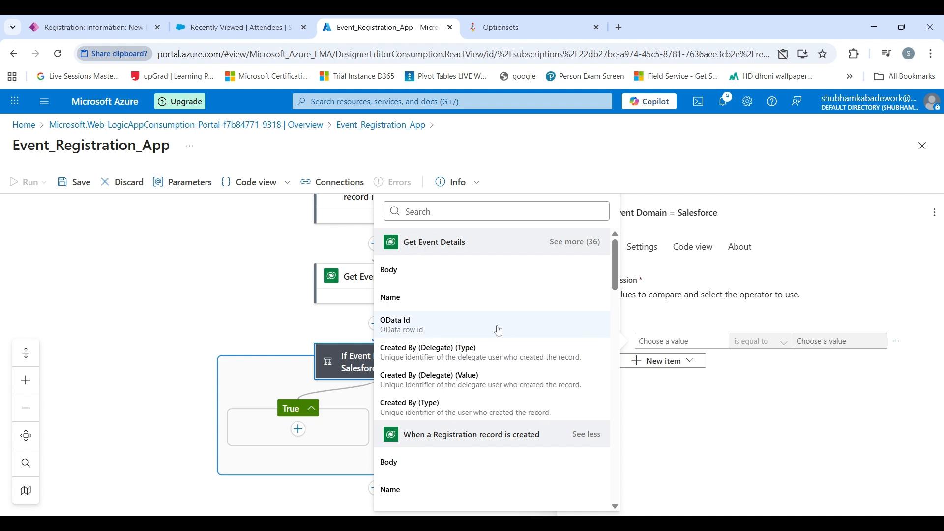
click(575, 242)
scroll(488, 320, down, 5)
scroll(467, 315, up, 1)
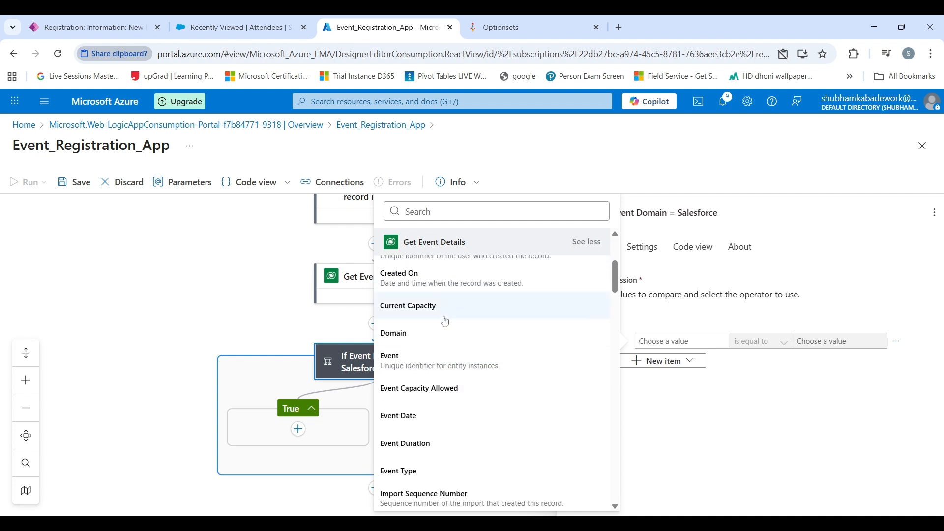
click(443, 331)
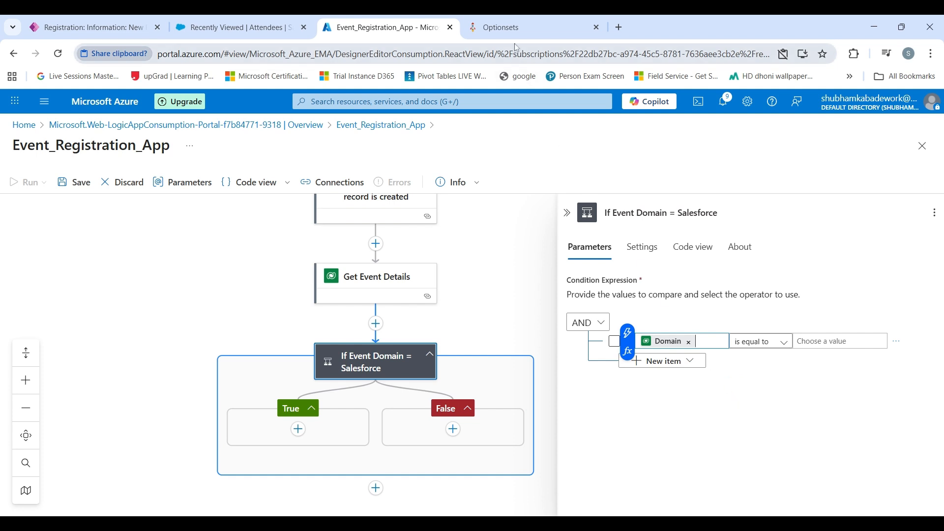
- Copy Salesforce's option value 126480002 from the Optionsets tab and return to the designer
click(514, 28)
click(681, 249)
double_click(670, 225)
key(ctrl+c)
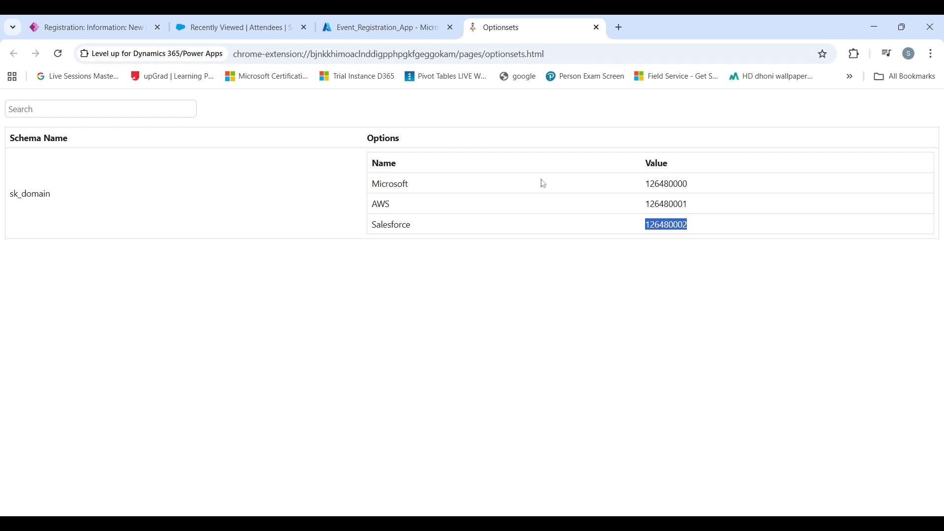
click(383, 27)
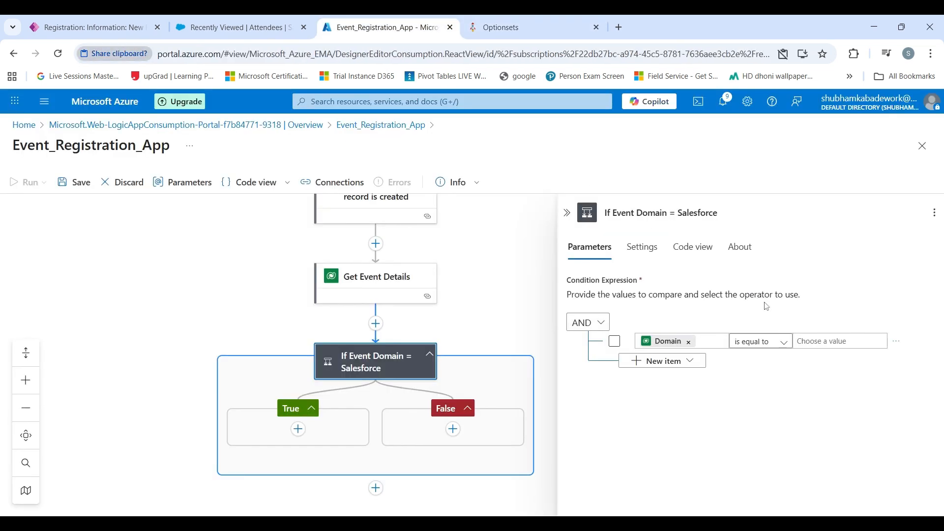
- Paste 126480002 as the value Domain must equal, then close the condition settings
click(798, 341)
key(ctrl+v)
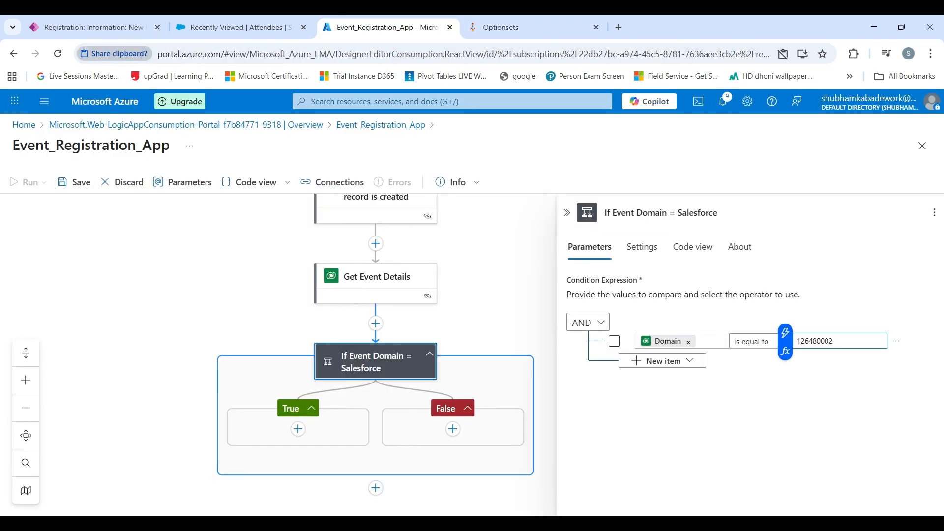
click(807, 385)
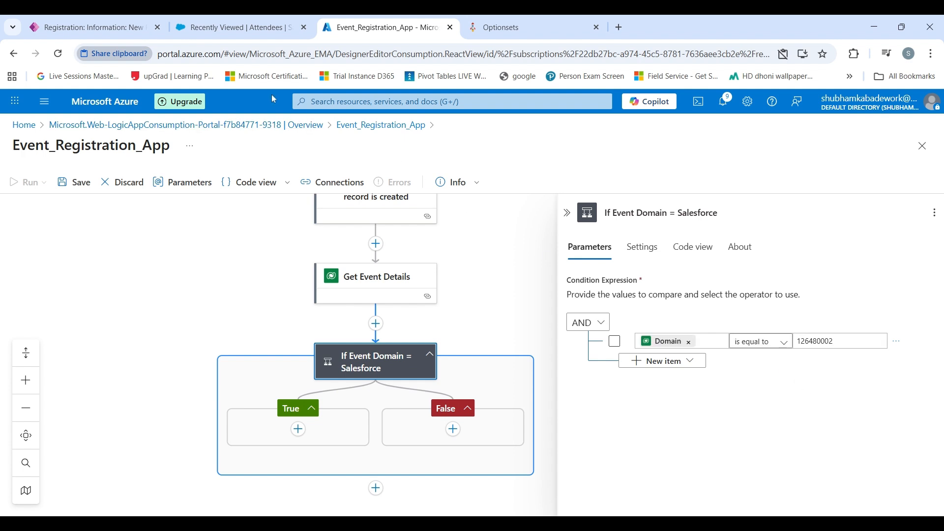
click(508, 270)
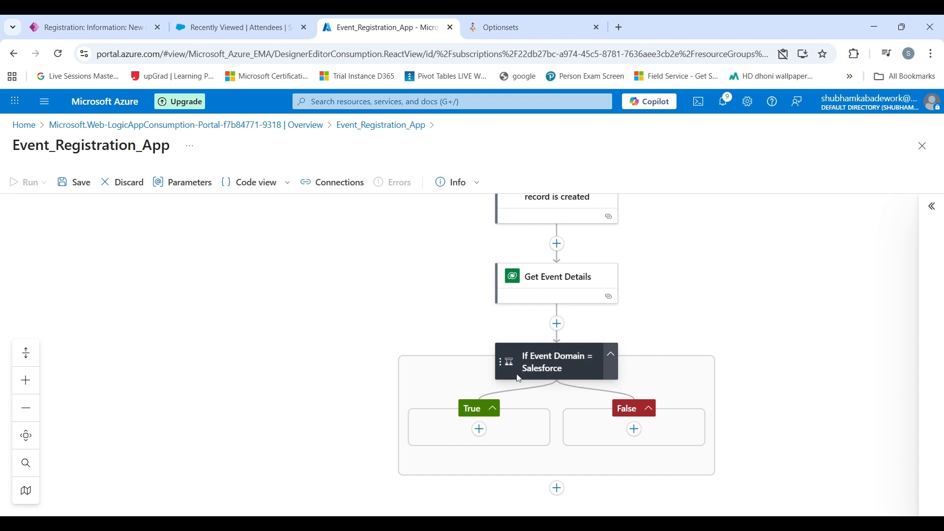
scroll(559, 370, down, 1)
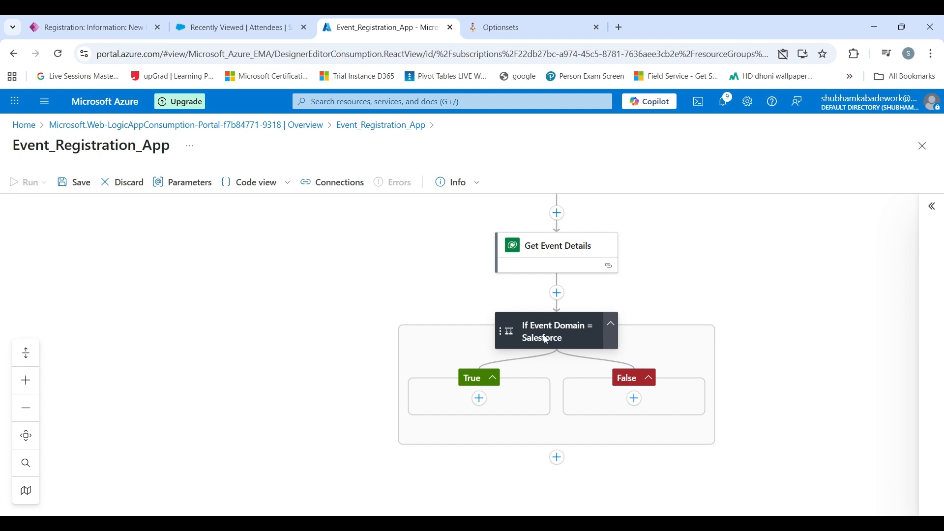
- Search 'salesforce' and add the Salesforce Create record action to the True branch
click(481, 400)
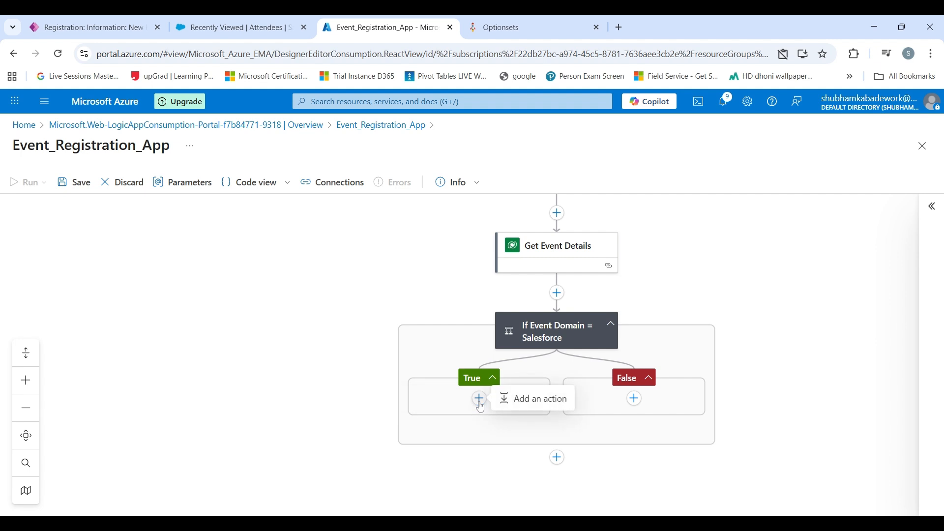
click(517, 400)
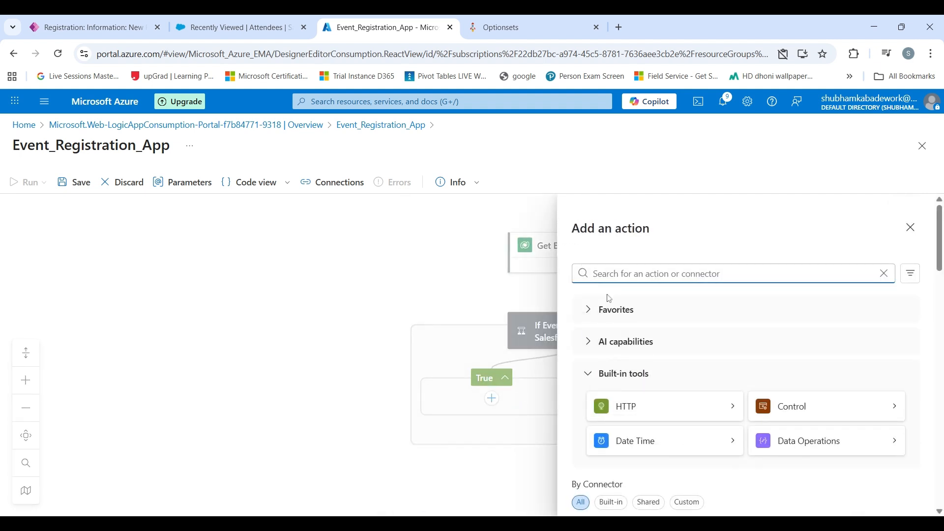
text(create)
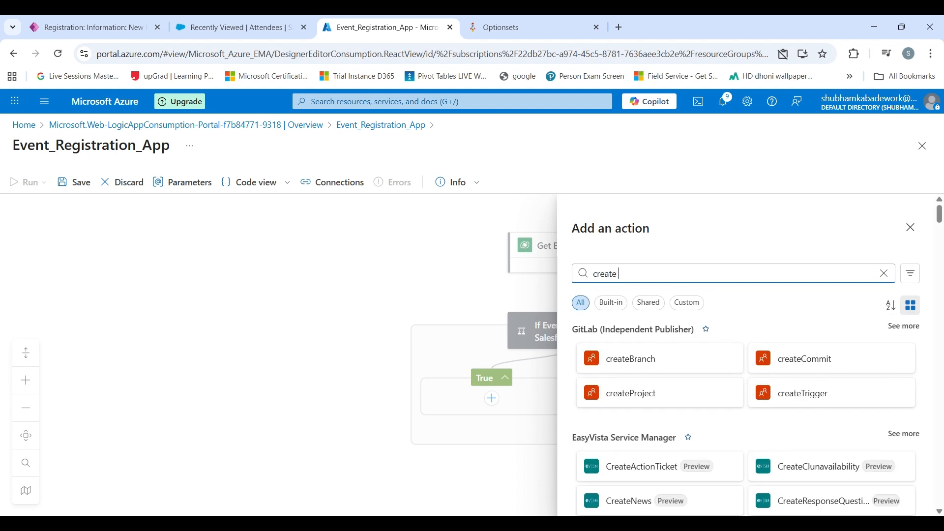
key(BackSpace)
key(BackSpace)
key(BackSpace)
key(BackSpace)
key(BackSpace)
key(BackSpace)
key(BackSpace)
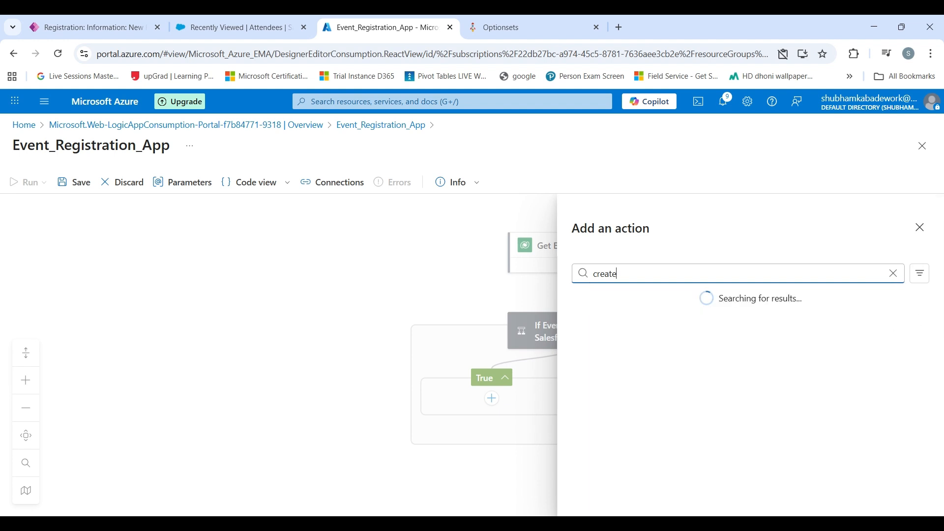
text(salesforce)
scroll(649, 335, down, 5)
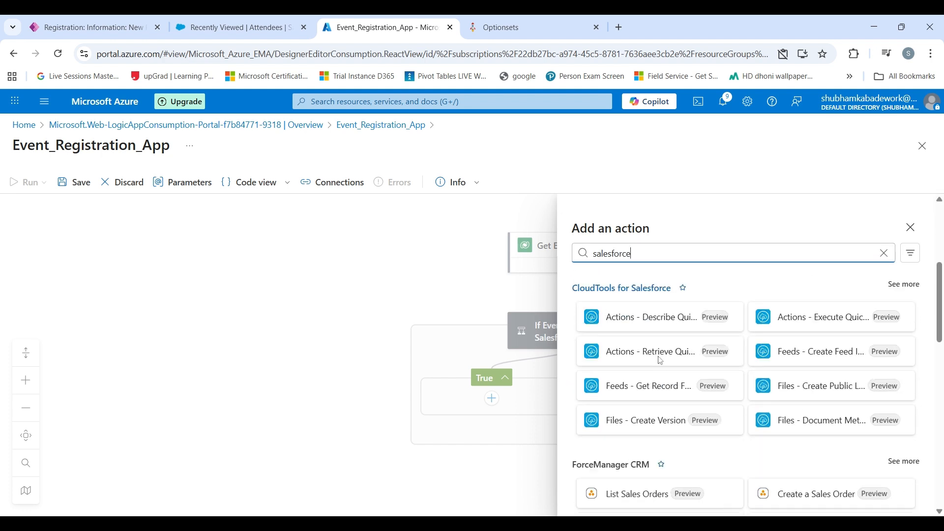
scroll(712, 372, up, 1)
scroll(711, 371, down, 6)
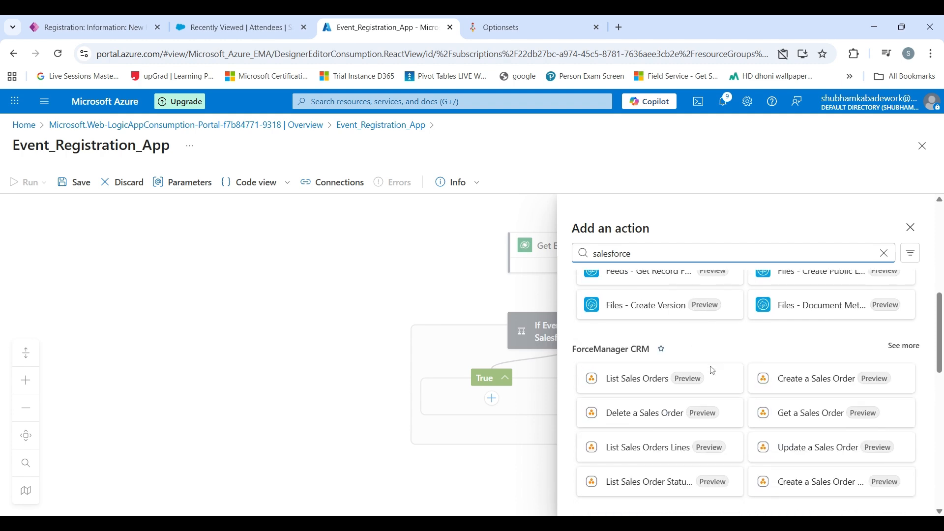
scroll(712, 371, up, 3)
scroll(712, 371, up, 7)
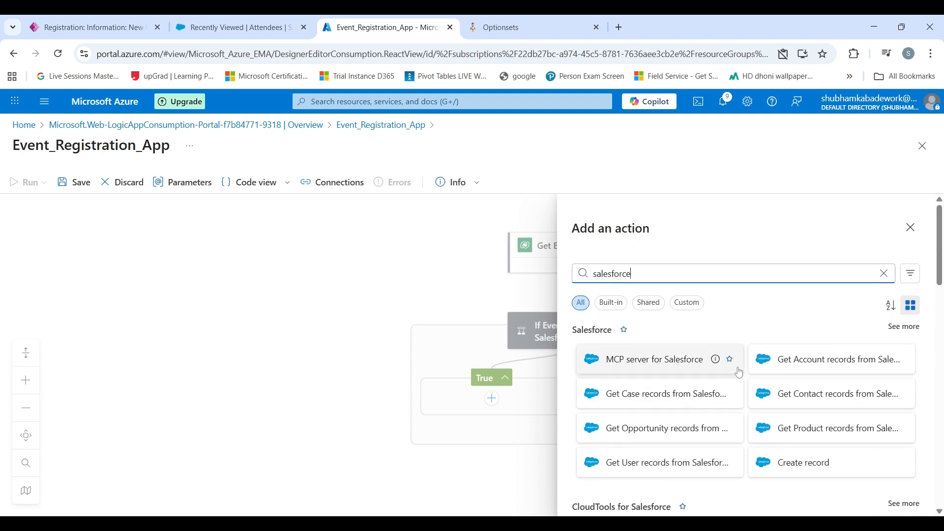
click(800, 465)
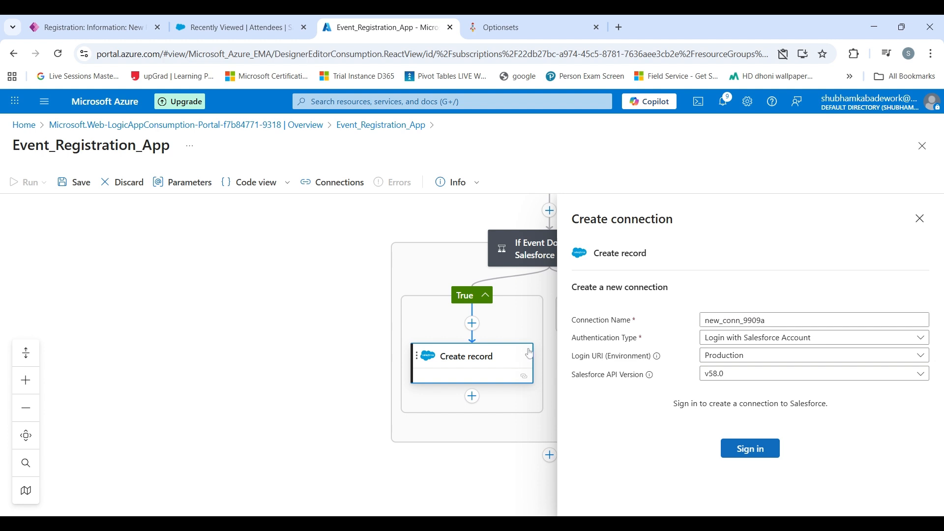
- Name the new Salesforce connection 'Salesforce Connection' and sign in to Salesforce
double_click(738, 320)
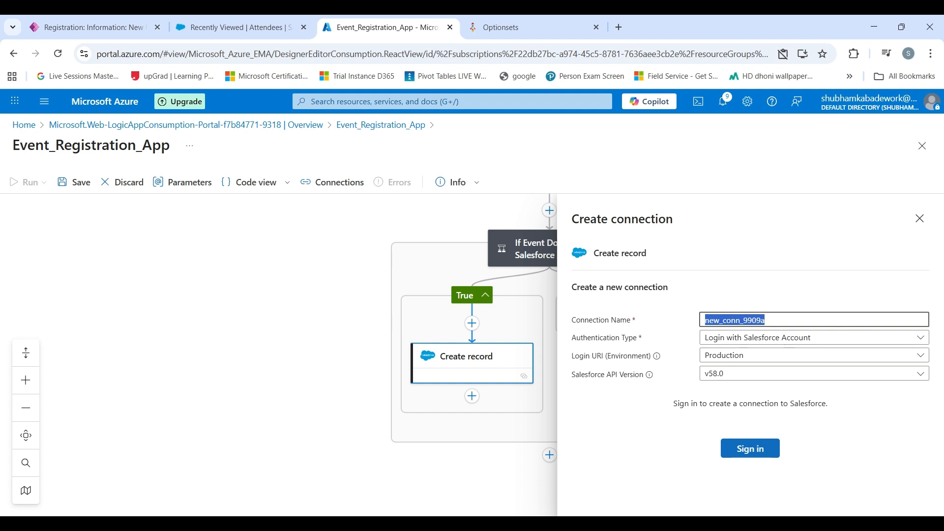
text(Sales)
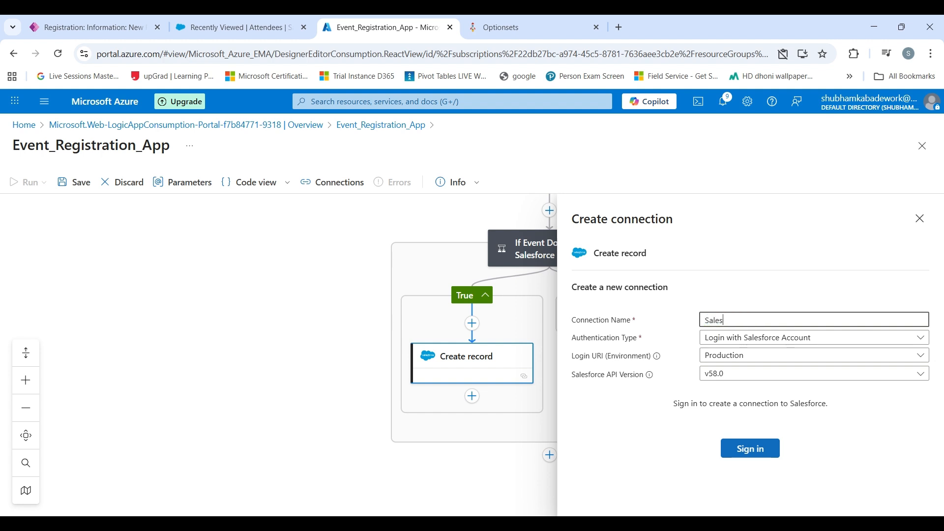
text(force Connection)
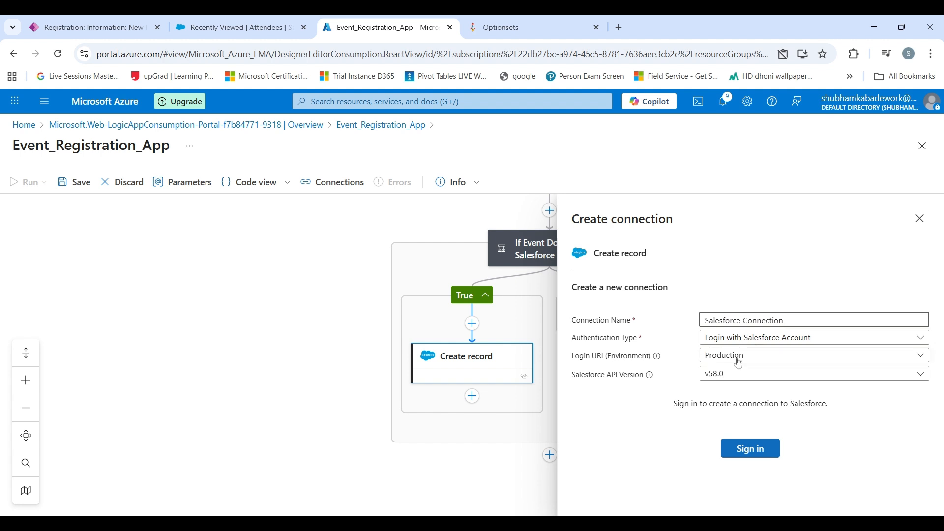
click(746, 449)
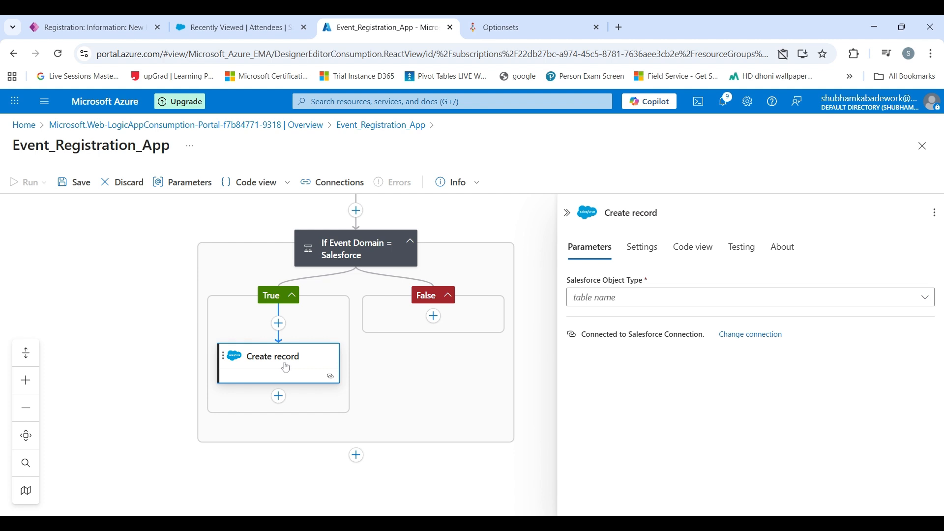
- Rename the Salesforce Create record step to 'Create Attendee Record'
click(631, 212)
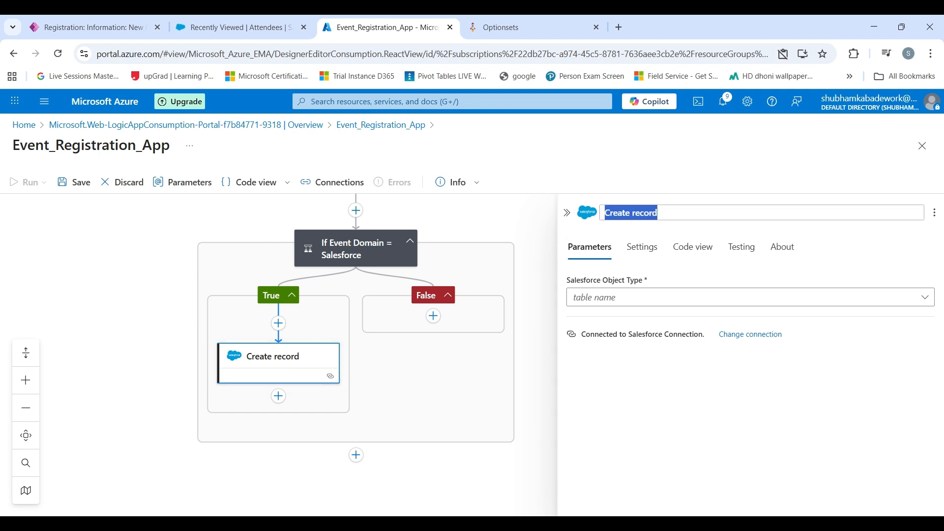
text(Create)
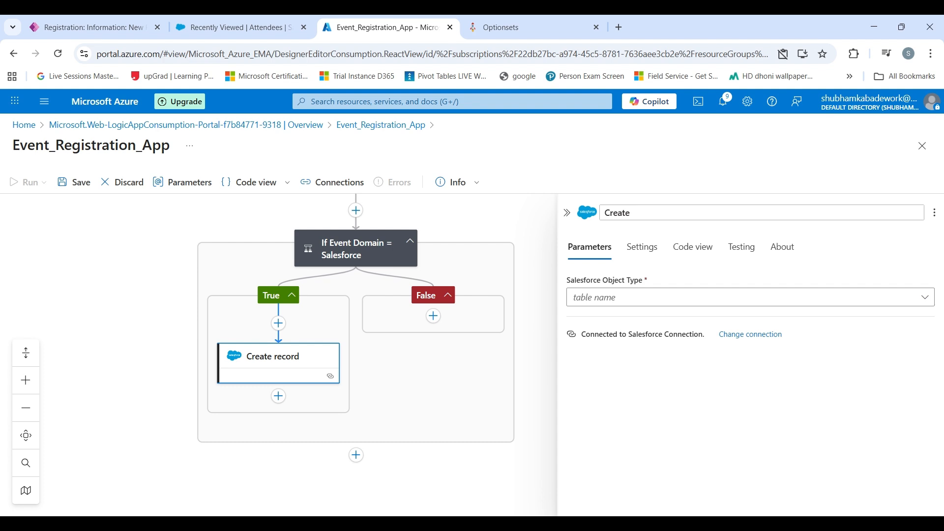
text( Attendee REcord)
click(661, 382)
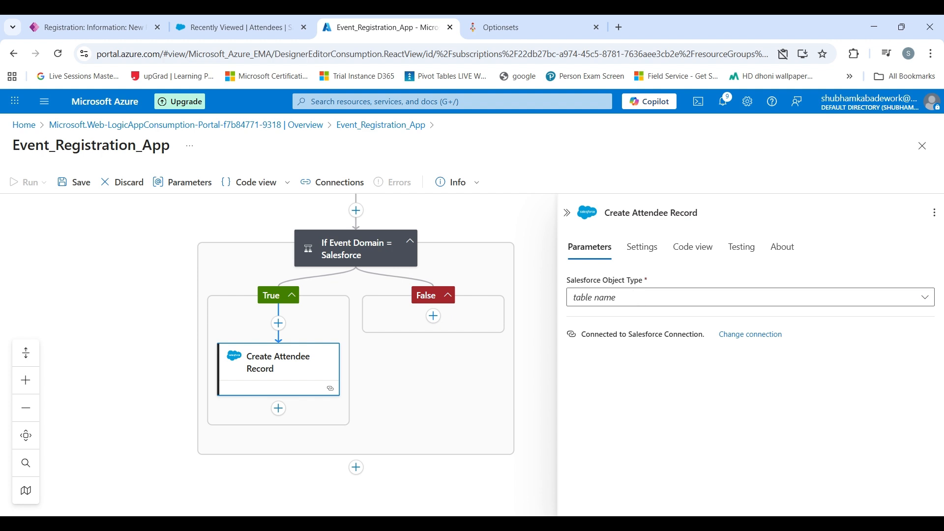
- Set the Salesforce Object Type to Attendees and show all its fields
click(607, 301)
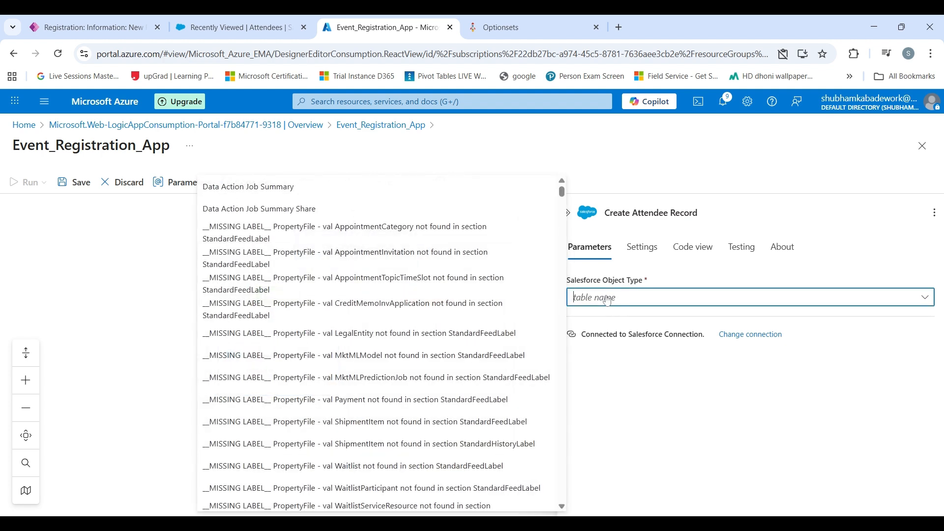
text(att)
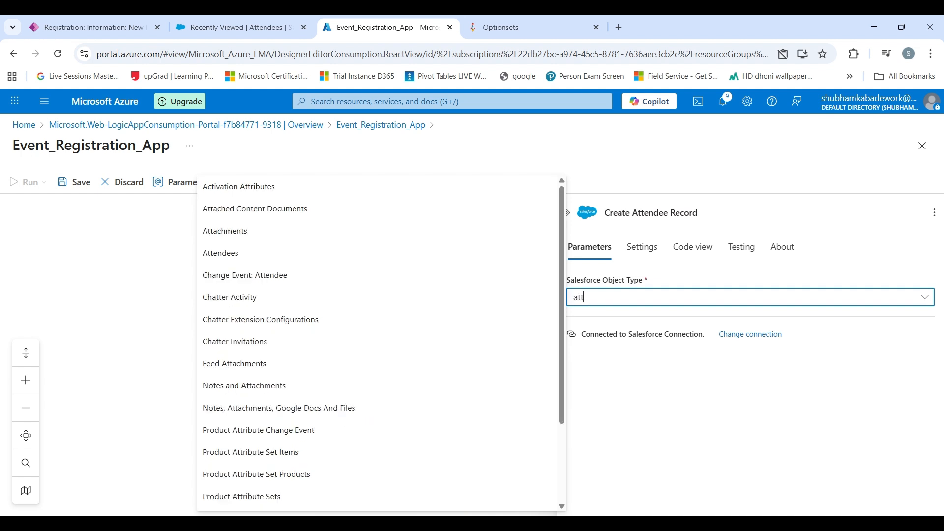
click(371, 253)
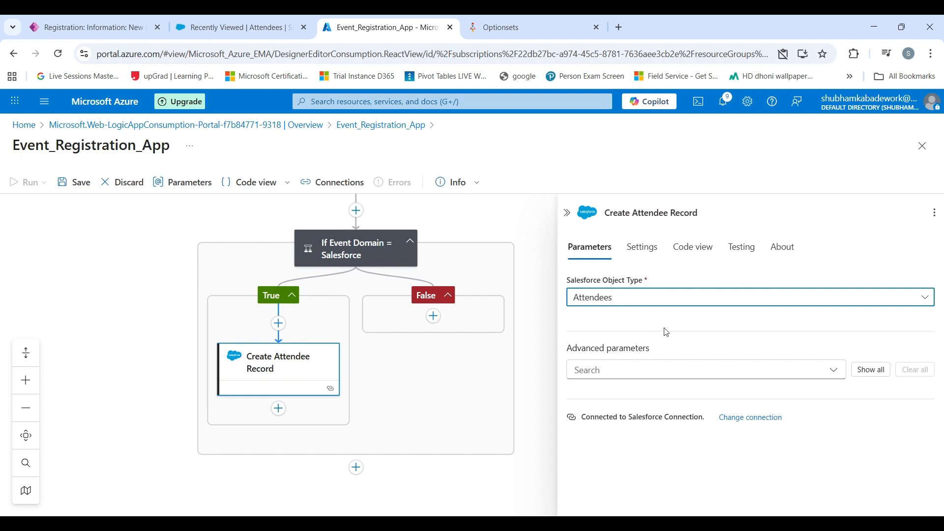
click(870, 370)
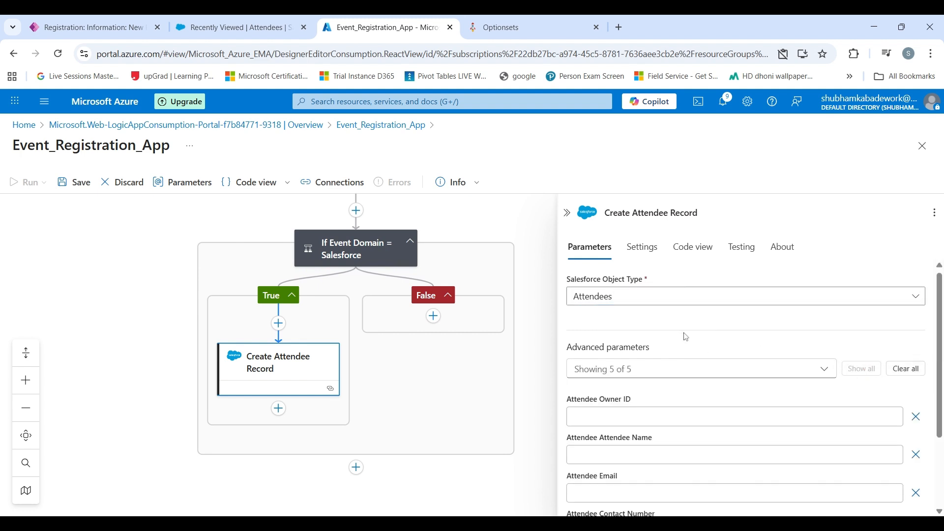
scroll(683, 333, down, 3)
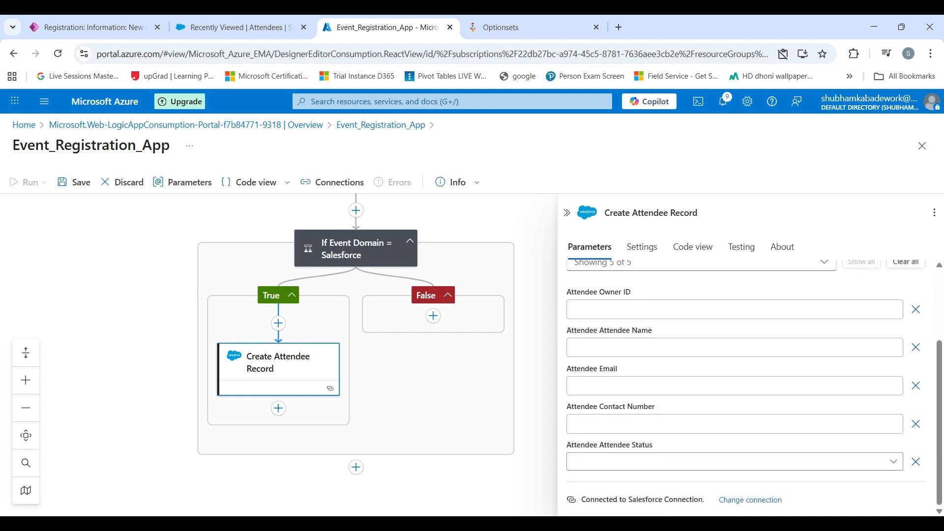
- Fill the attendee name and email with the registration's Name and Email dynamic values
click(688, 348)
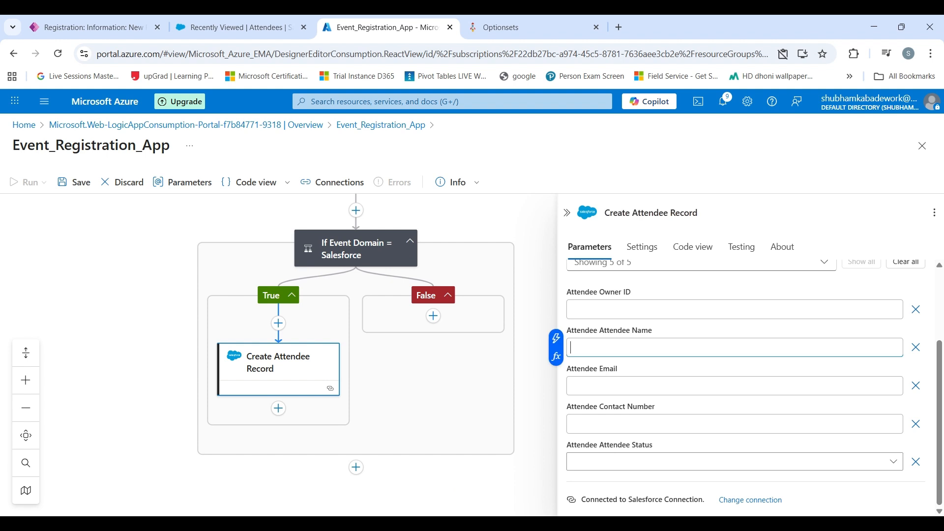
click(556, 339)
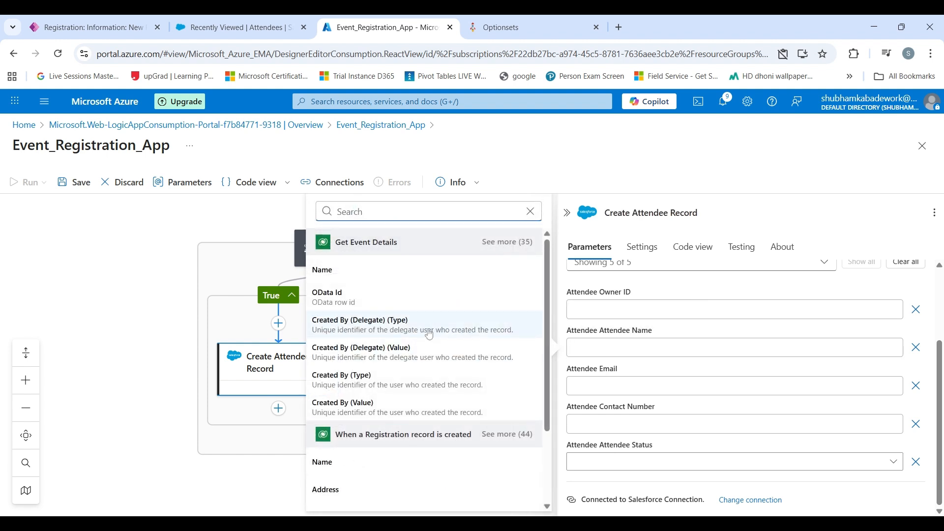
scroll(429, 334, down, 2)
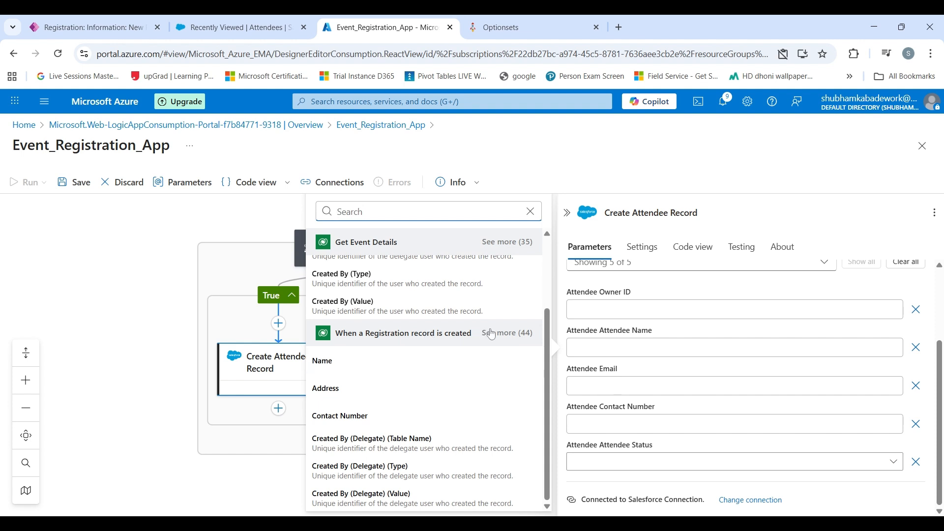
click(423, 367)
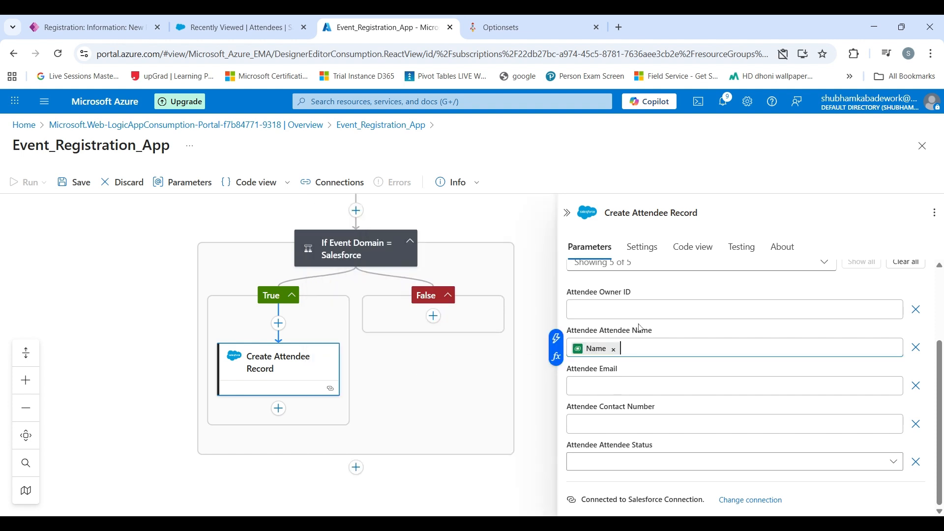
click(614, 386)
click(555, 376)
scroll(415, 397, down, 2)
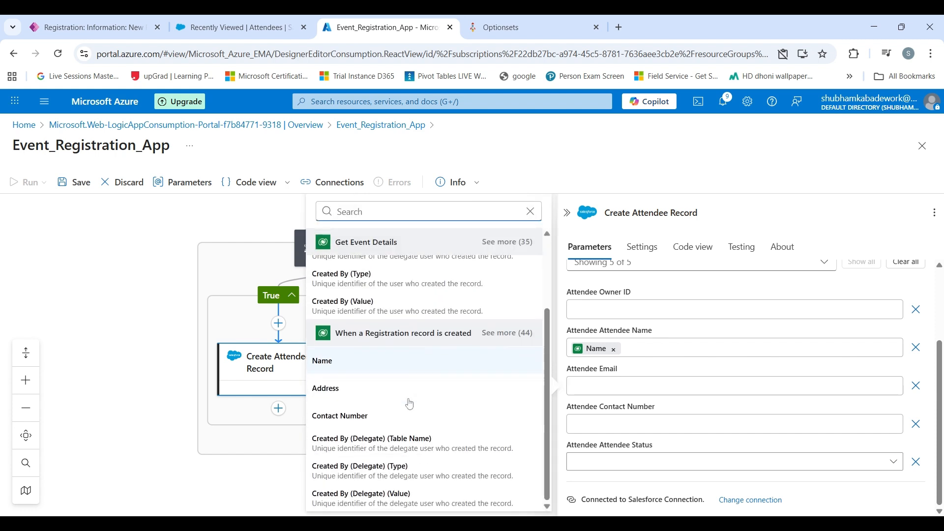
click(509, 333)
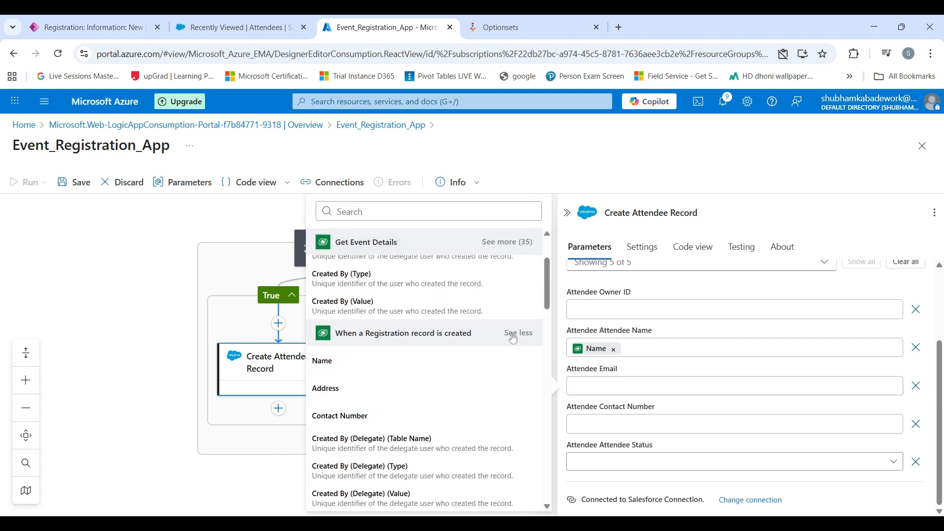
scroll(425, 407, down, 2)
scroll(425, 407, down, 2)
click(404, 365)
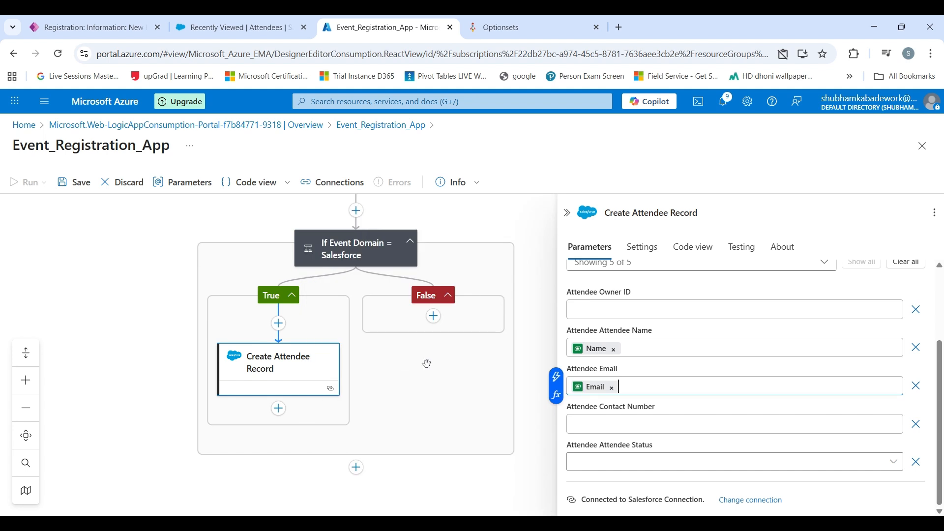
- Map the registration's Contact Number, set attendee status to Registered, and close the step
click(599, 421)
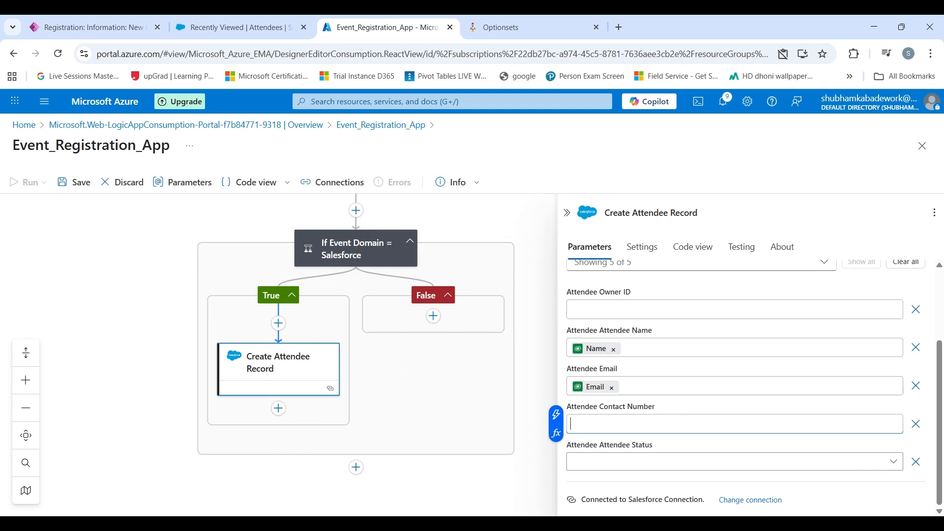
click(556, 415)
scroll(455, 411, down, 2)
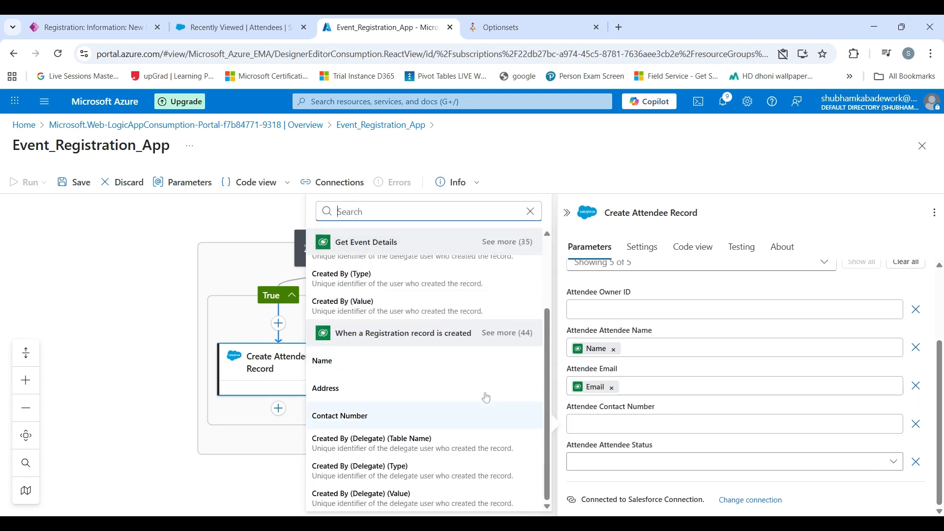
click(511, 335)
scroll(387, 428, down, 2)
scroll(388, 430, down, 2)
scroll(389, 418, up, 4)
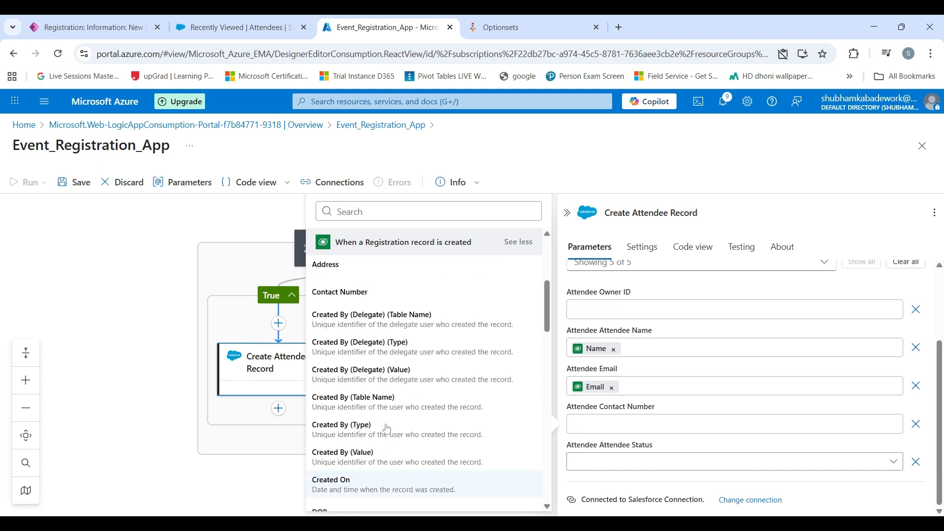
click(392, 366)
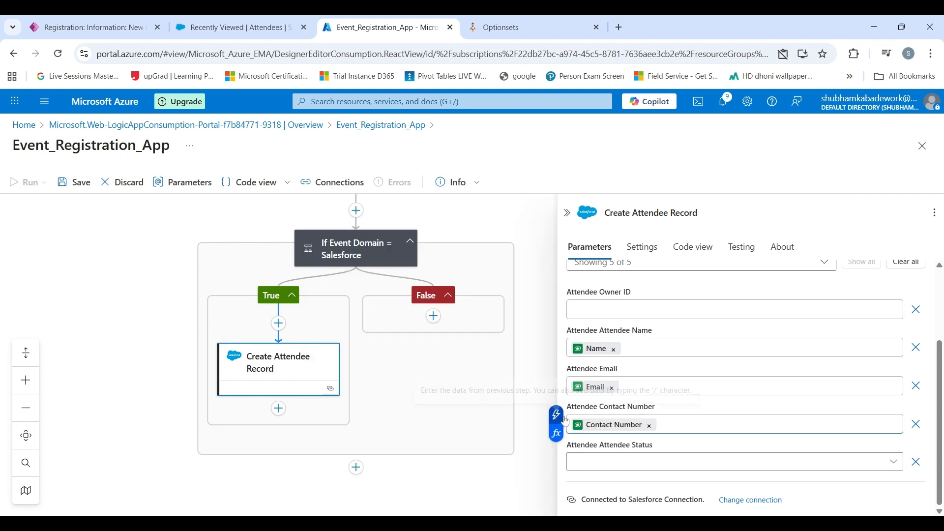
click(607, 467)
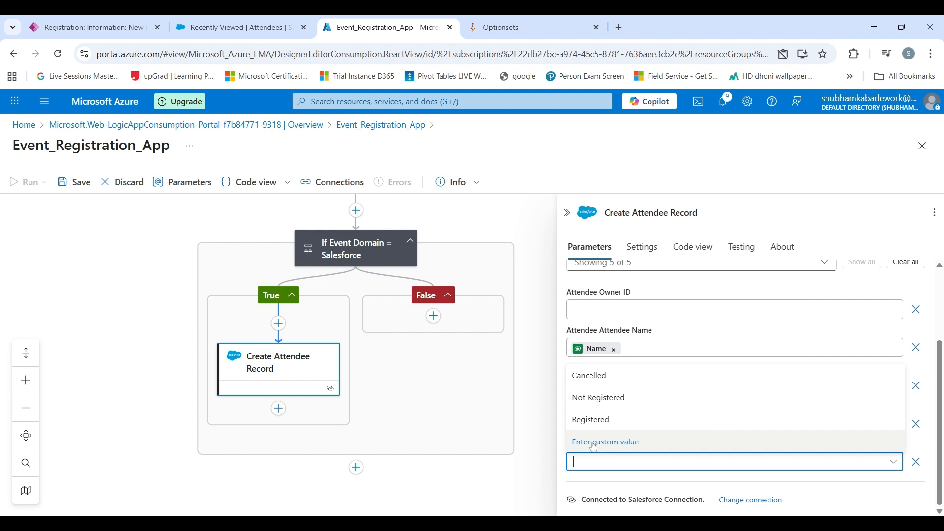
click(641, 419)
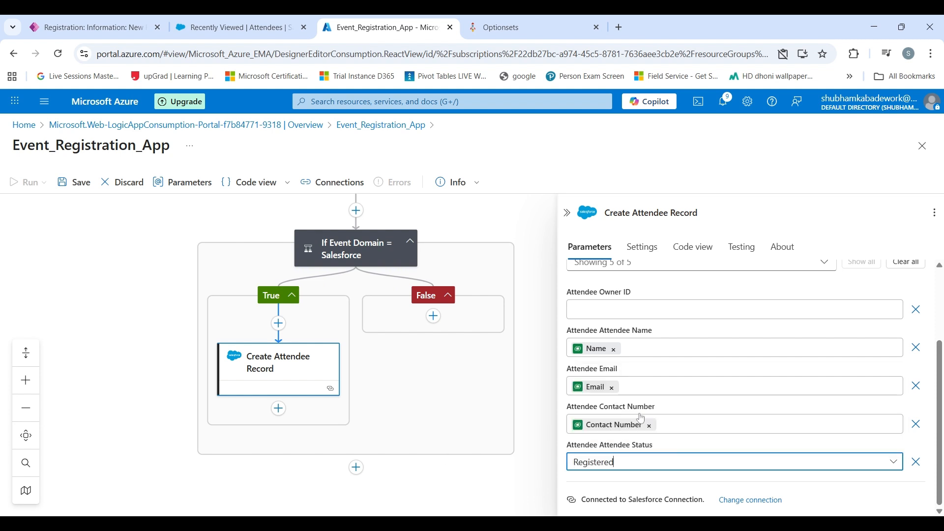
click(568, 214)
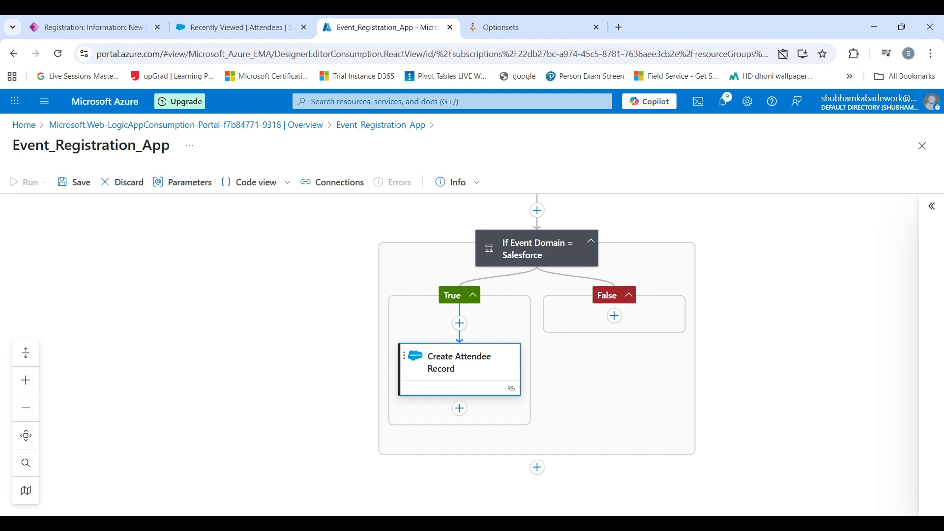
- Add a new action after Create Attendee Record and search for the Dataverse 'update a row' action
click(459, 408)
click(494, 412)
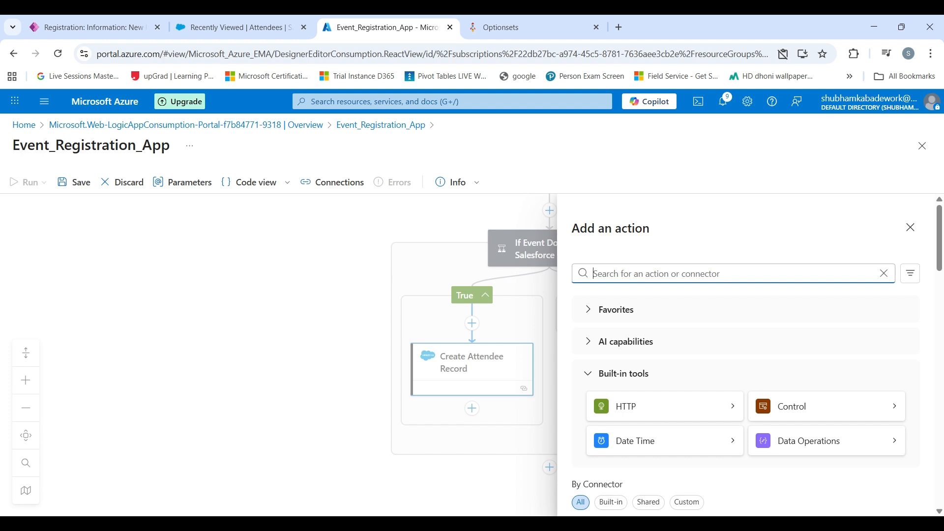
text(dataverse)
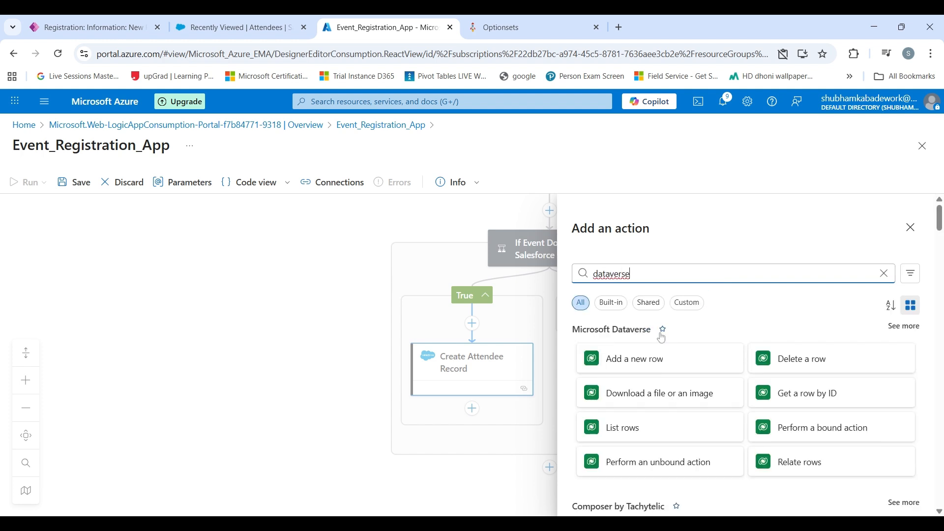
scroll(669, 344, down, 1)
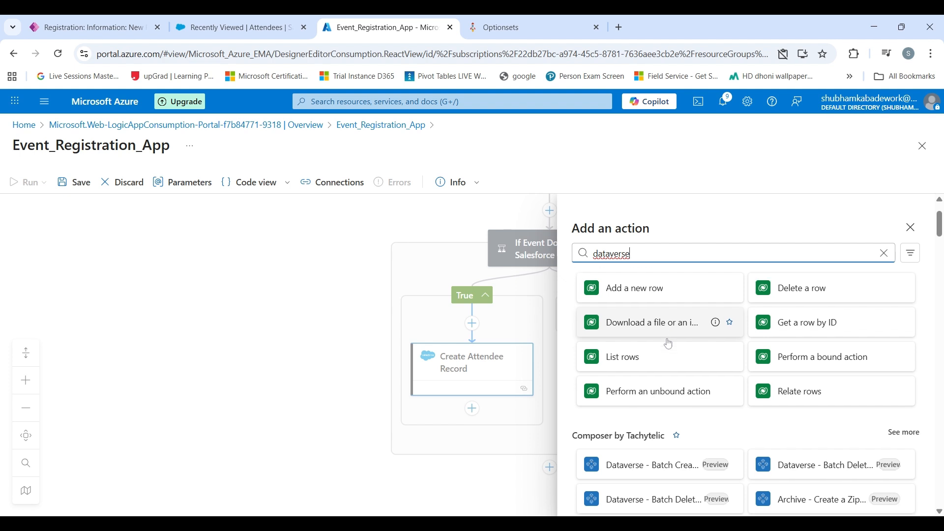
scroll(669, 344, up, 2)
double_click(665, 280)
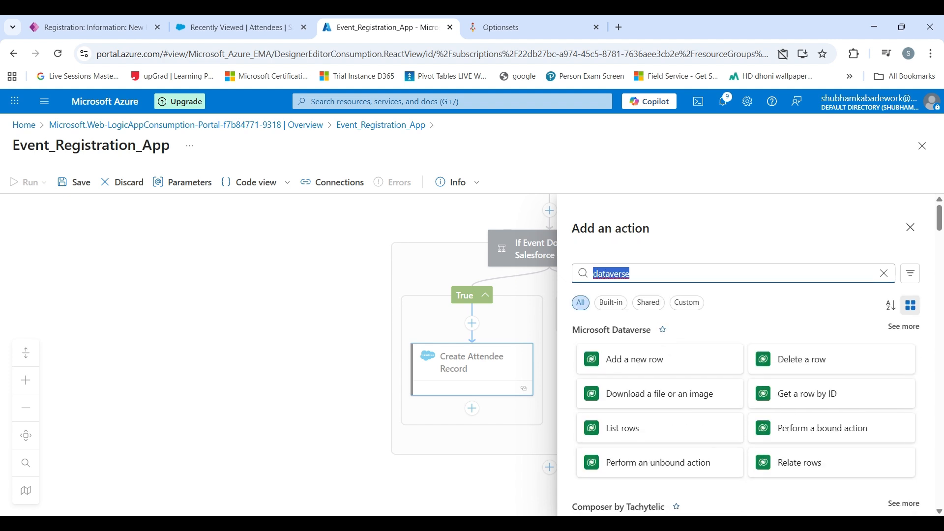
text(update a row)
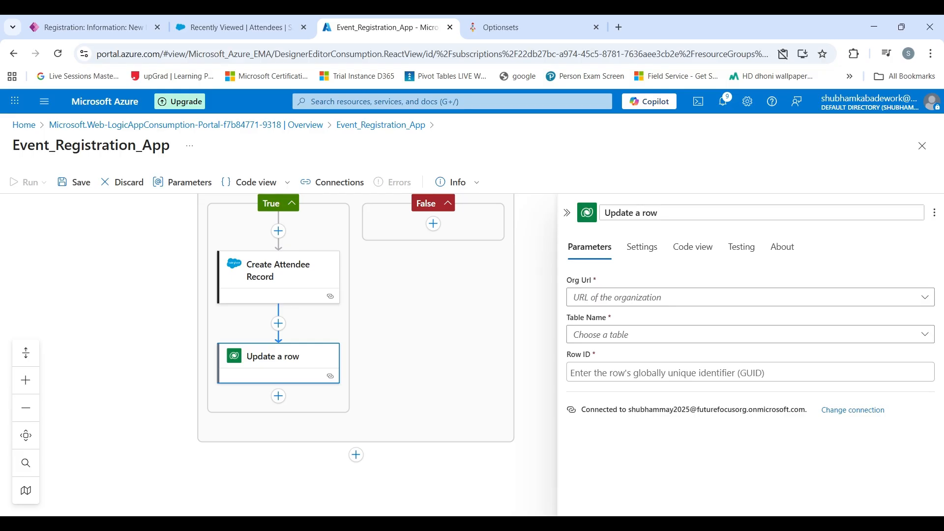
- Rename the step 'Update Registration Status' and target the Registrations table in Future Dev
triple_click(621, 213)
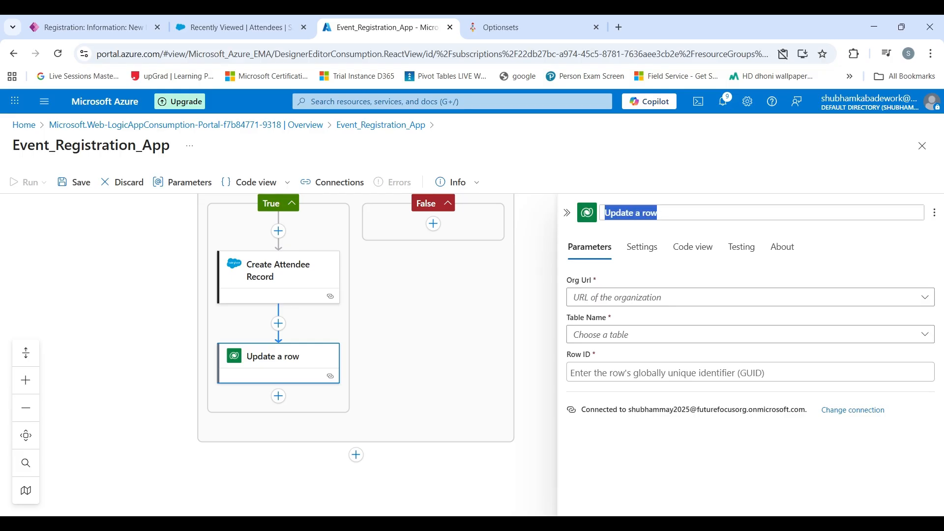
text(Update Reg)
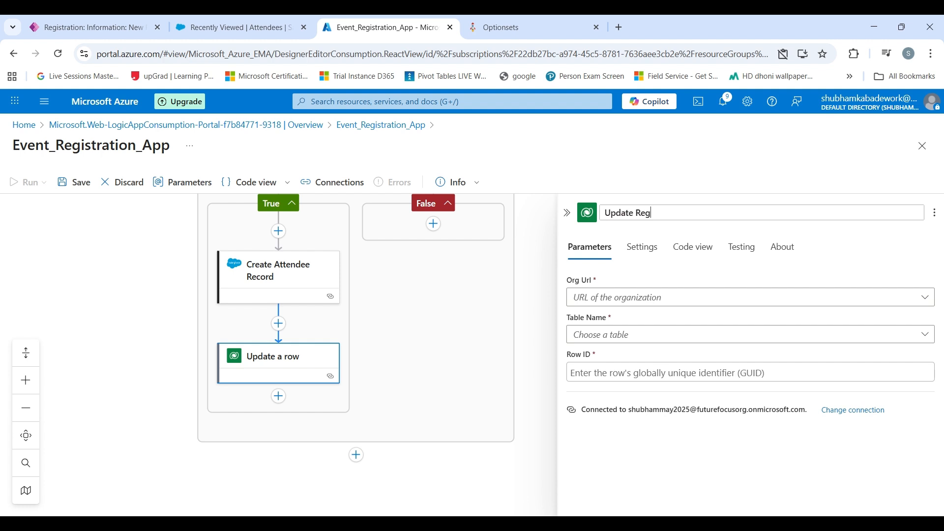
text(istration Status)
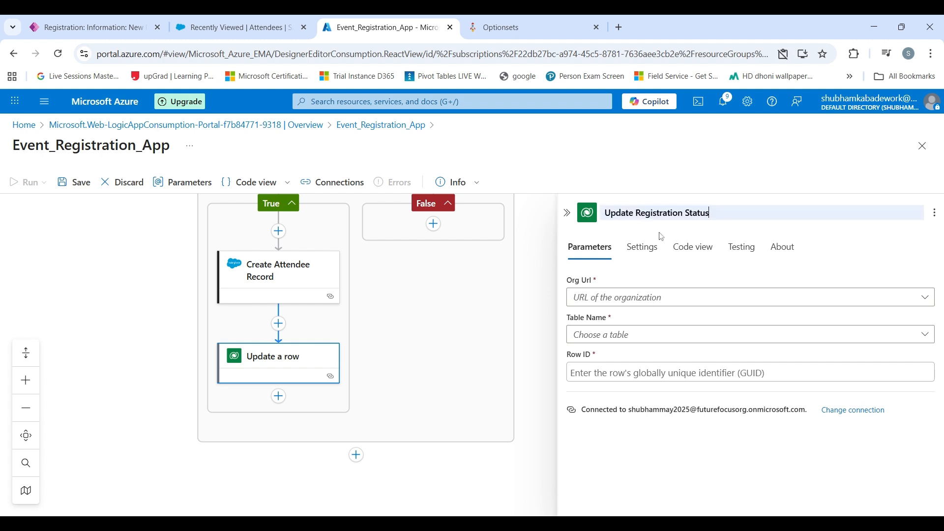
click(622, 306)
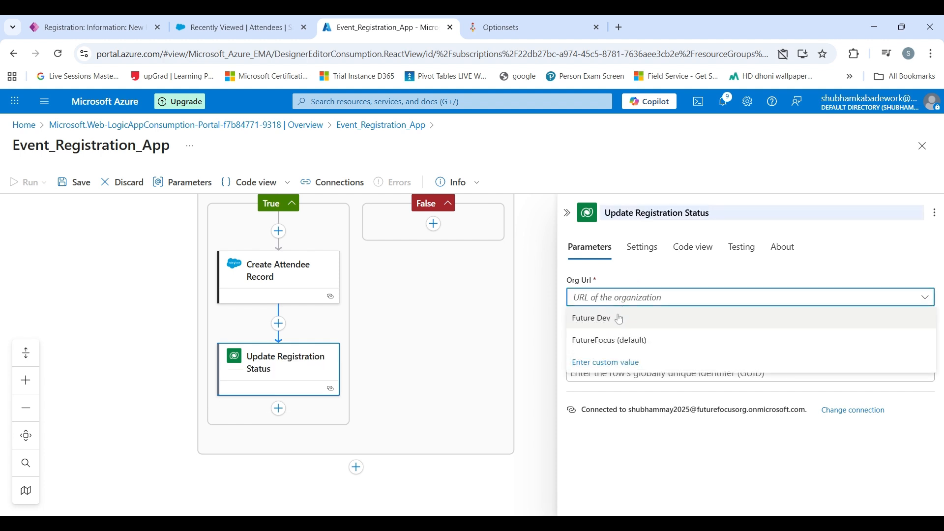
click(622, 322)
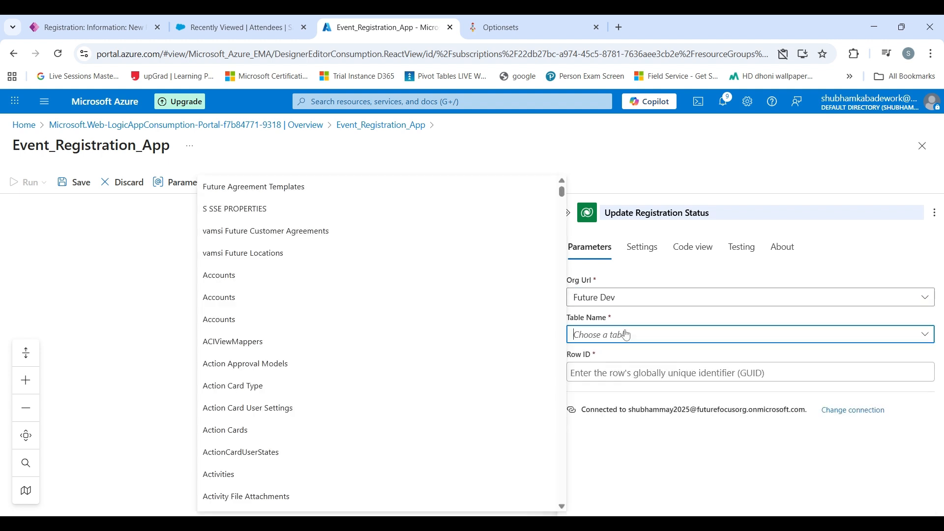
text(regis)
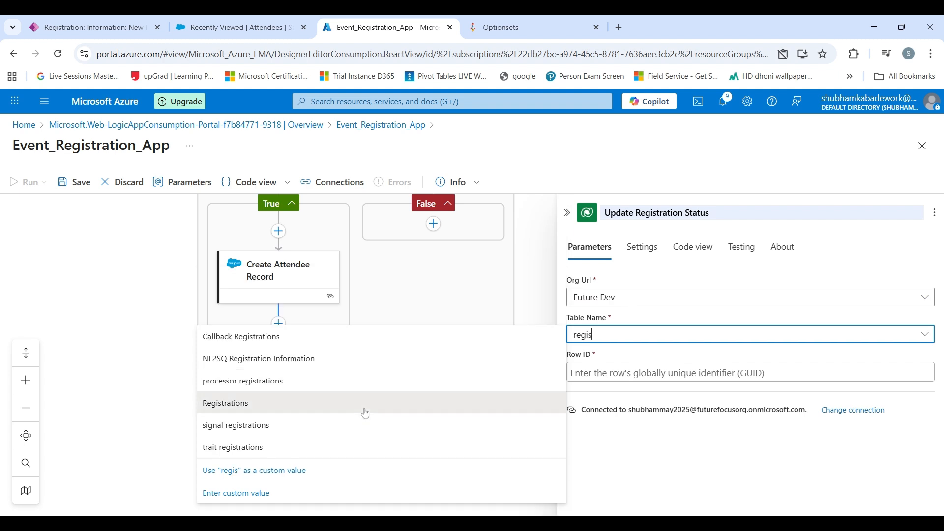
click(364, 405)
- Set the Row ID to the trigger's Registration value
click(567, 379)
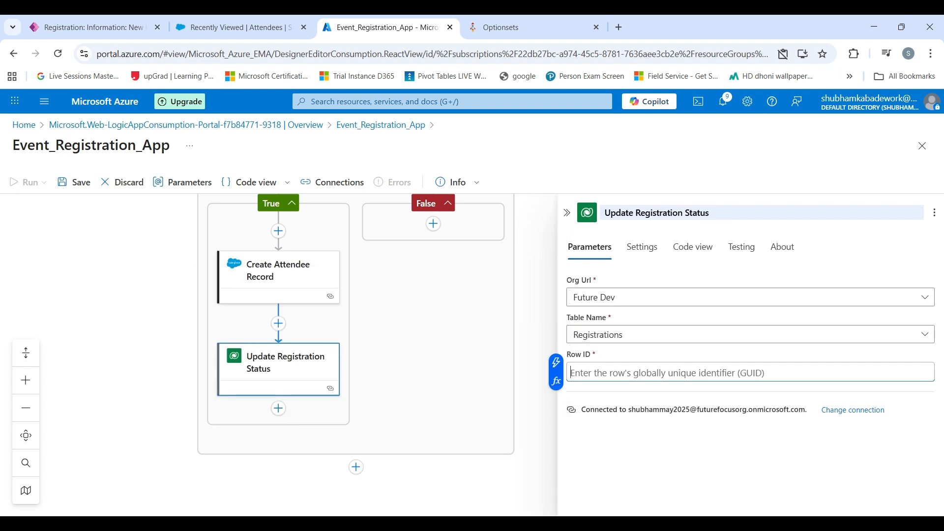
click(556, 363)
scroll(397, 381, down, 3)
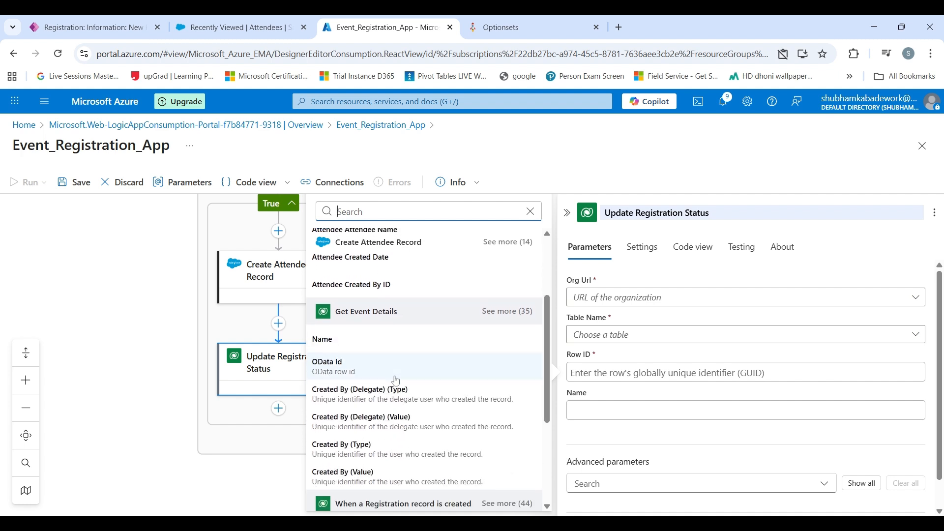
scroll(397, 381, down, 4)
click(512, 332)
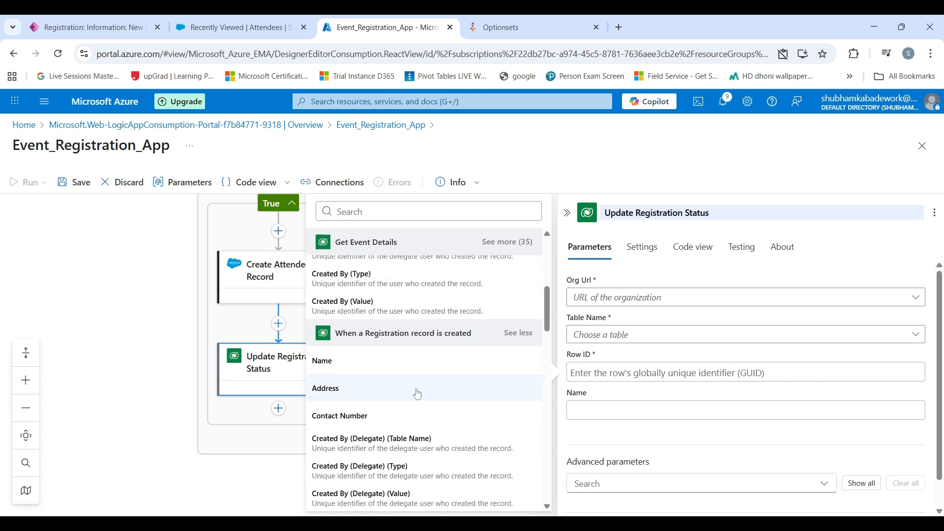
scroll(417, 394, down, 10)
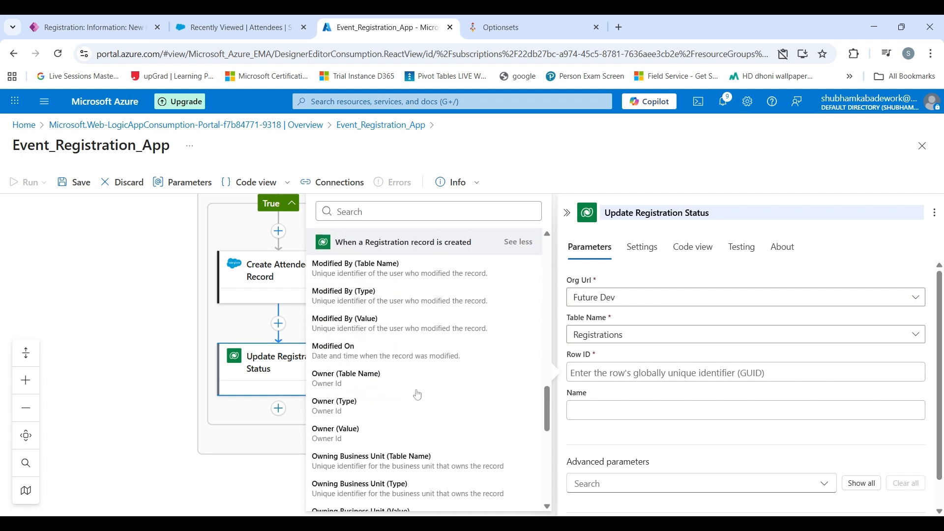
scroll(417, 393, down, 6)
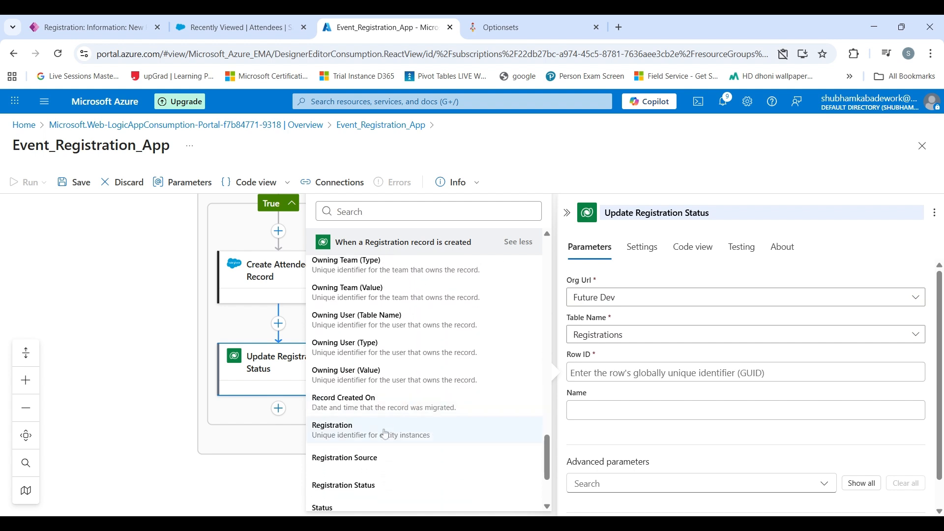
click(368, 432)
- Show all fields and set Registration Status to Successful, then close the step
scroll(647, 406, down, 1)
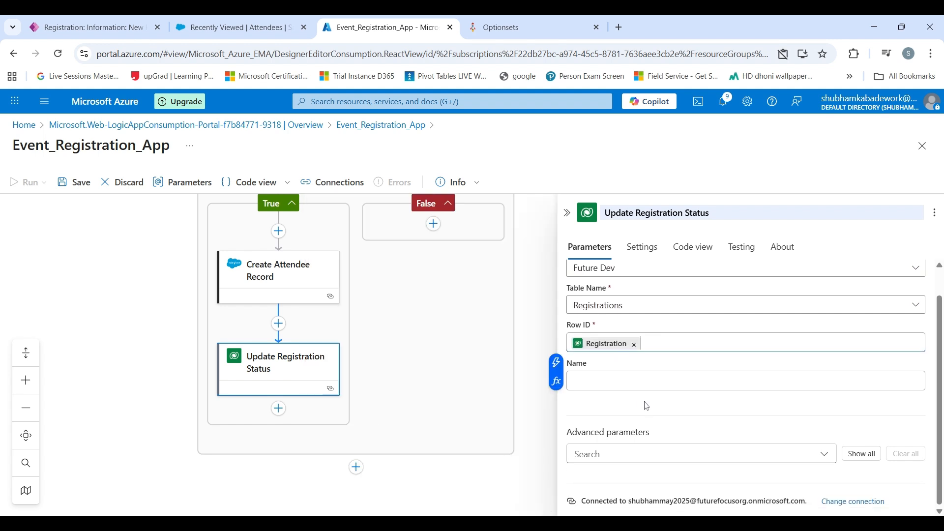
click(861, 453)
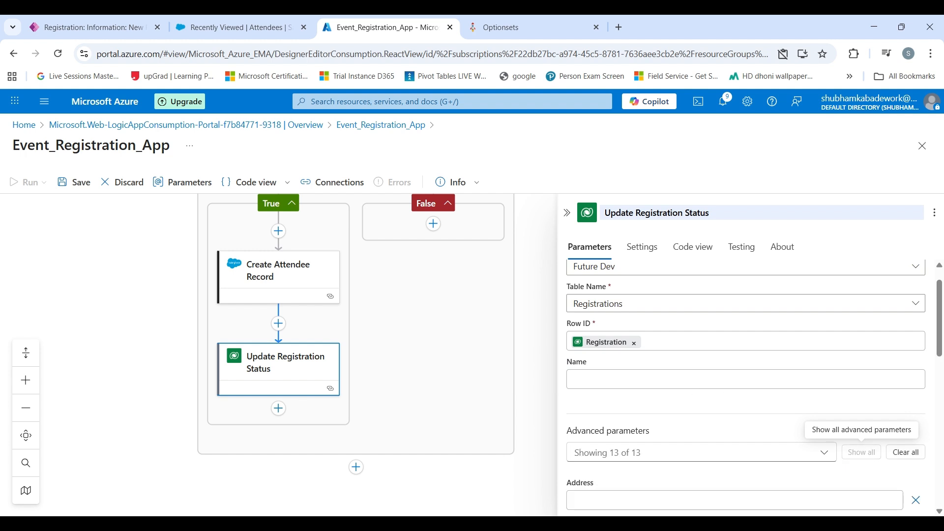
scroll(653, 377, down, 10)
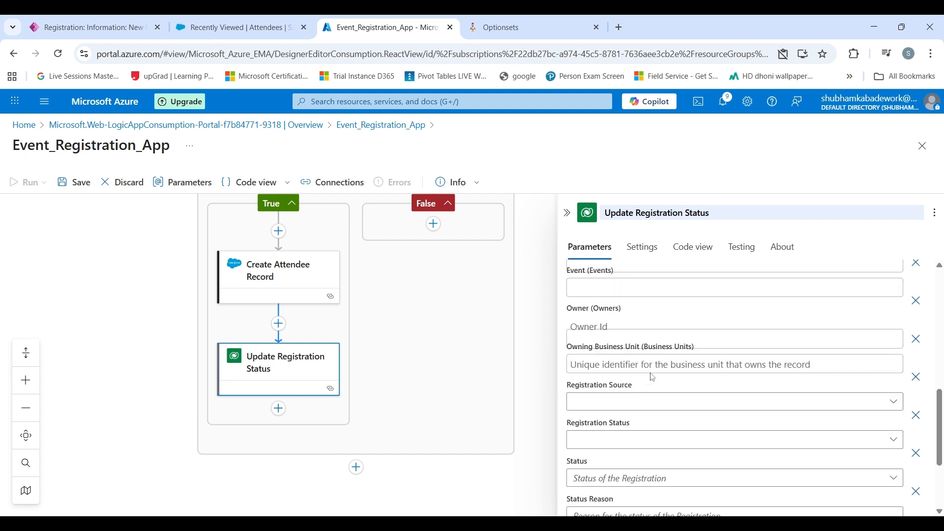
scroll(653, 378, down, 1)
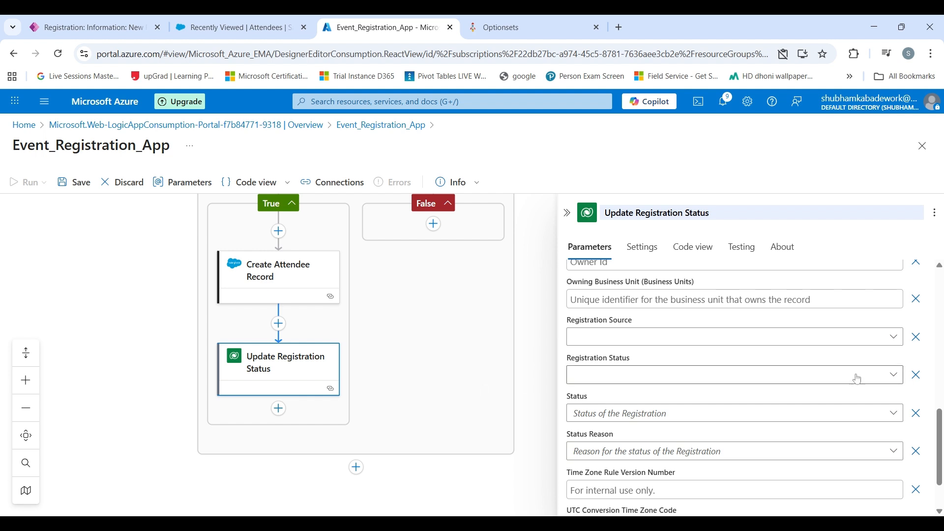
click(893, 374)
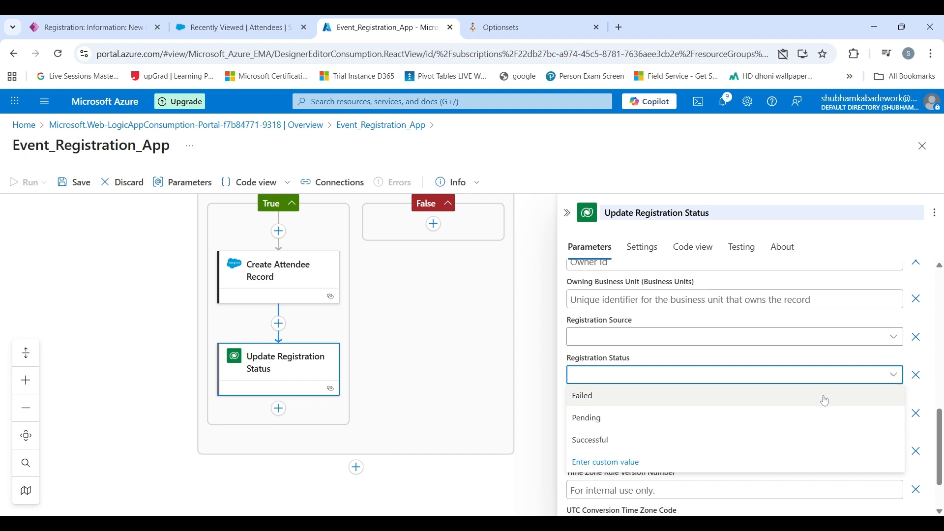
click(688, 440)
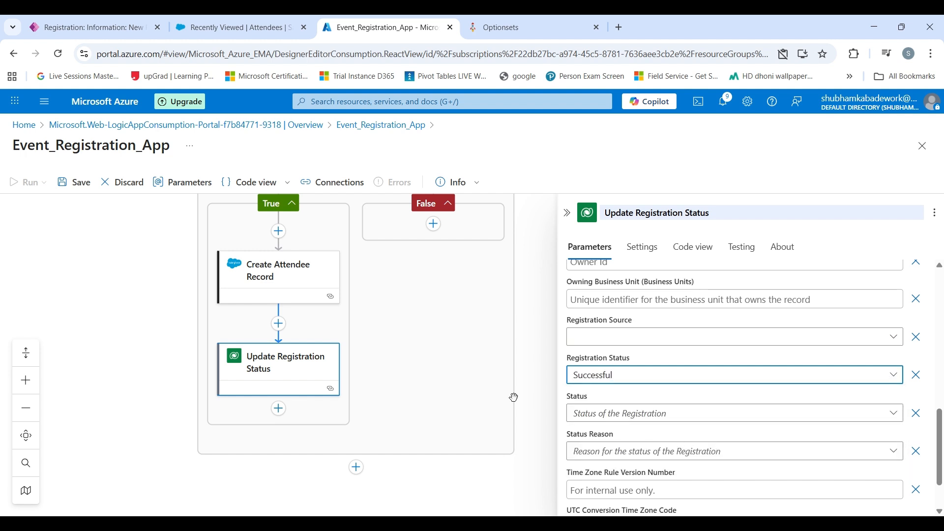
click(482, 374)
- Review the full Event_Registration_App workflow on the canvas and save it
scroll(632, 338, up, 1)
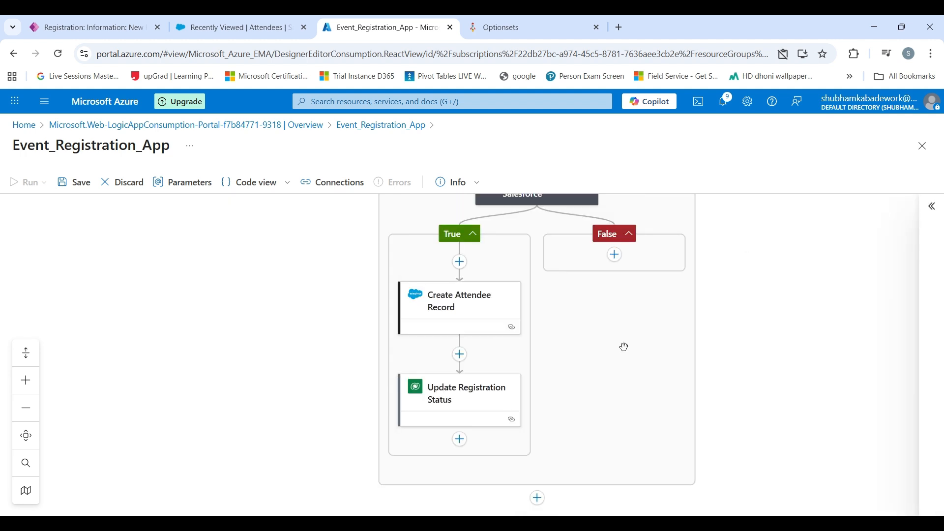
scroll(624, 347, up, 5)
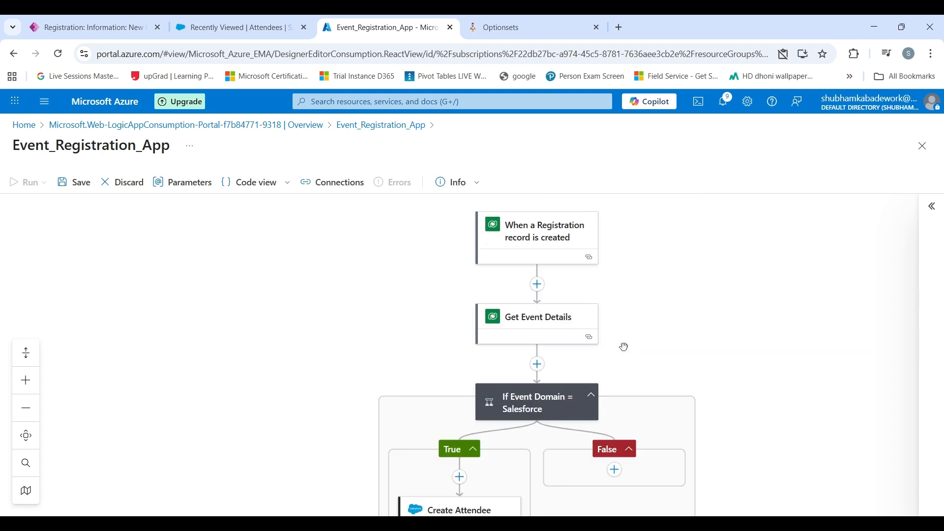
scroll(624, 347, up, 3)
scroll(624, 347, down, 3)
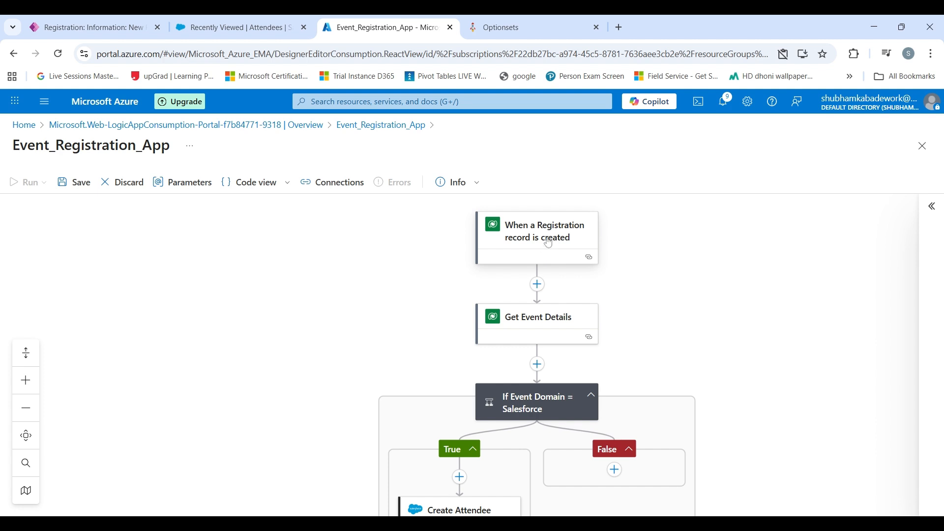
scroll(545, 243, down, 1)
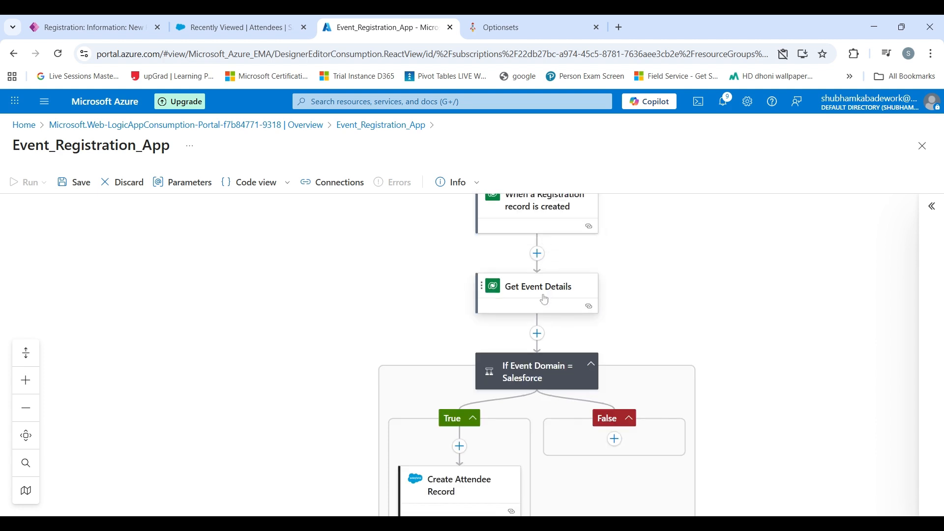
scroll(537, 300, down, 1)
scroll(537, 315, down, 1)
scroll(536, 322, down, 1)
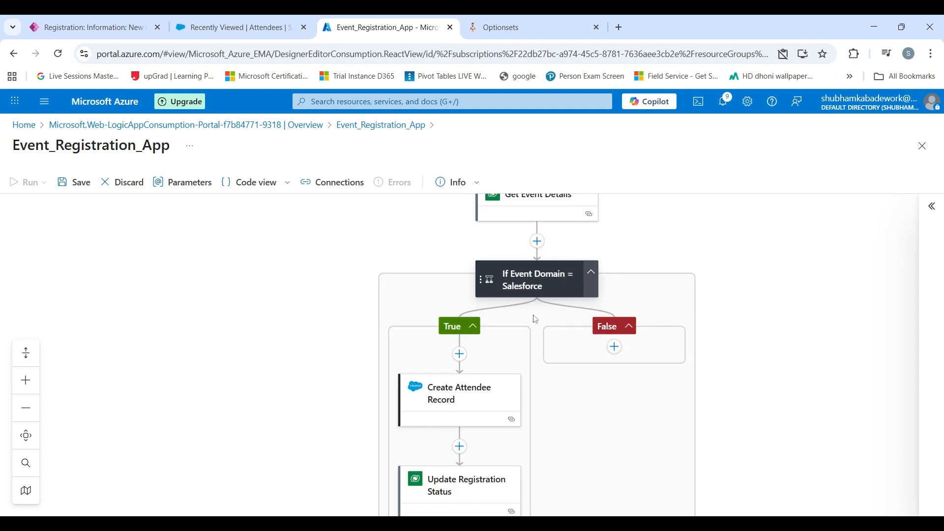
scroll(468, 356, down, 1)
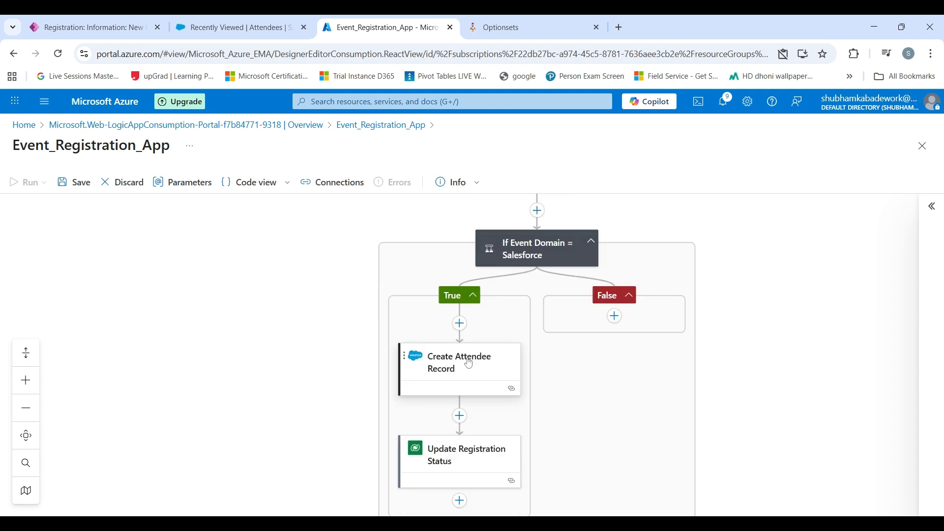
scroll(464, 363, down, 1)
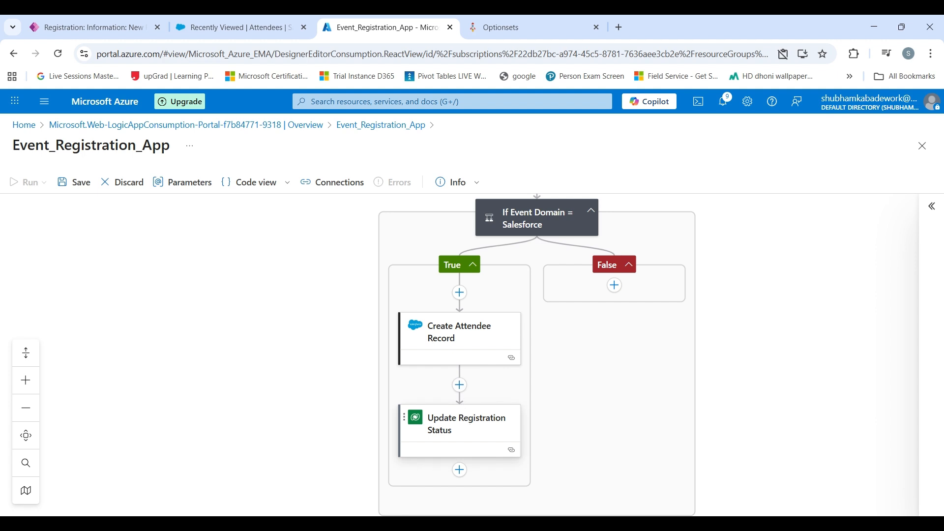
scroll(471, 429, up, 12)
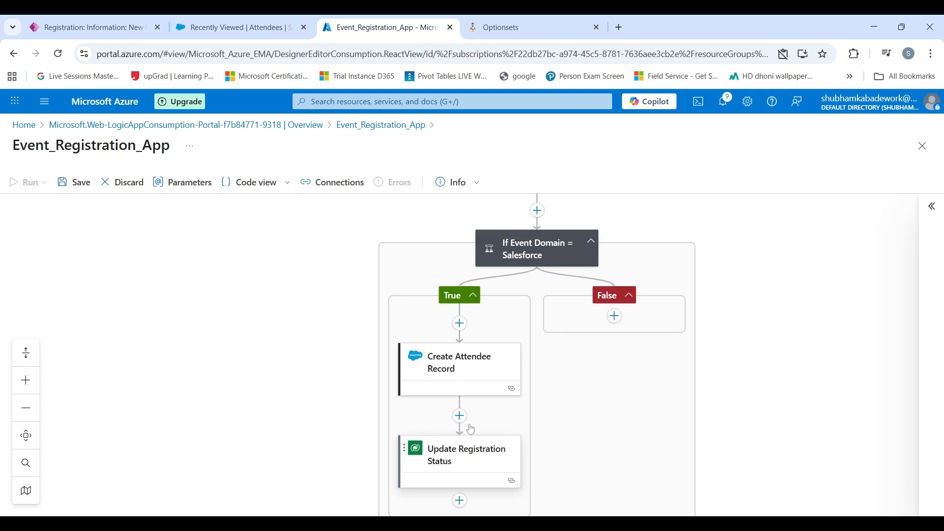
scroll(468, 423, up, 1)
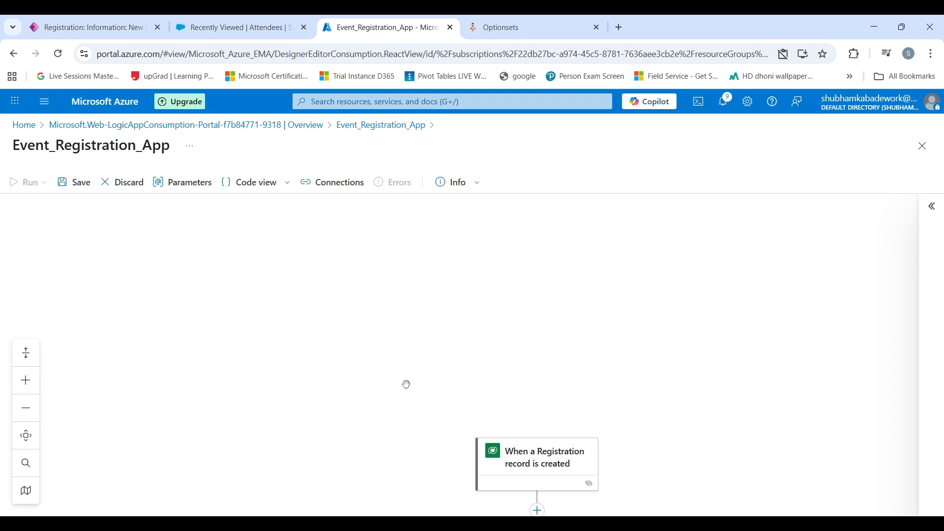
scroll(83, 195, down, 3)
click(83, 190)
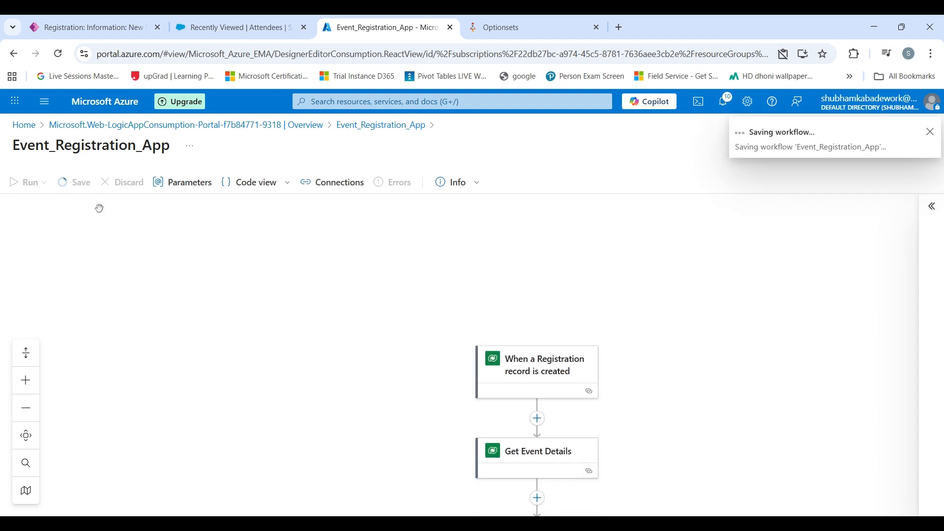
scroll(558, 283, down, 3)
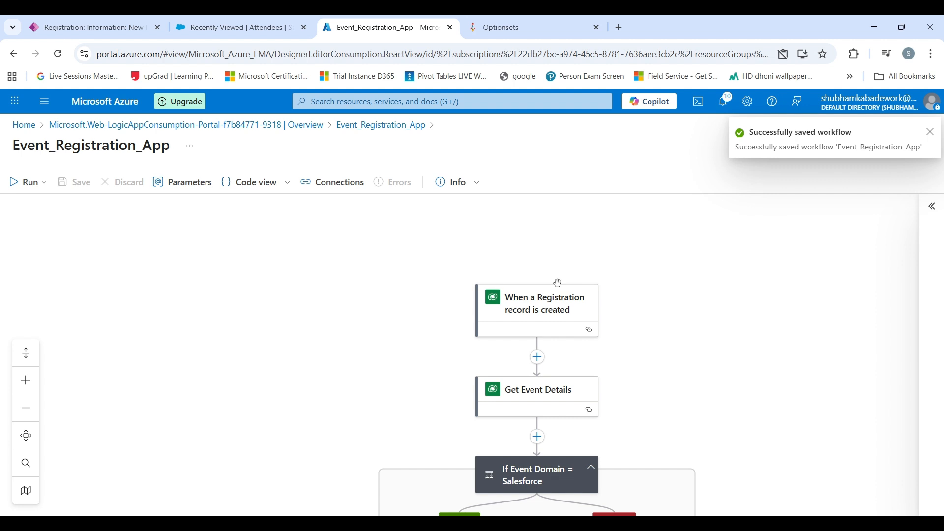
scroll(558, 282, down, 6)
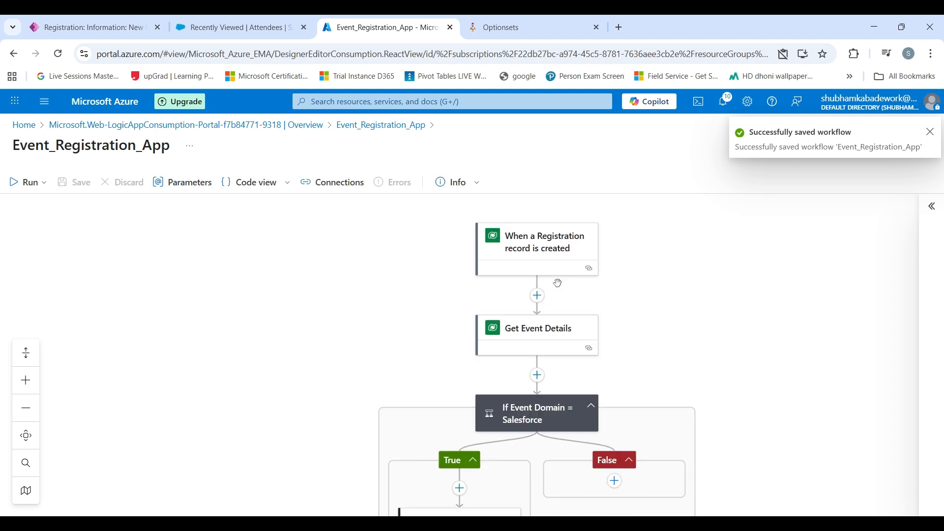
scroll(558, 282, up, 4)
scroll(558, 283, up, 1)
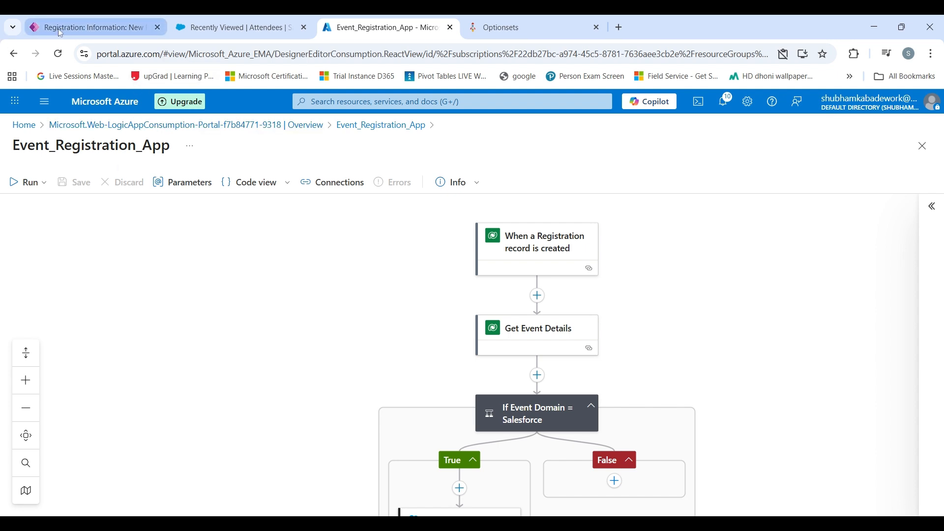
- Discard the unsaved form and start a new registration with the registrant's name, phone number and e-mail
click(74, 30)
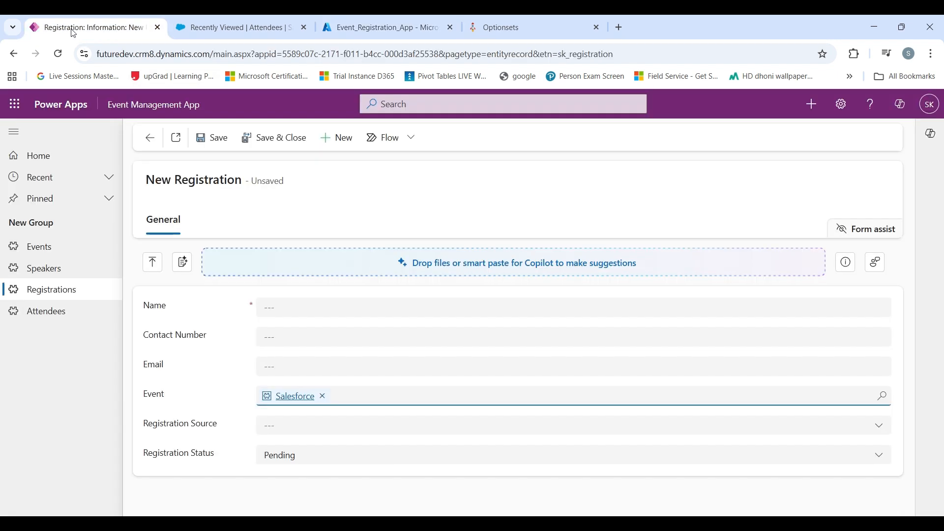
click(81, 291)
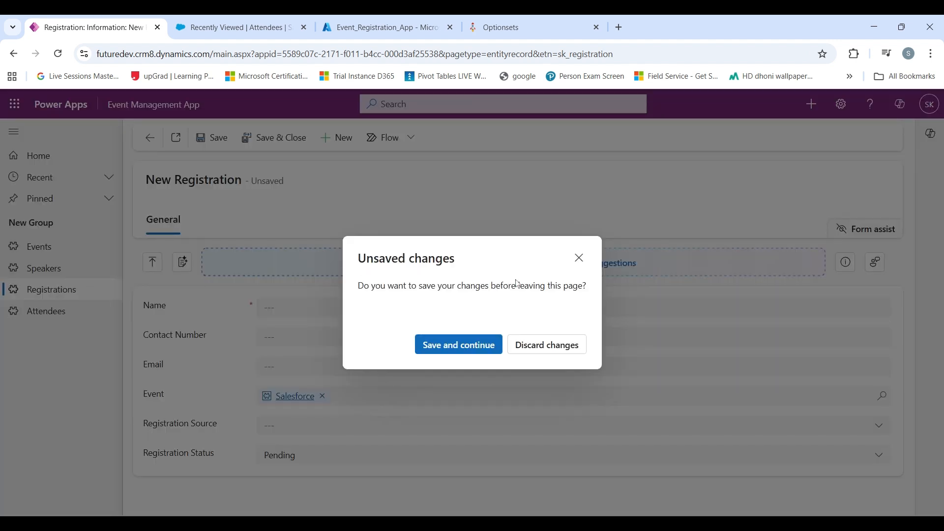
click(540, 347)
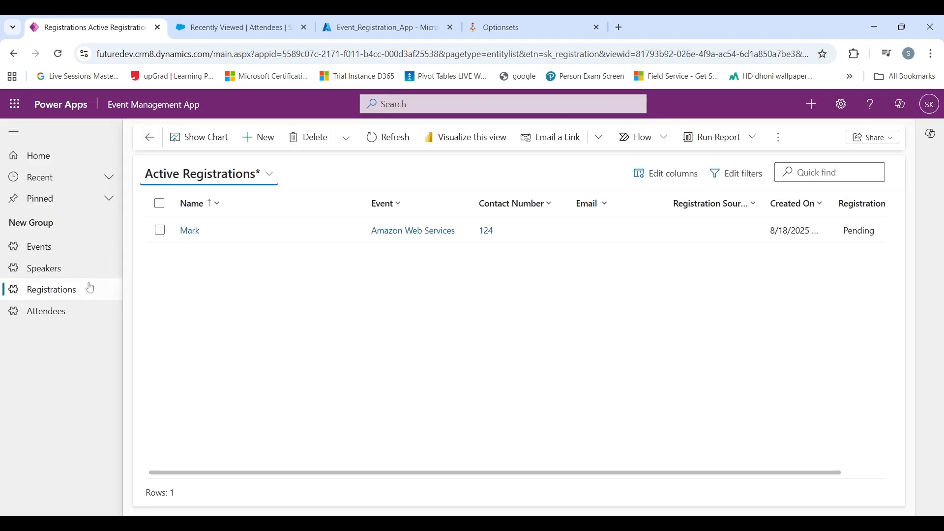
click(260, 137)
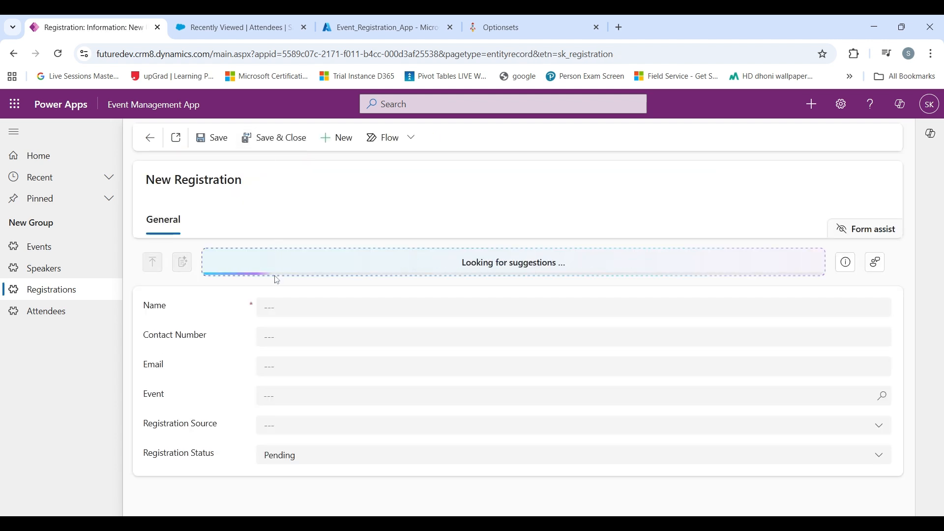
text(Ton)
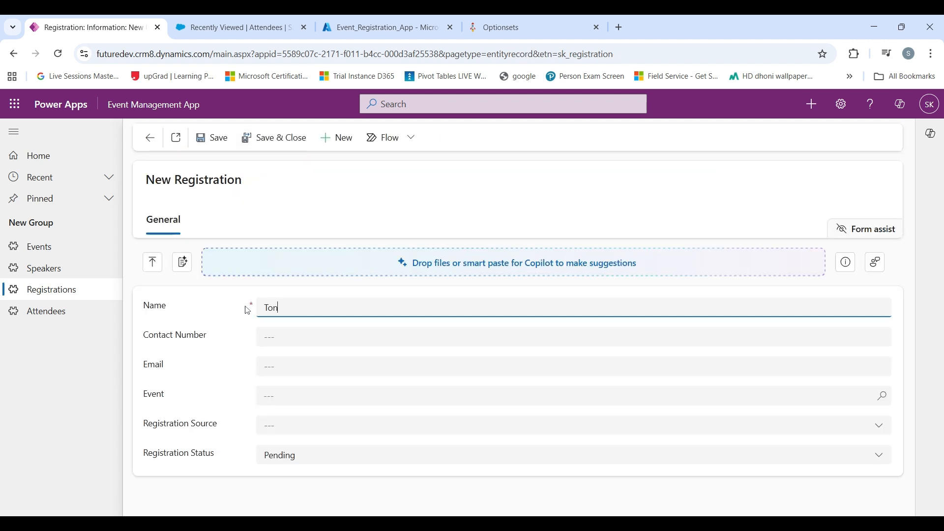
text(y Stark)
key(Tab)
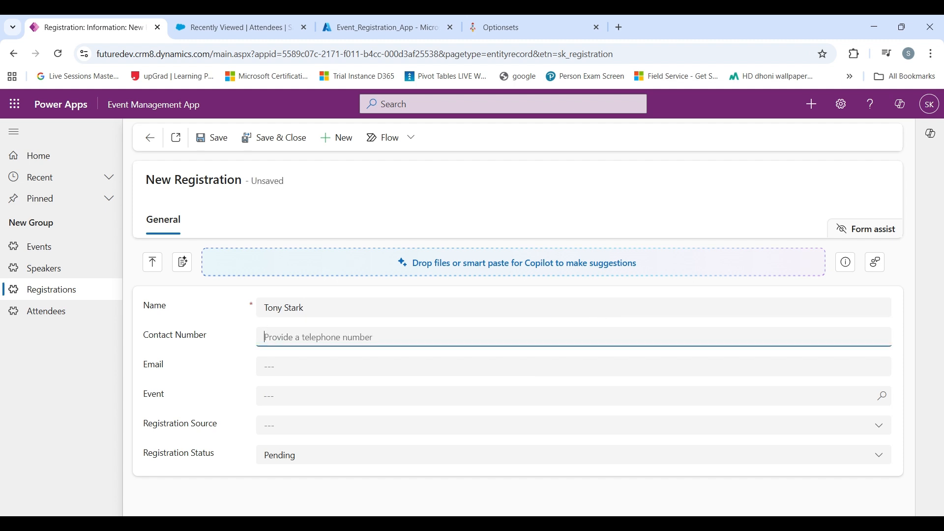
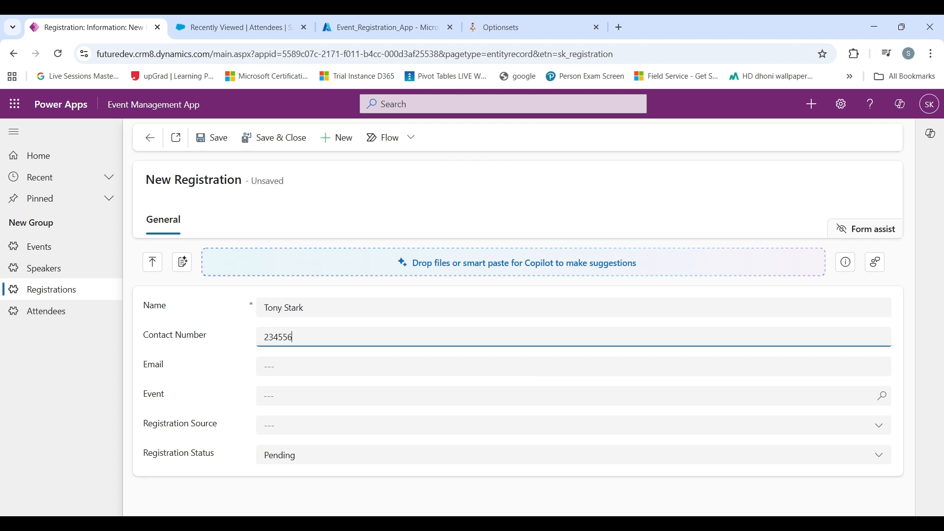
click(294, 369)
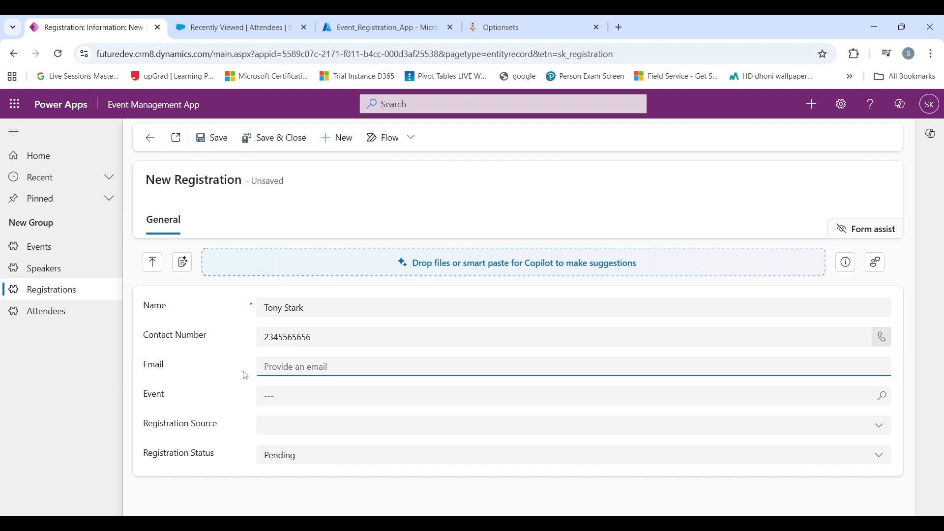
- Choose the Salesforce event and Online source, save, and return to Active Registrations
click(268, 392)
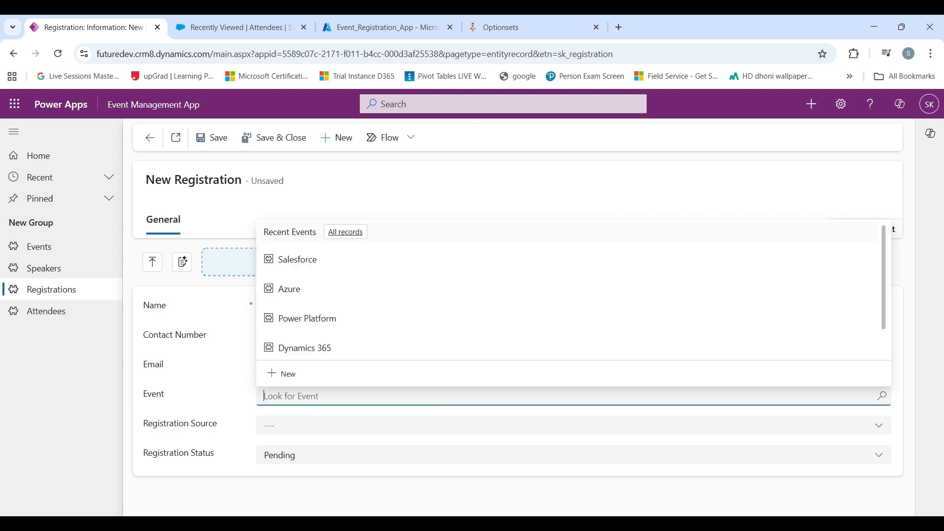
click(292, 267)
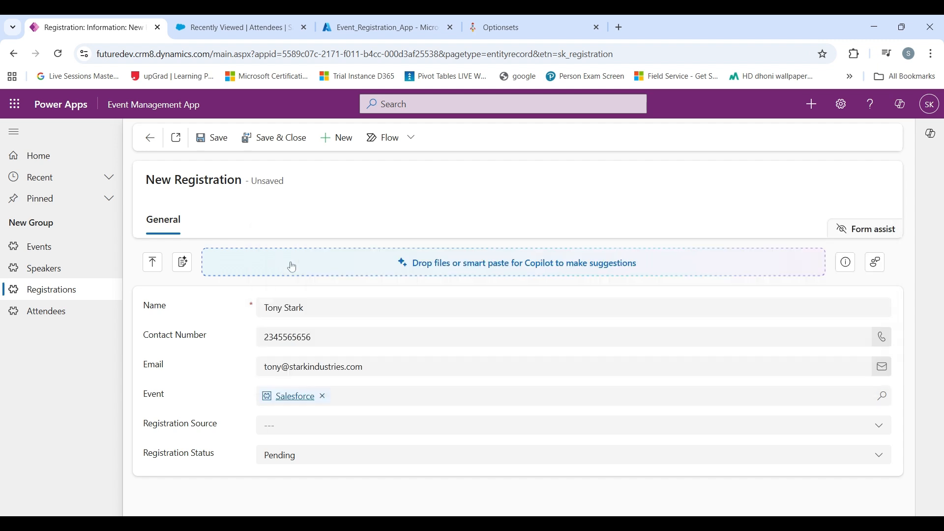
click(298, 426)
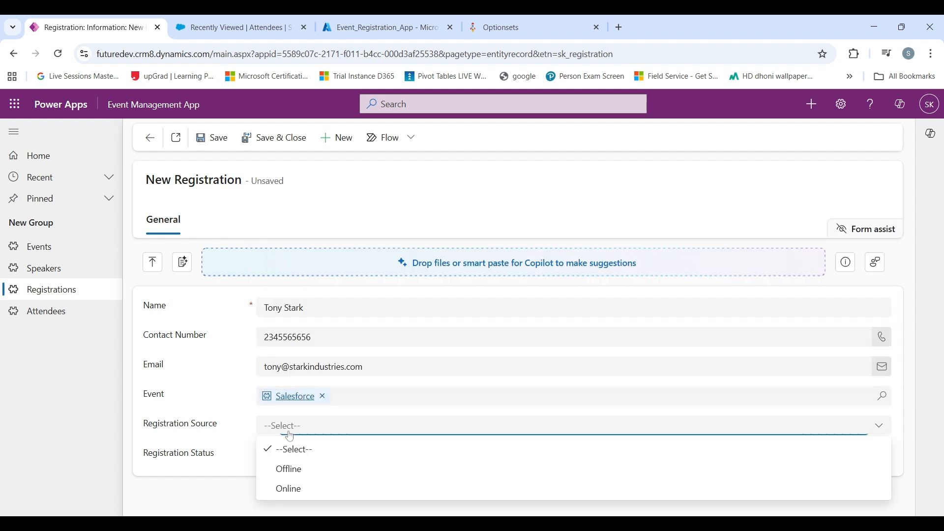
click(310, 488)
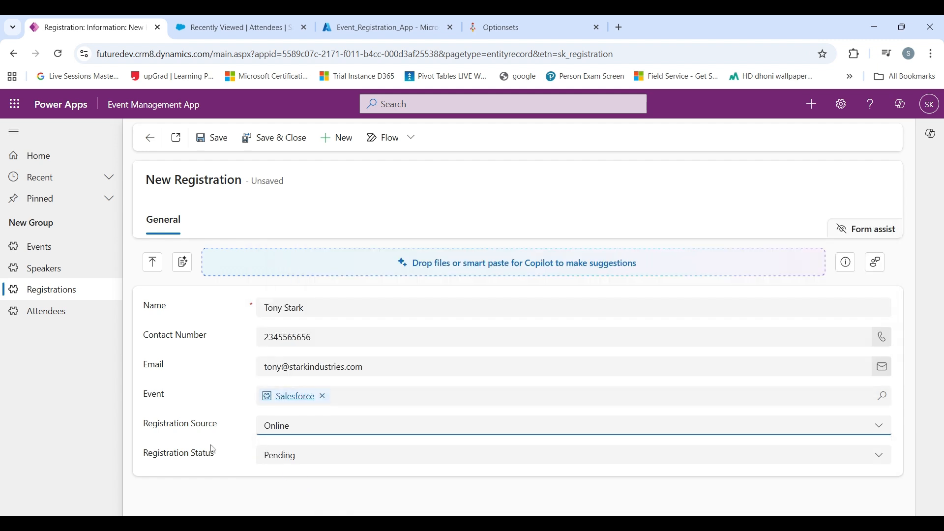
click(225, 142)
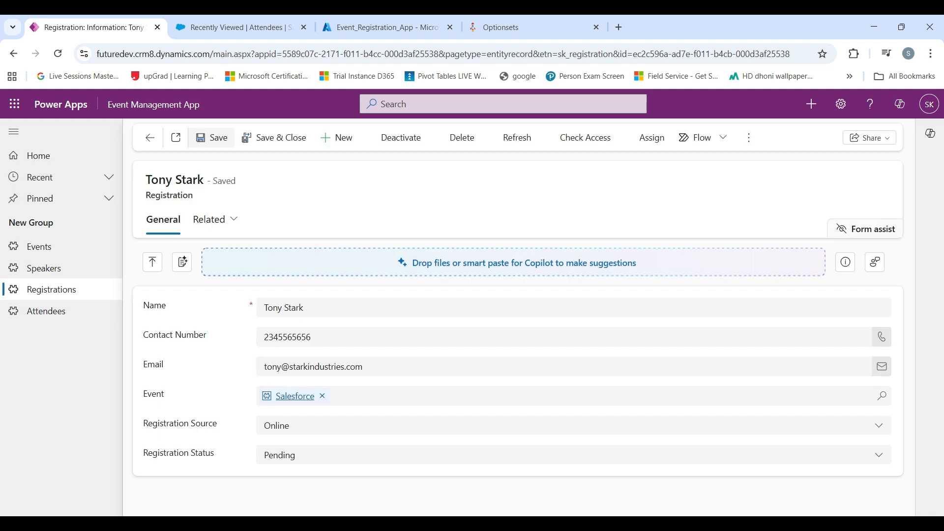
click(157, 143)
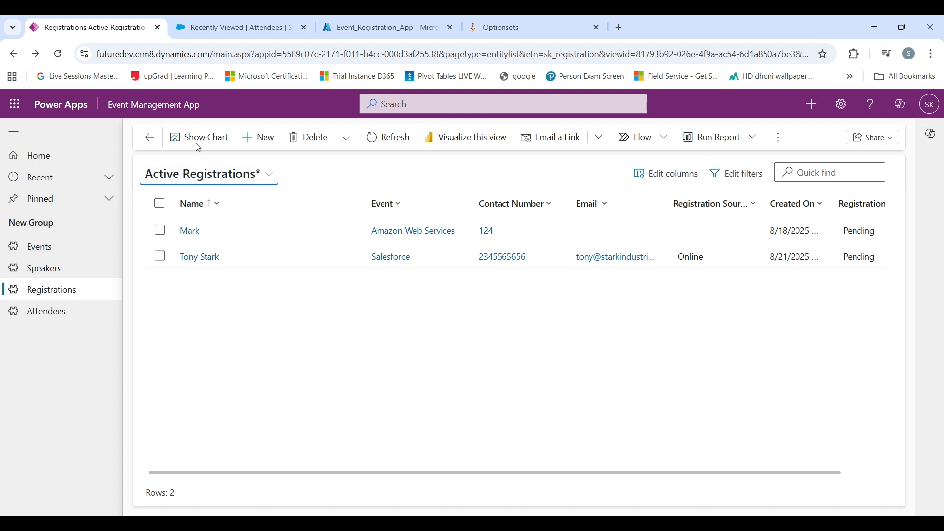
- Refresh the Salesforce Attendees list and open the new attendee record showing status Registered
click(235, 34)
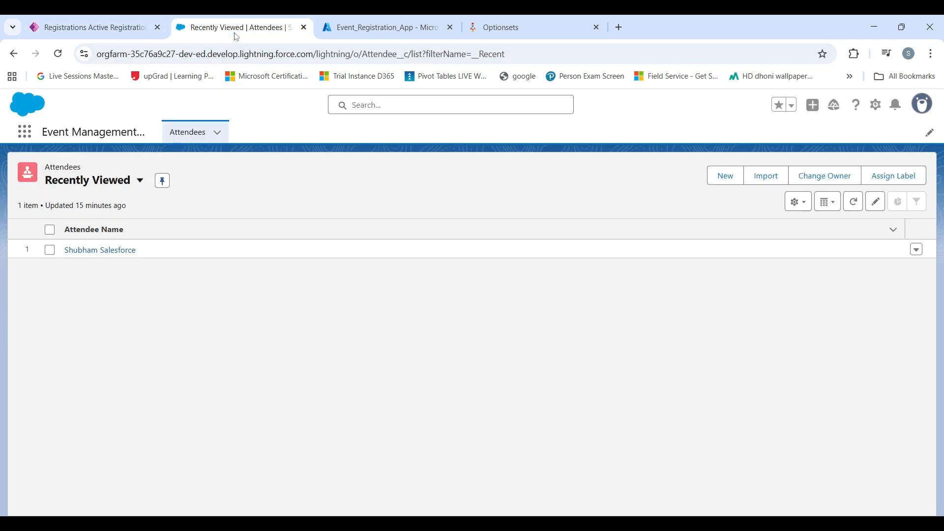
click(856, 201)
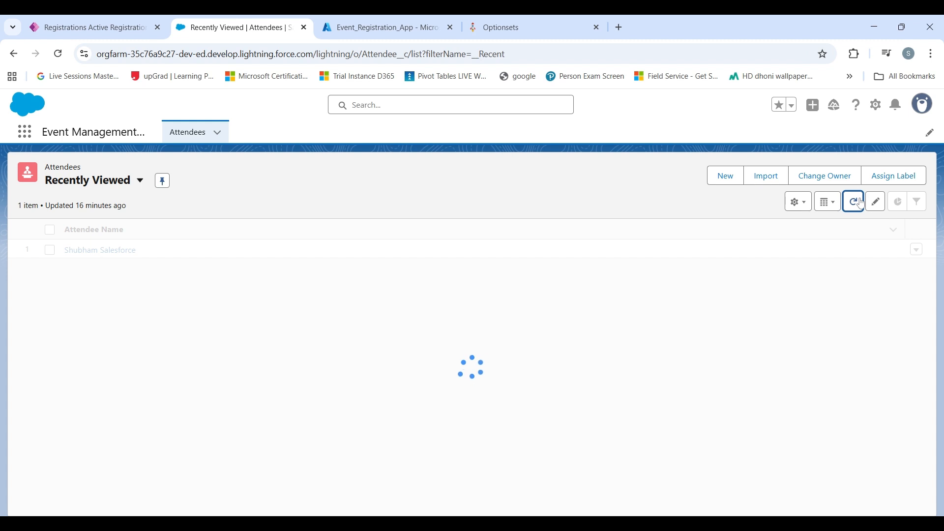
key(F5)
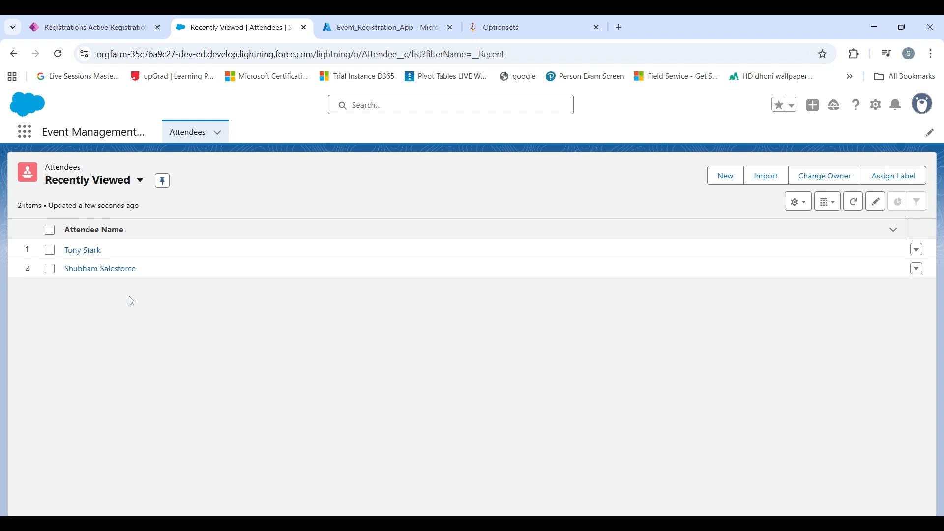
click(82, 252)
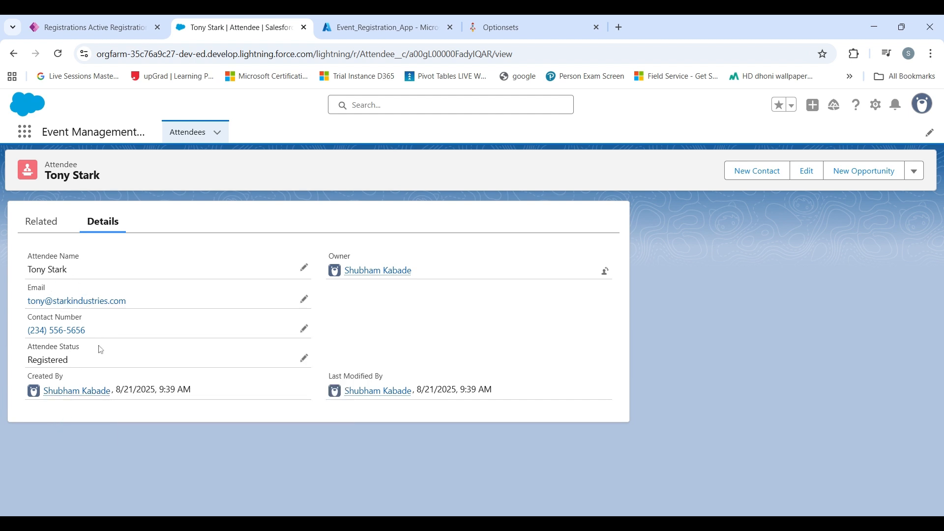
mouse_move(83, 400)
- Open the new registration in Power Apps' Active Registrations to confirm its status is Successful
click(98, 27)
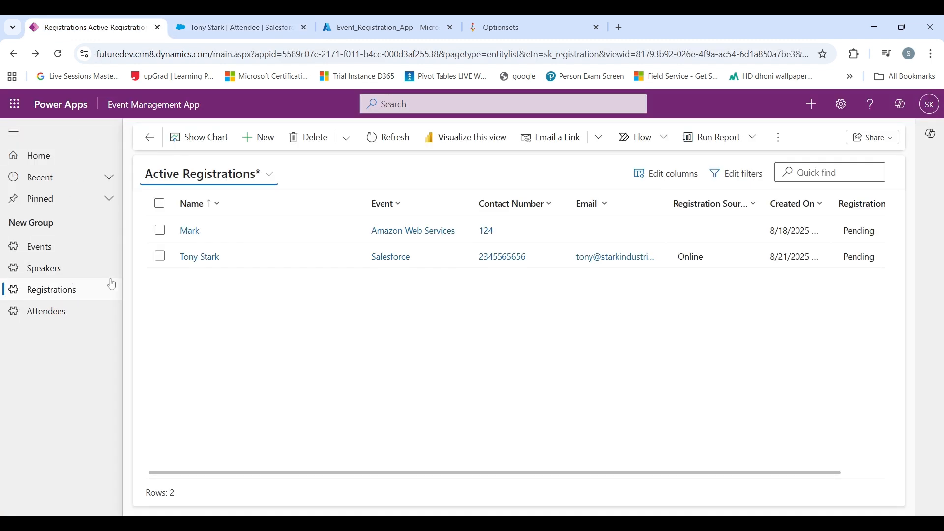
double_click(283, 260)
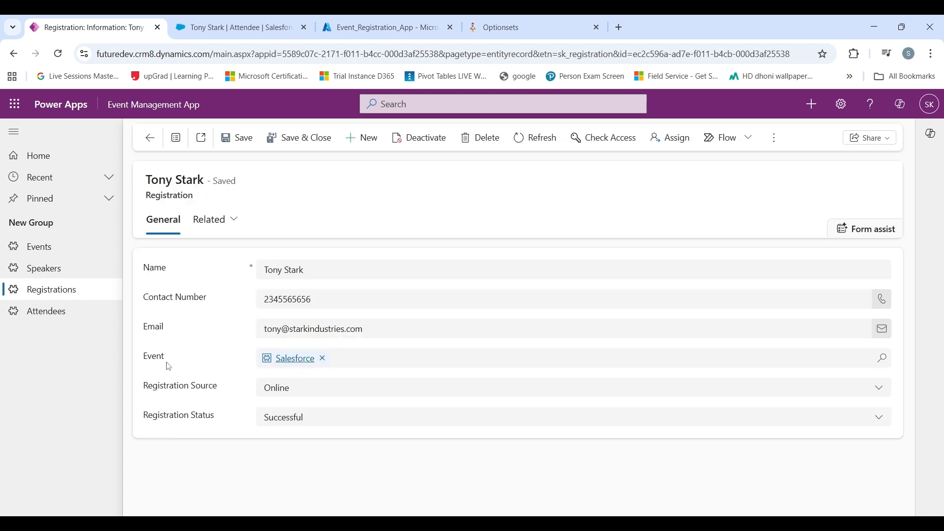